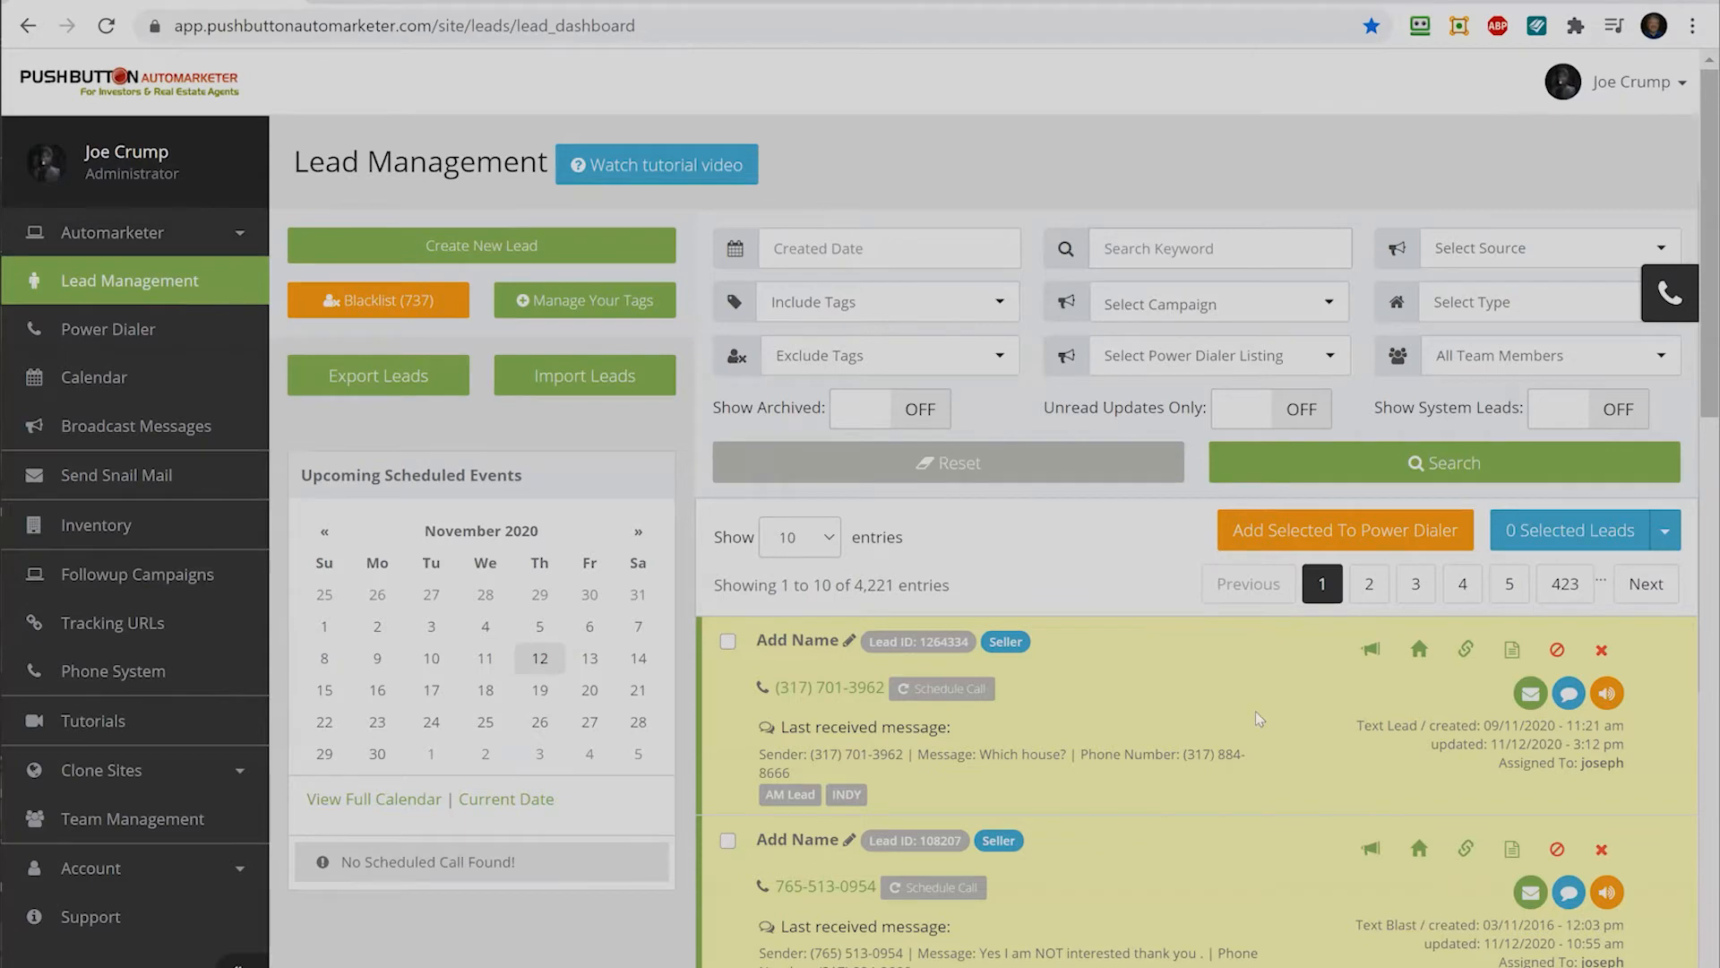
scroll(1045, 618, down, 4)
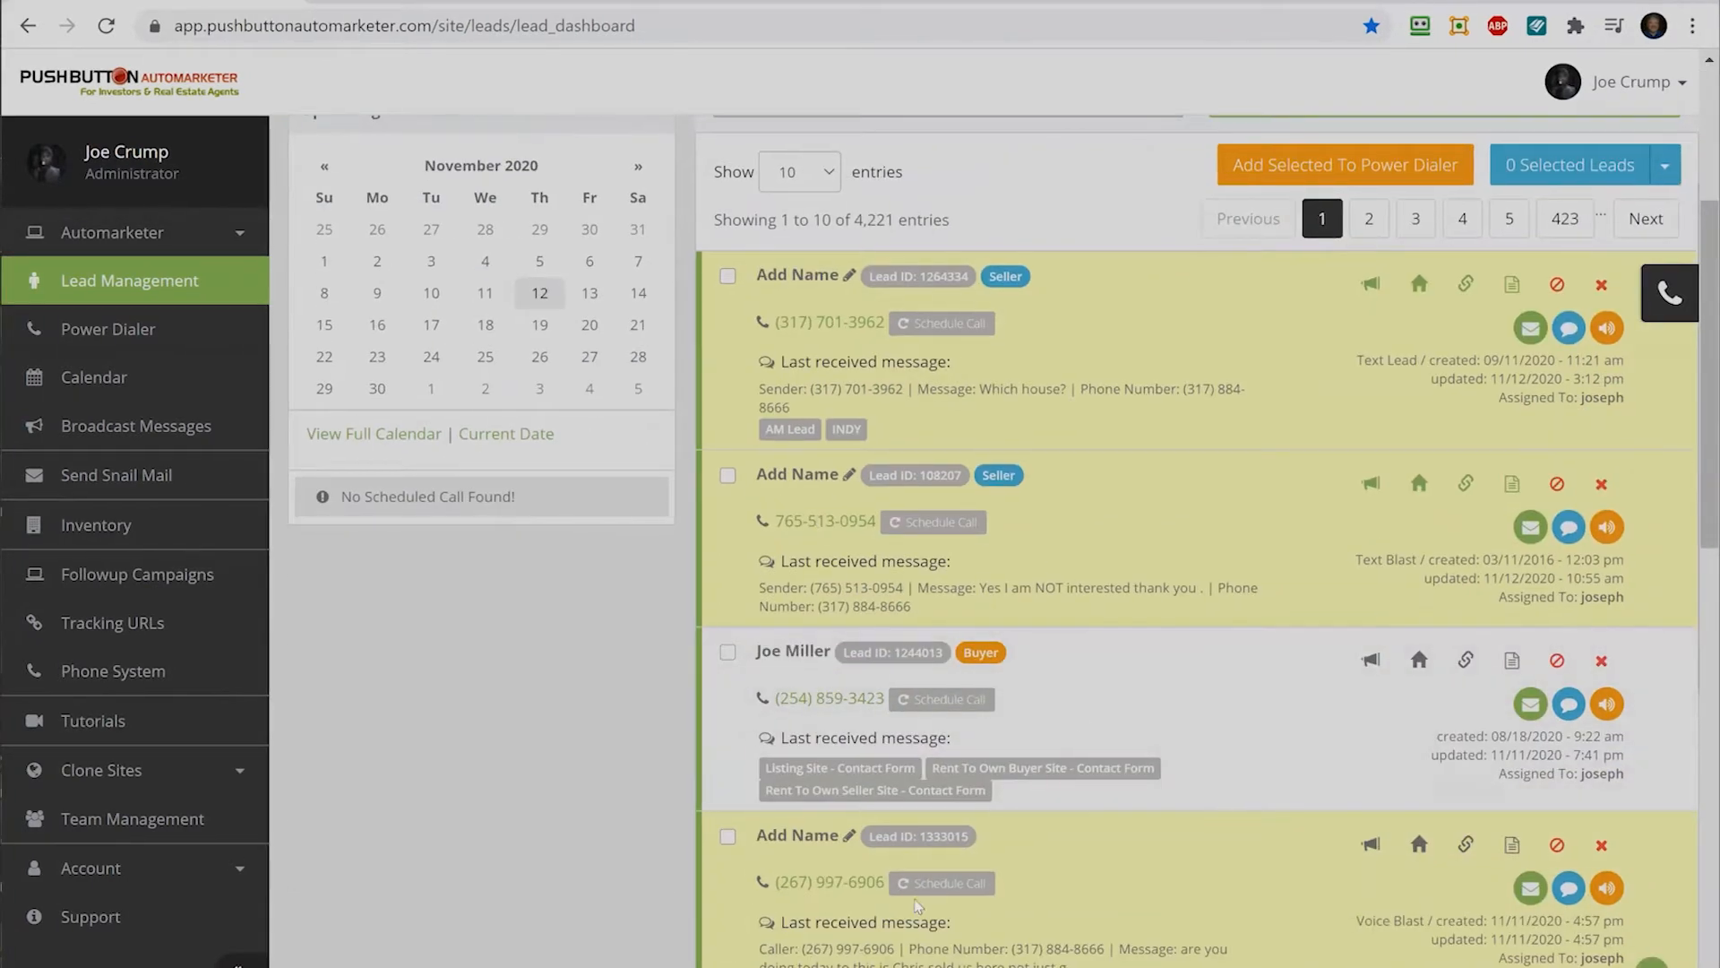
scroll(1027, 700, up, 4)
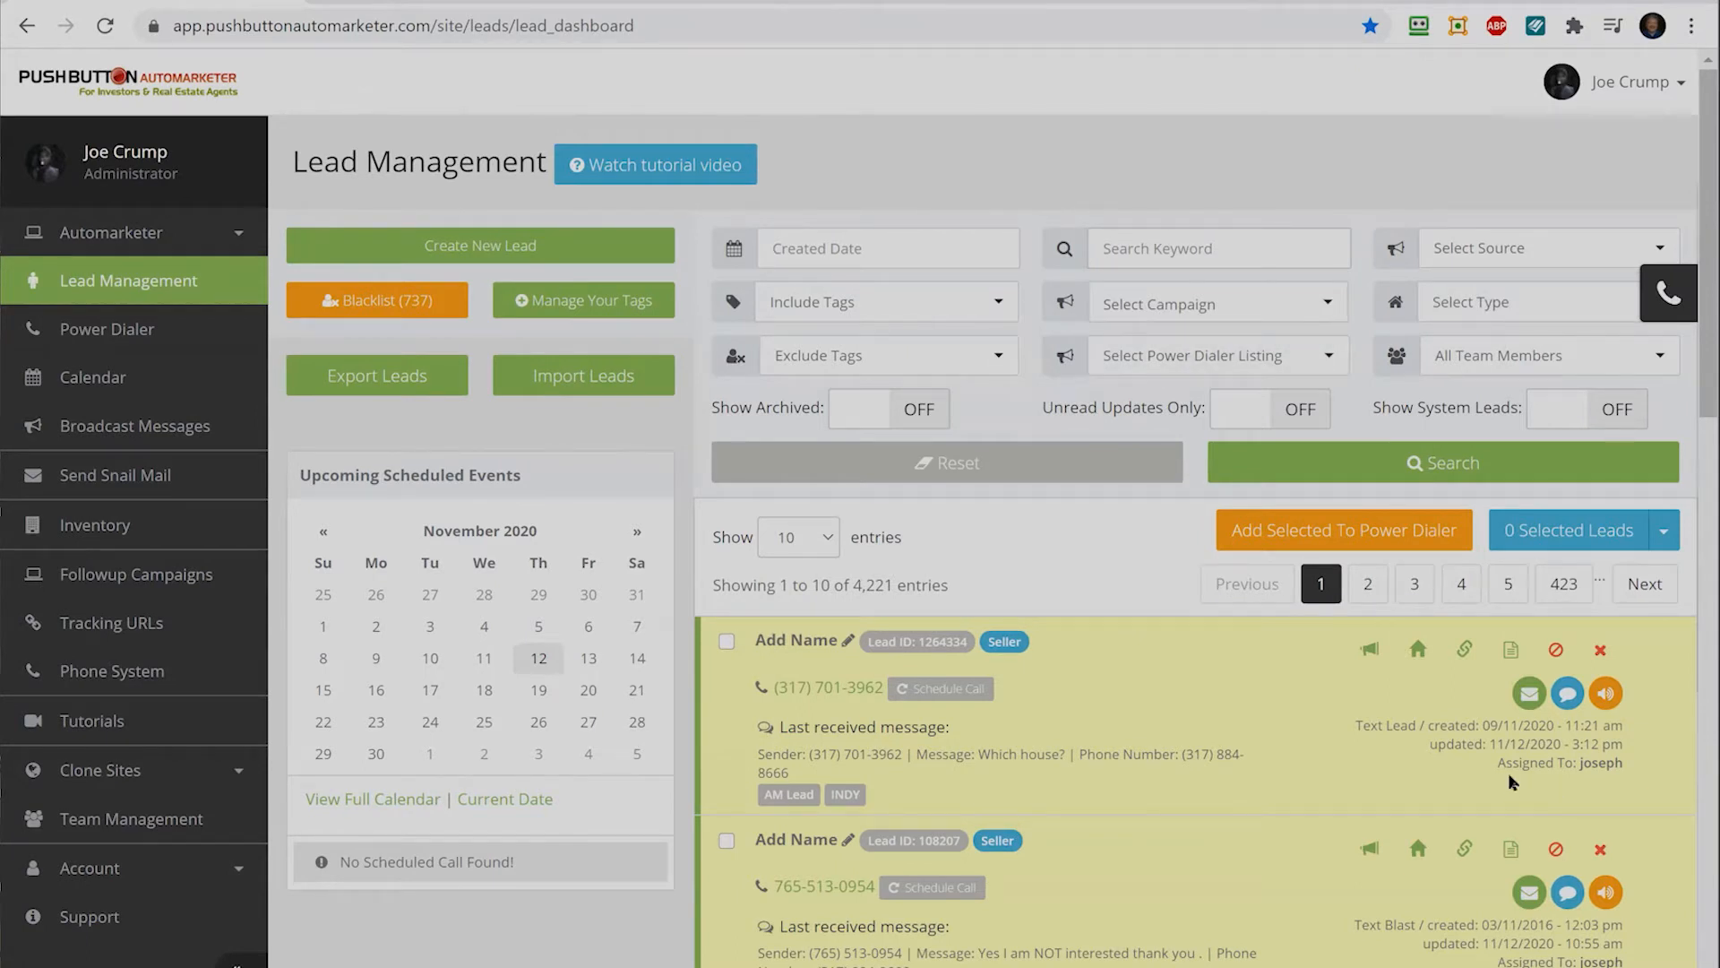
drag(1505, 761, 1620, 760)
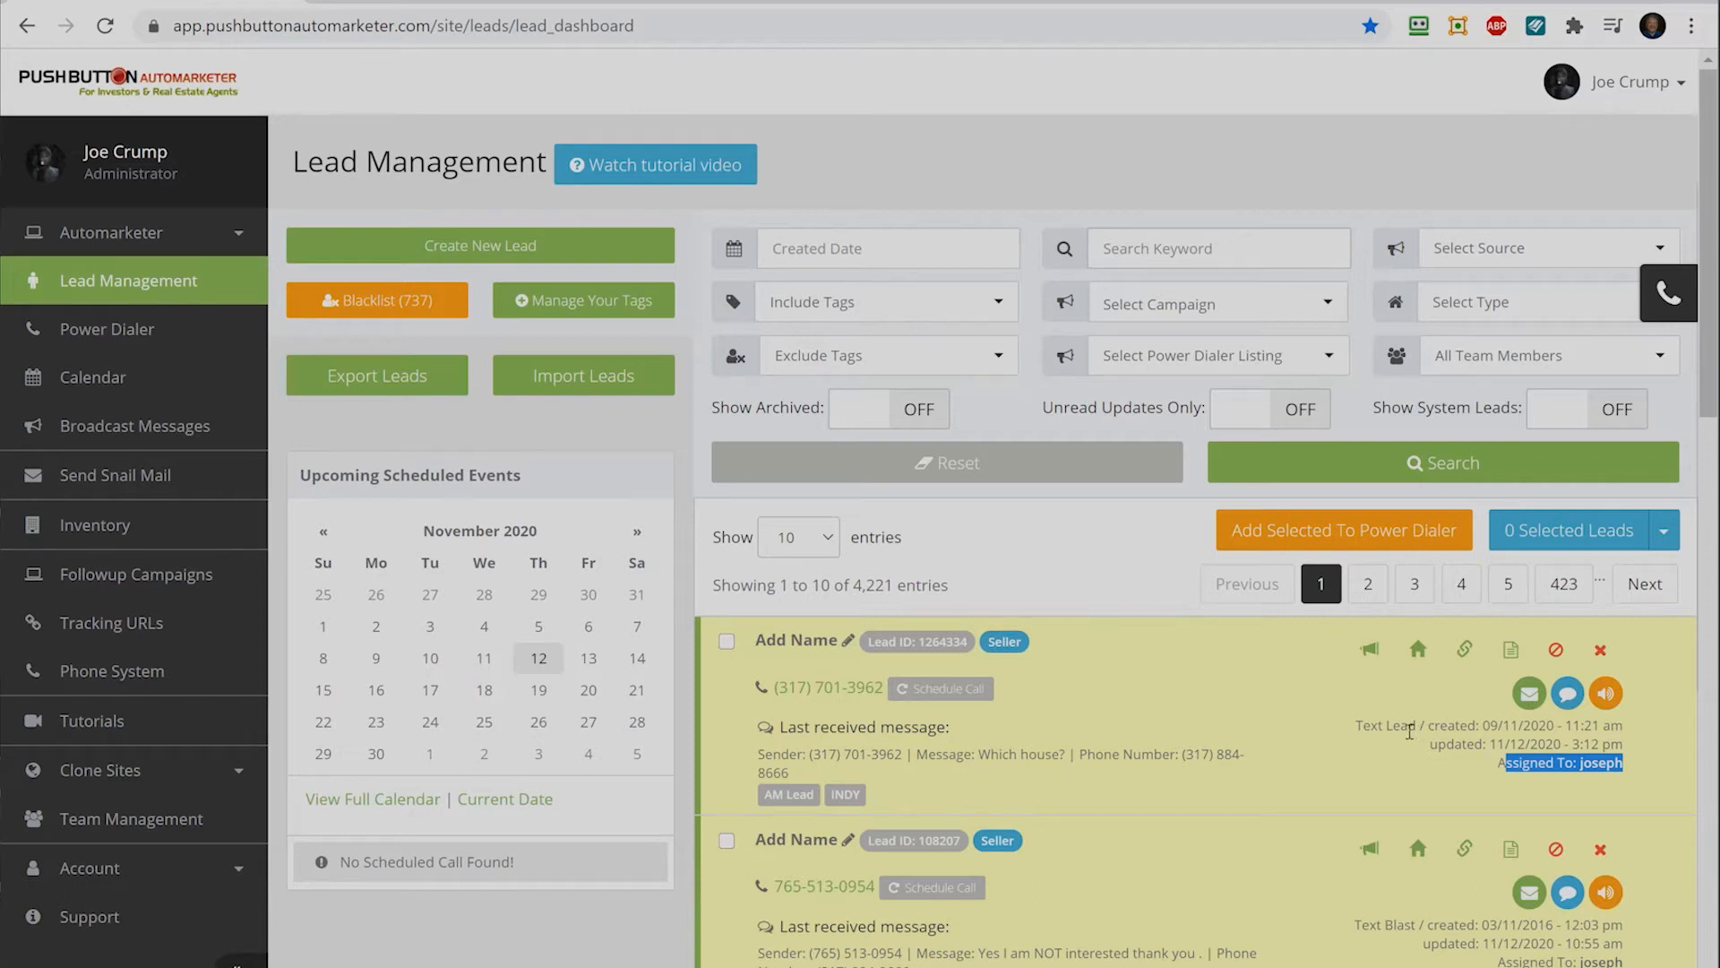
- Select the first two seller leads in the lead list
scroll(1335, 690, down, 3)
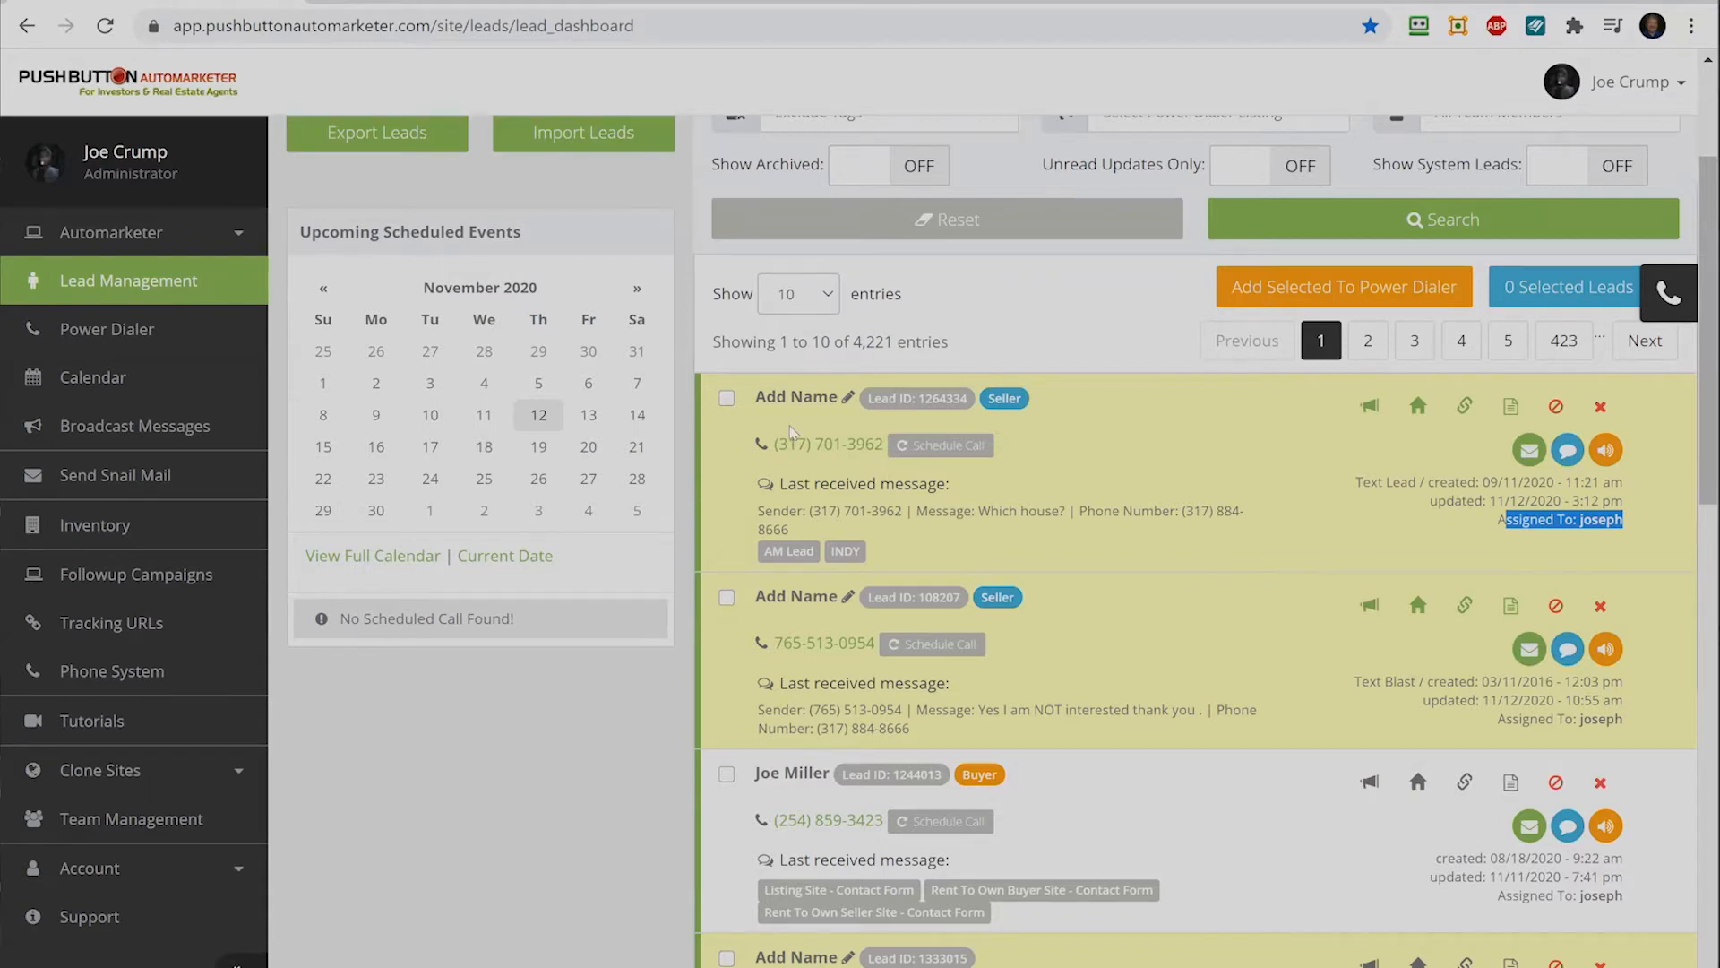
click(727, 399)
click(727, 598)
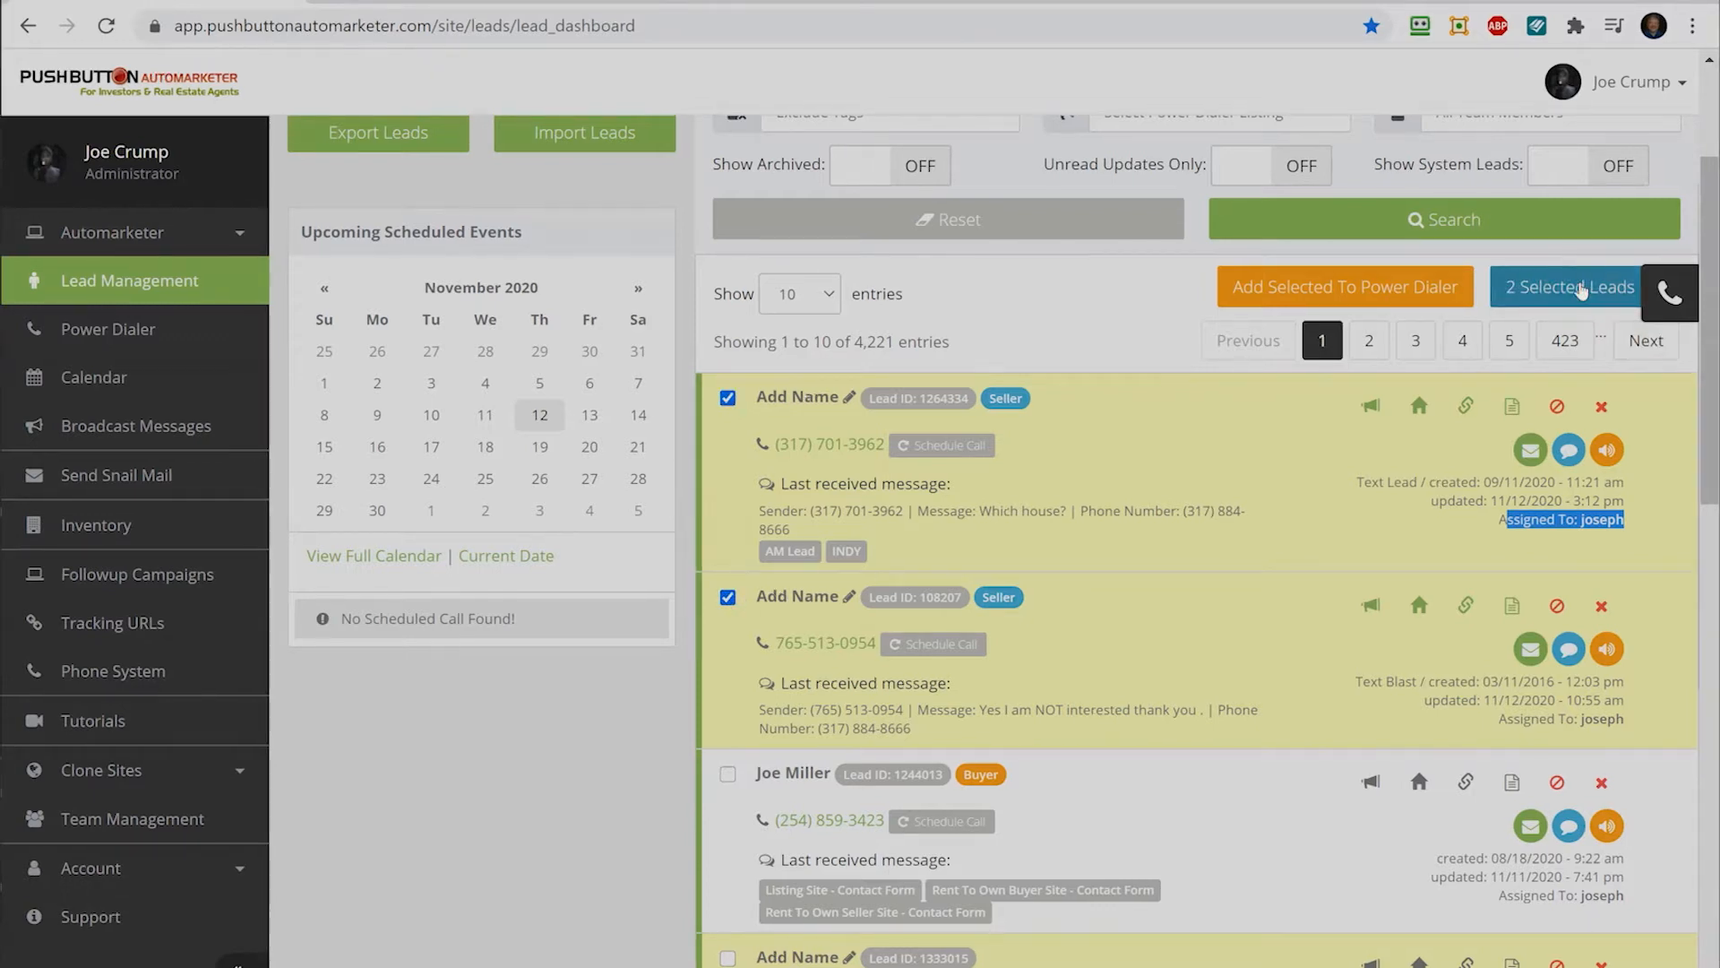
scroll(1622, 523, up, 3)
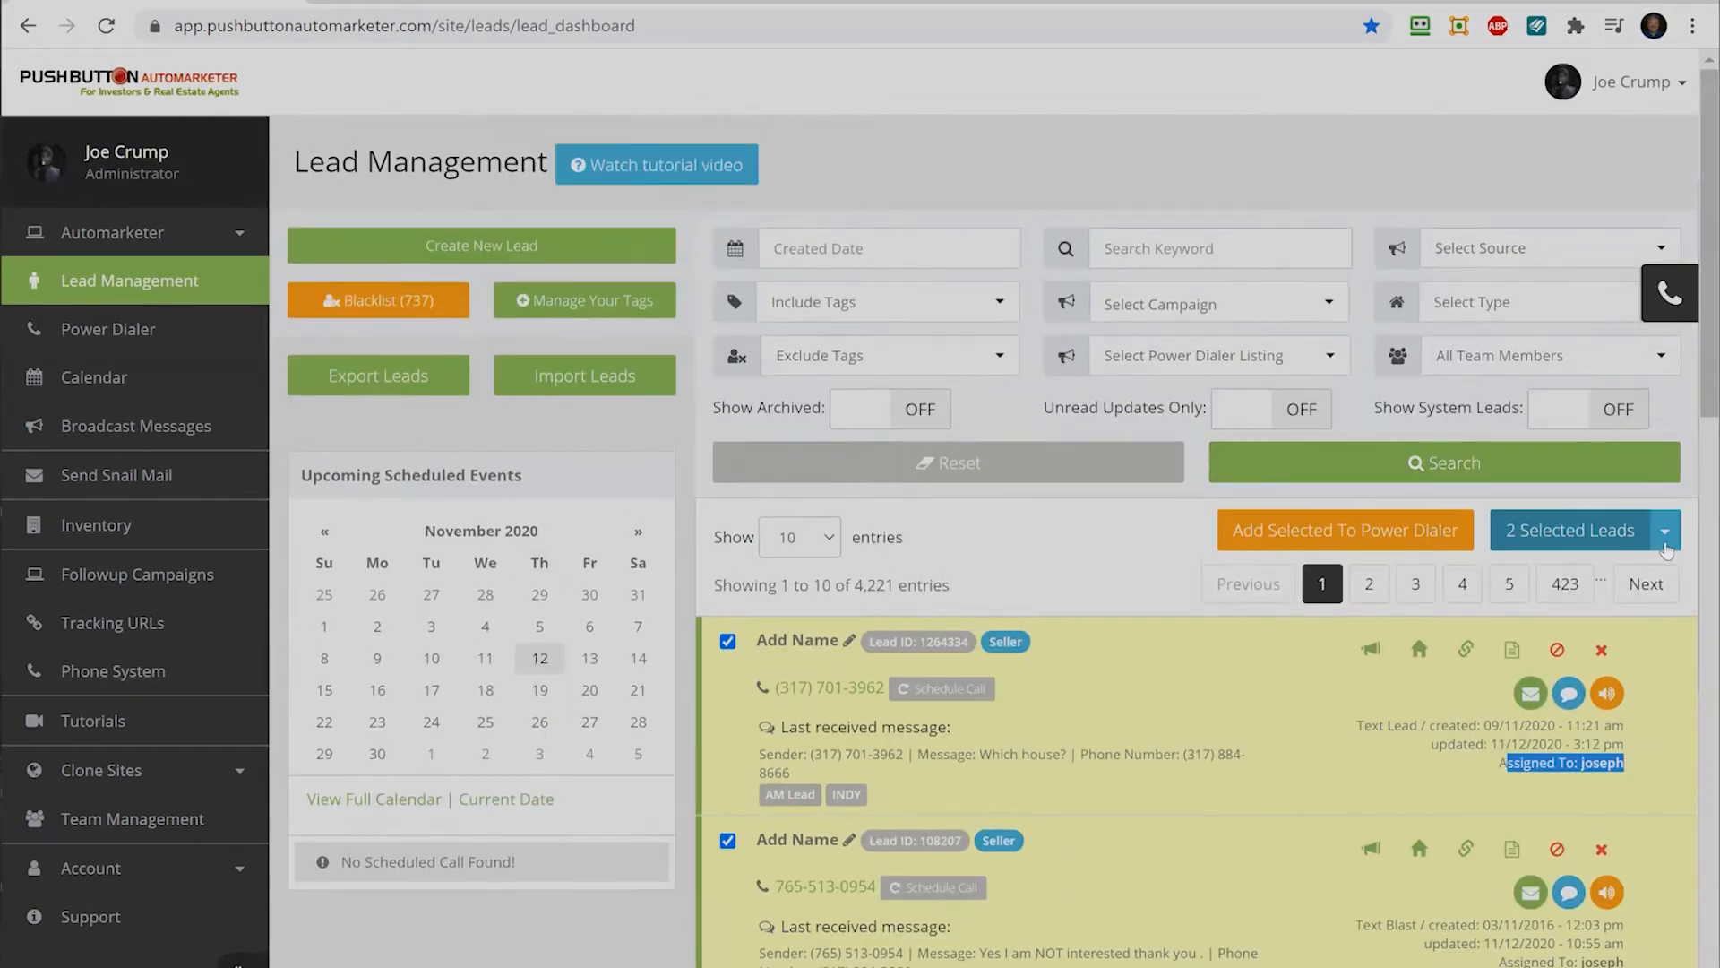
- Select all leads on the current page of the lead list
click(1665, 533)
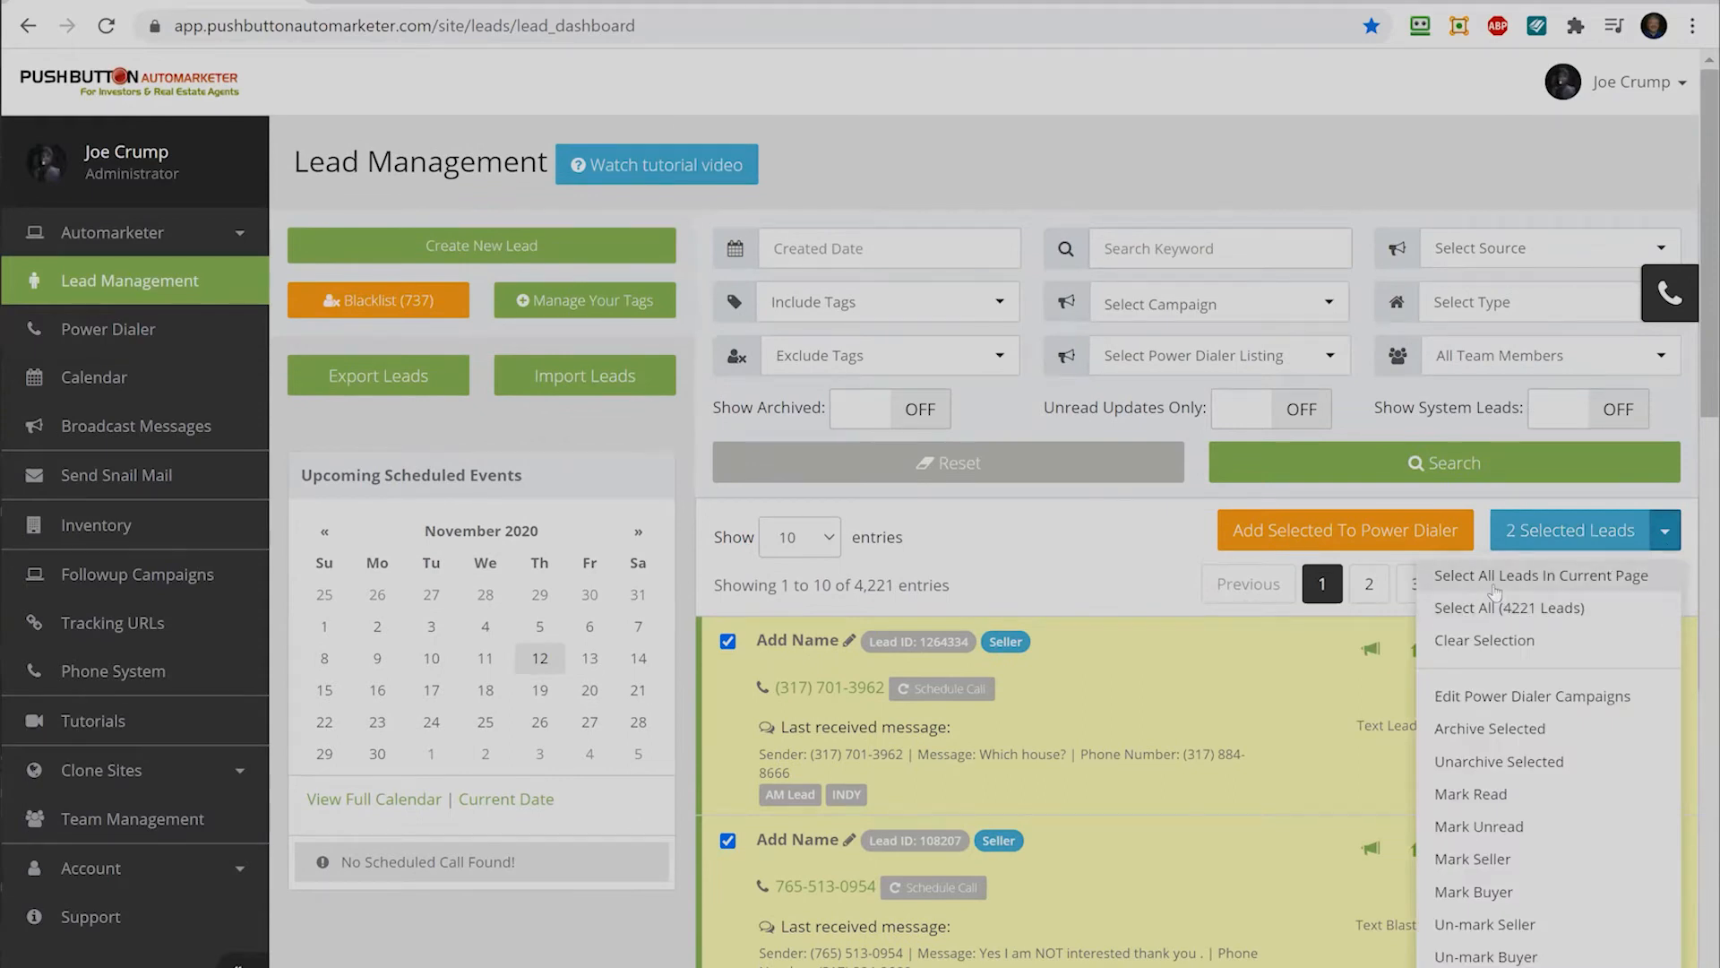
click(827, 544)
click(827, 544)
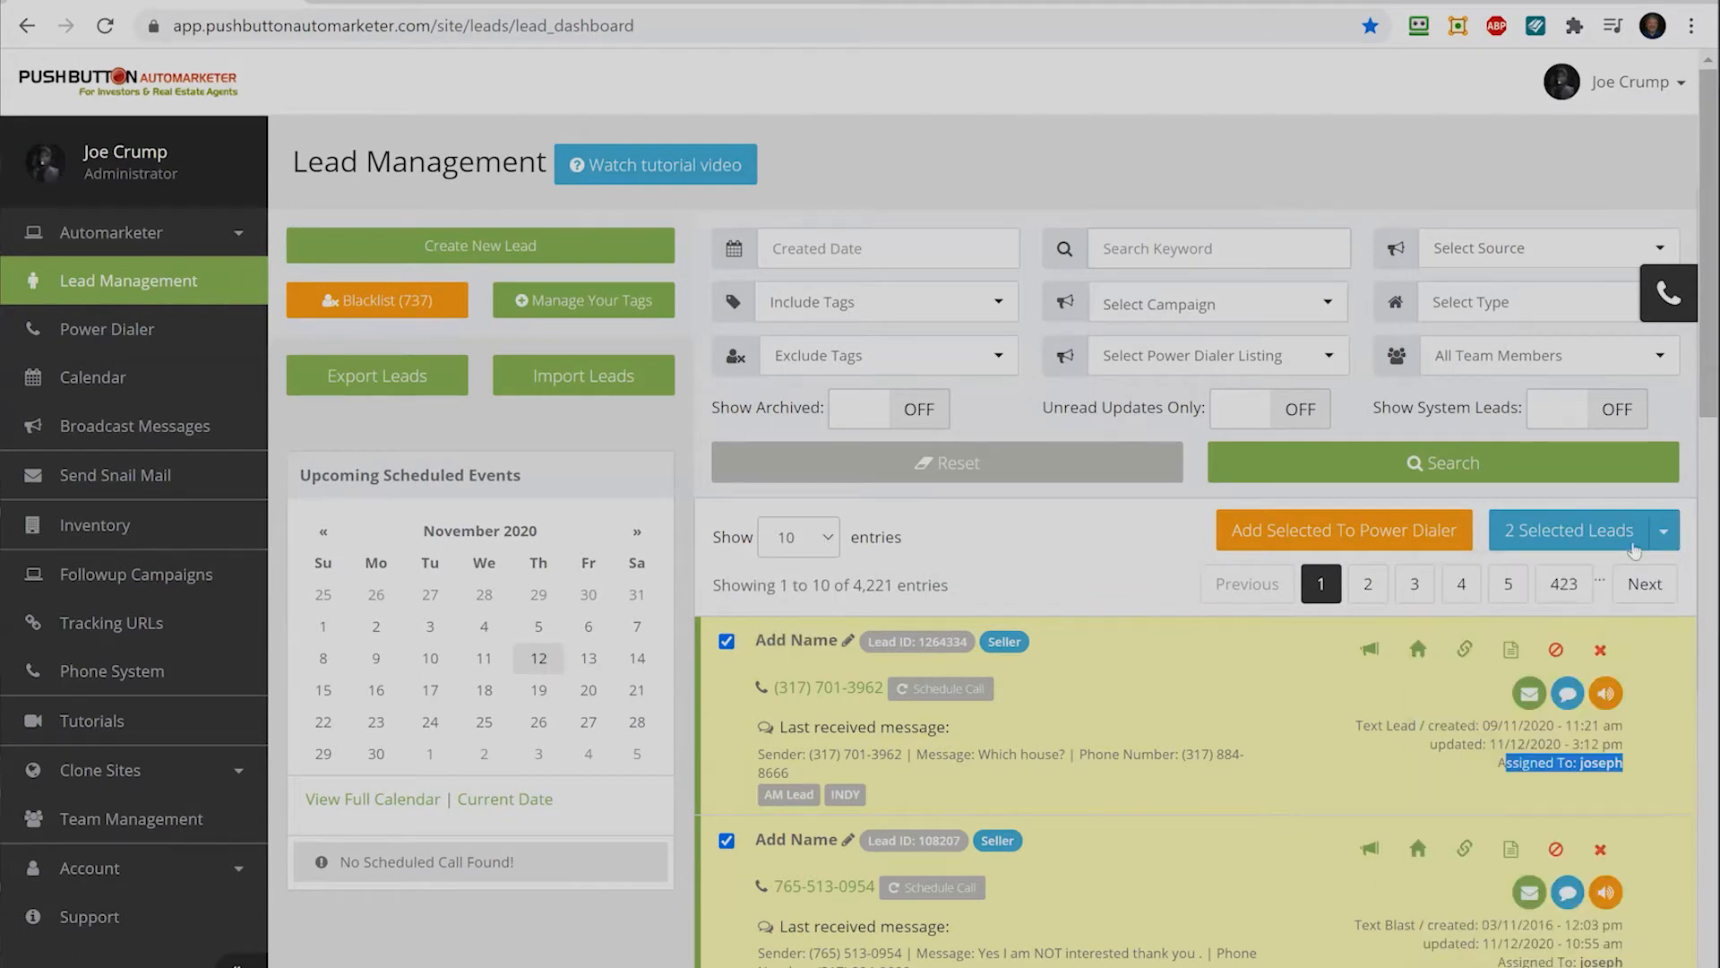
click(1663, 533)
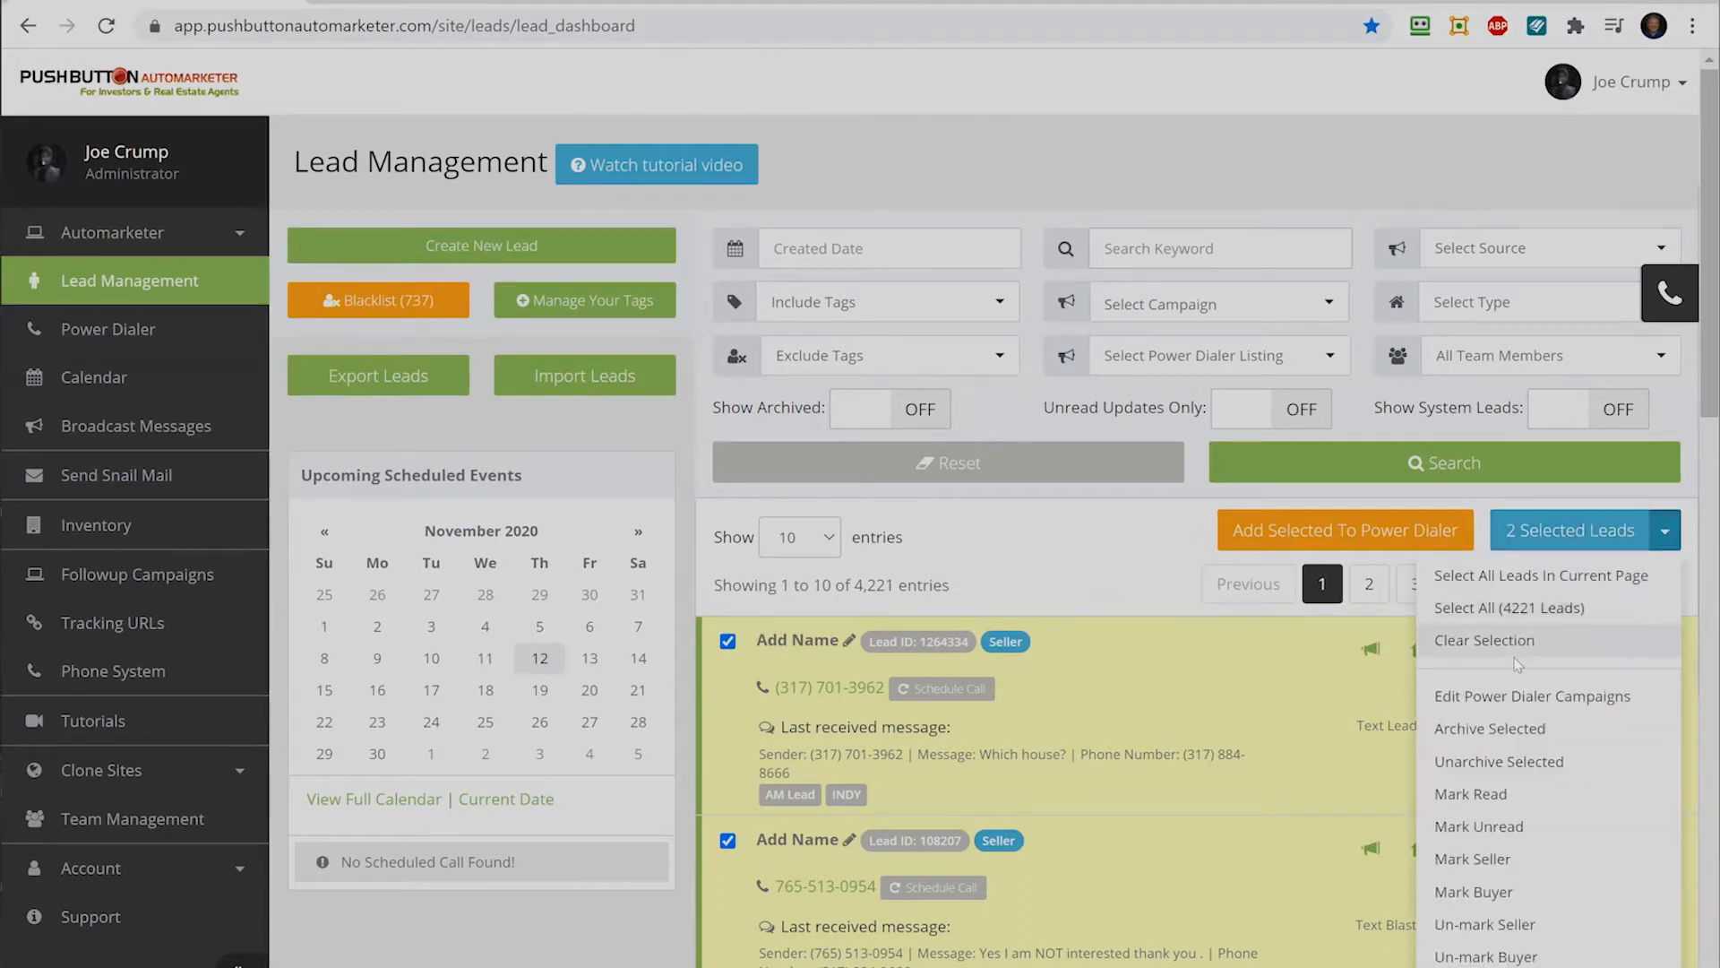
click(1491, 576)
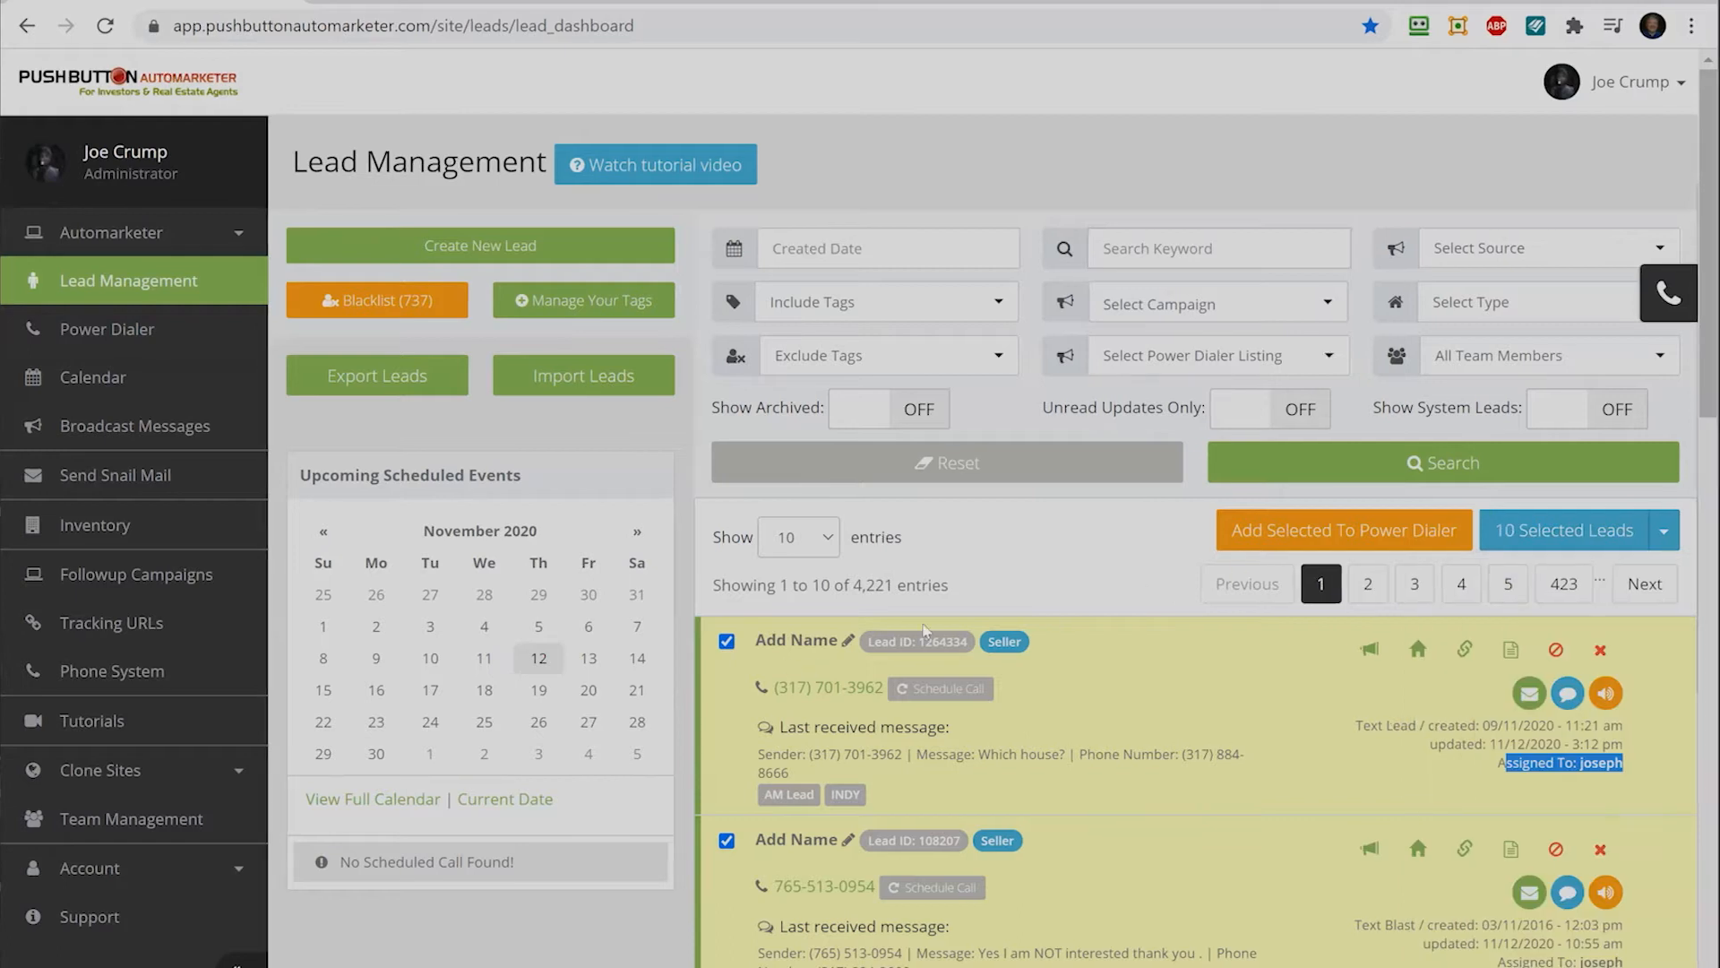
scroll(807, 583, down, 4)
scroll(738, 815, down, 7)
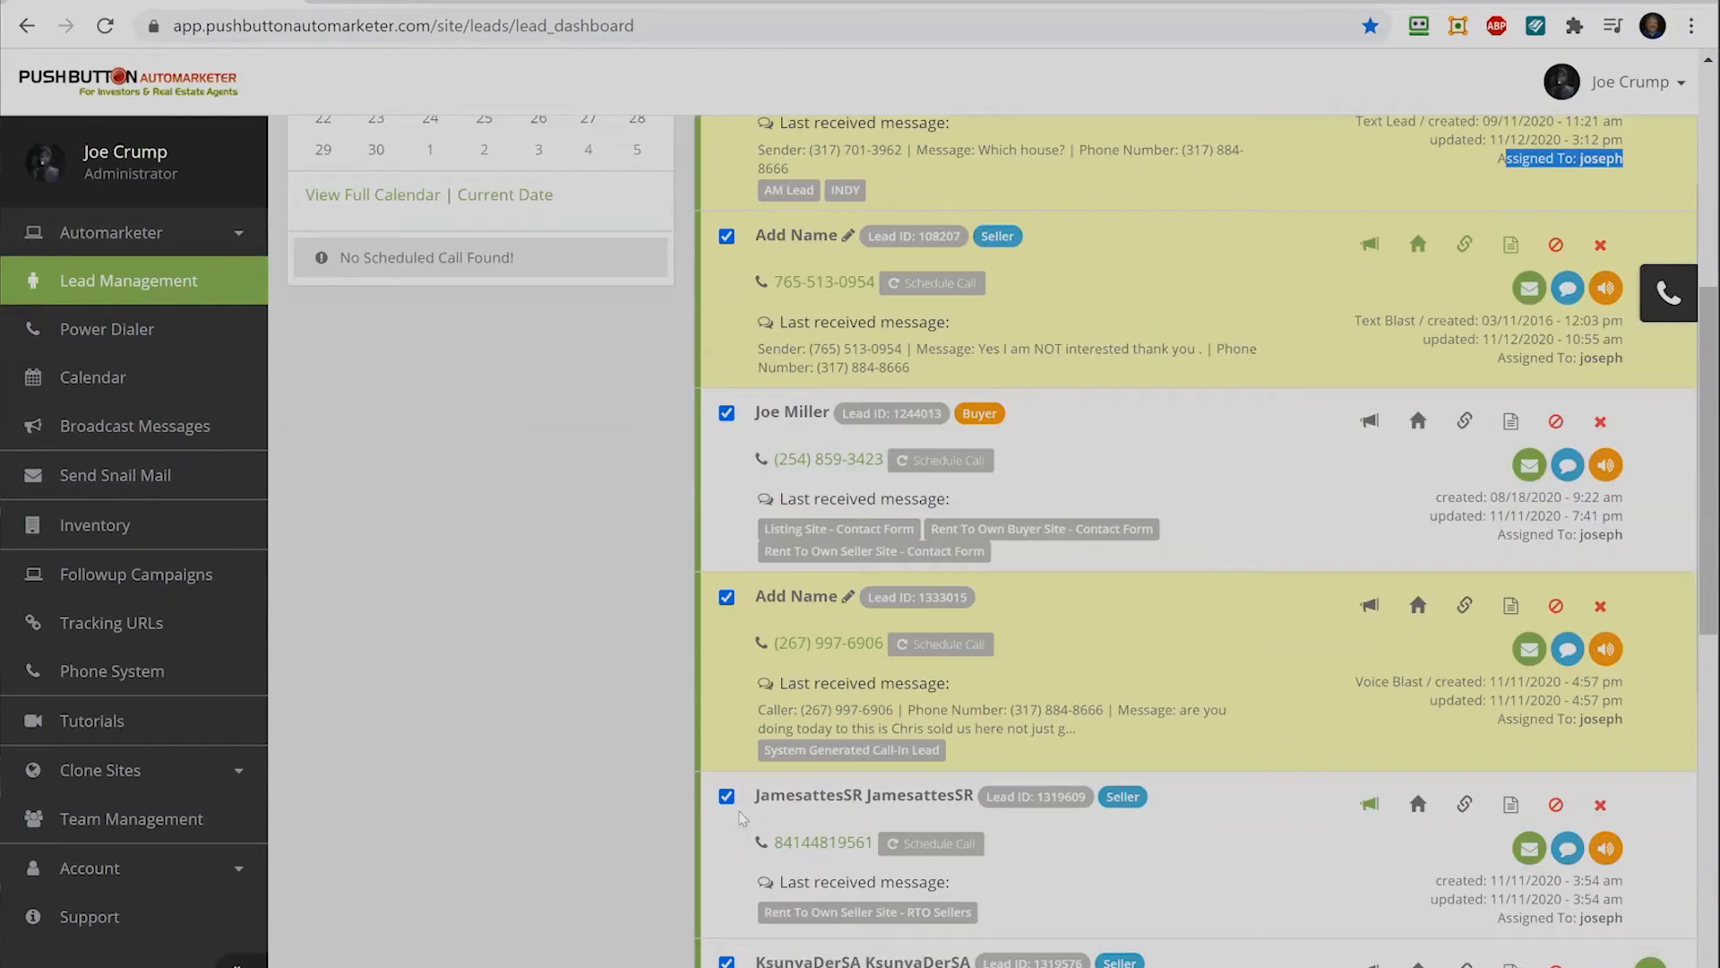
scroll(736, 814, up, 10)
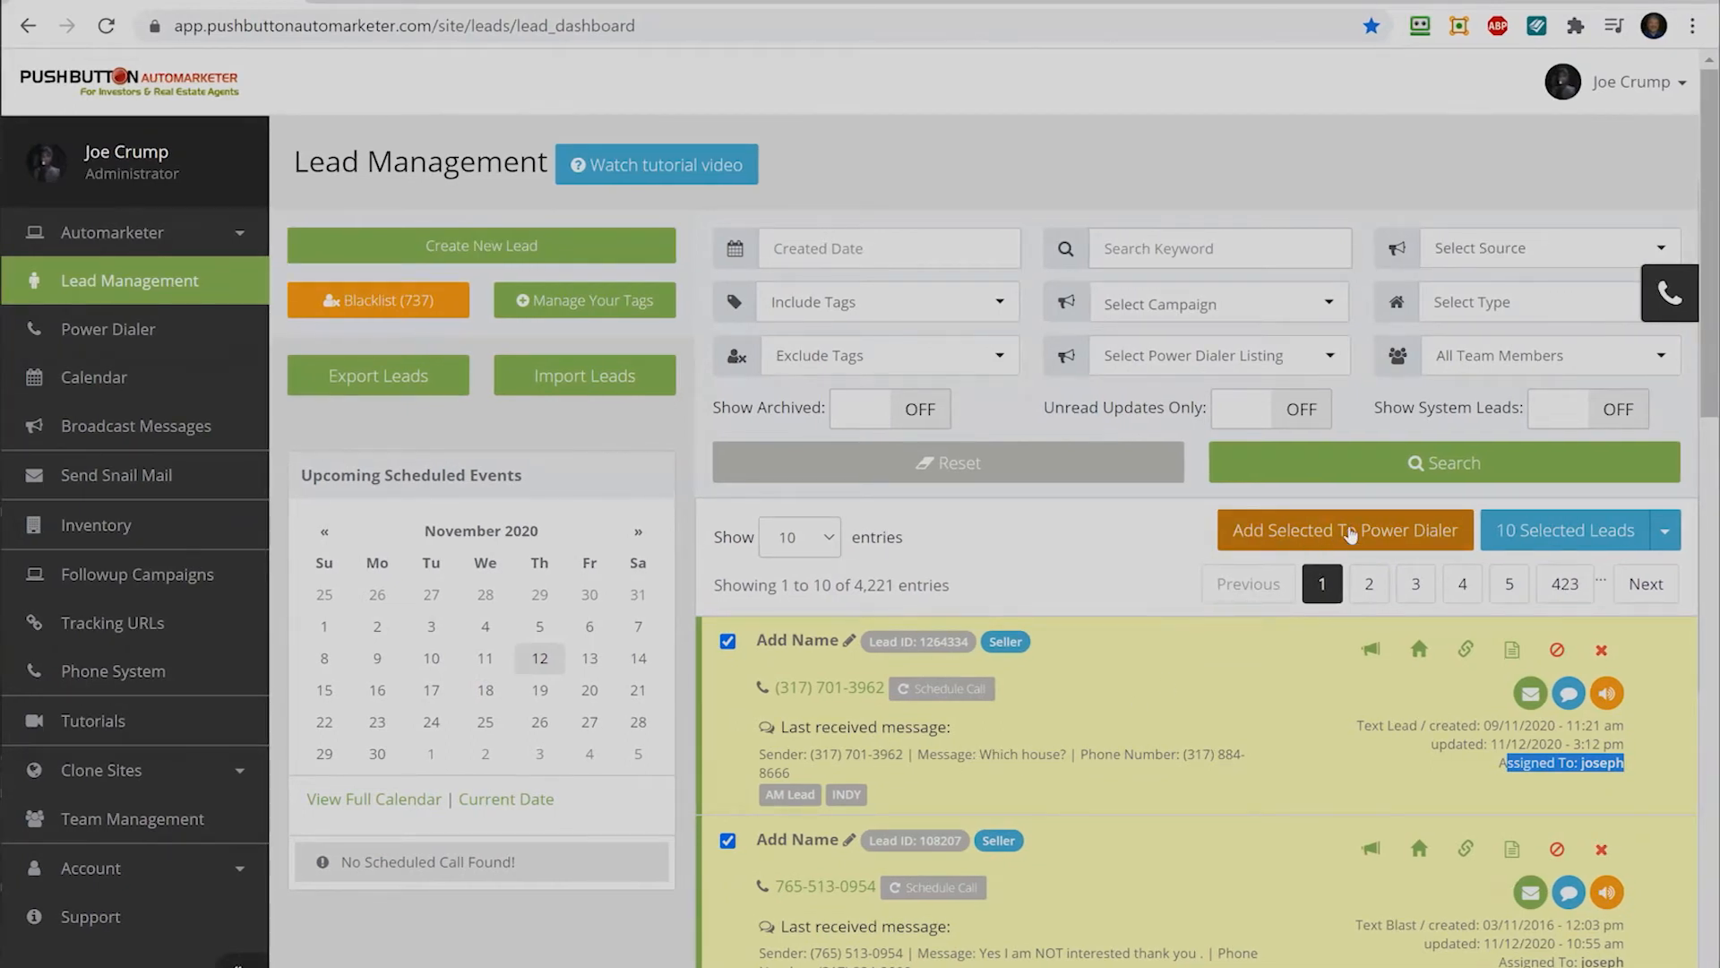
click(1665, 531)
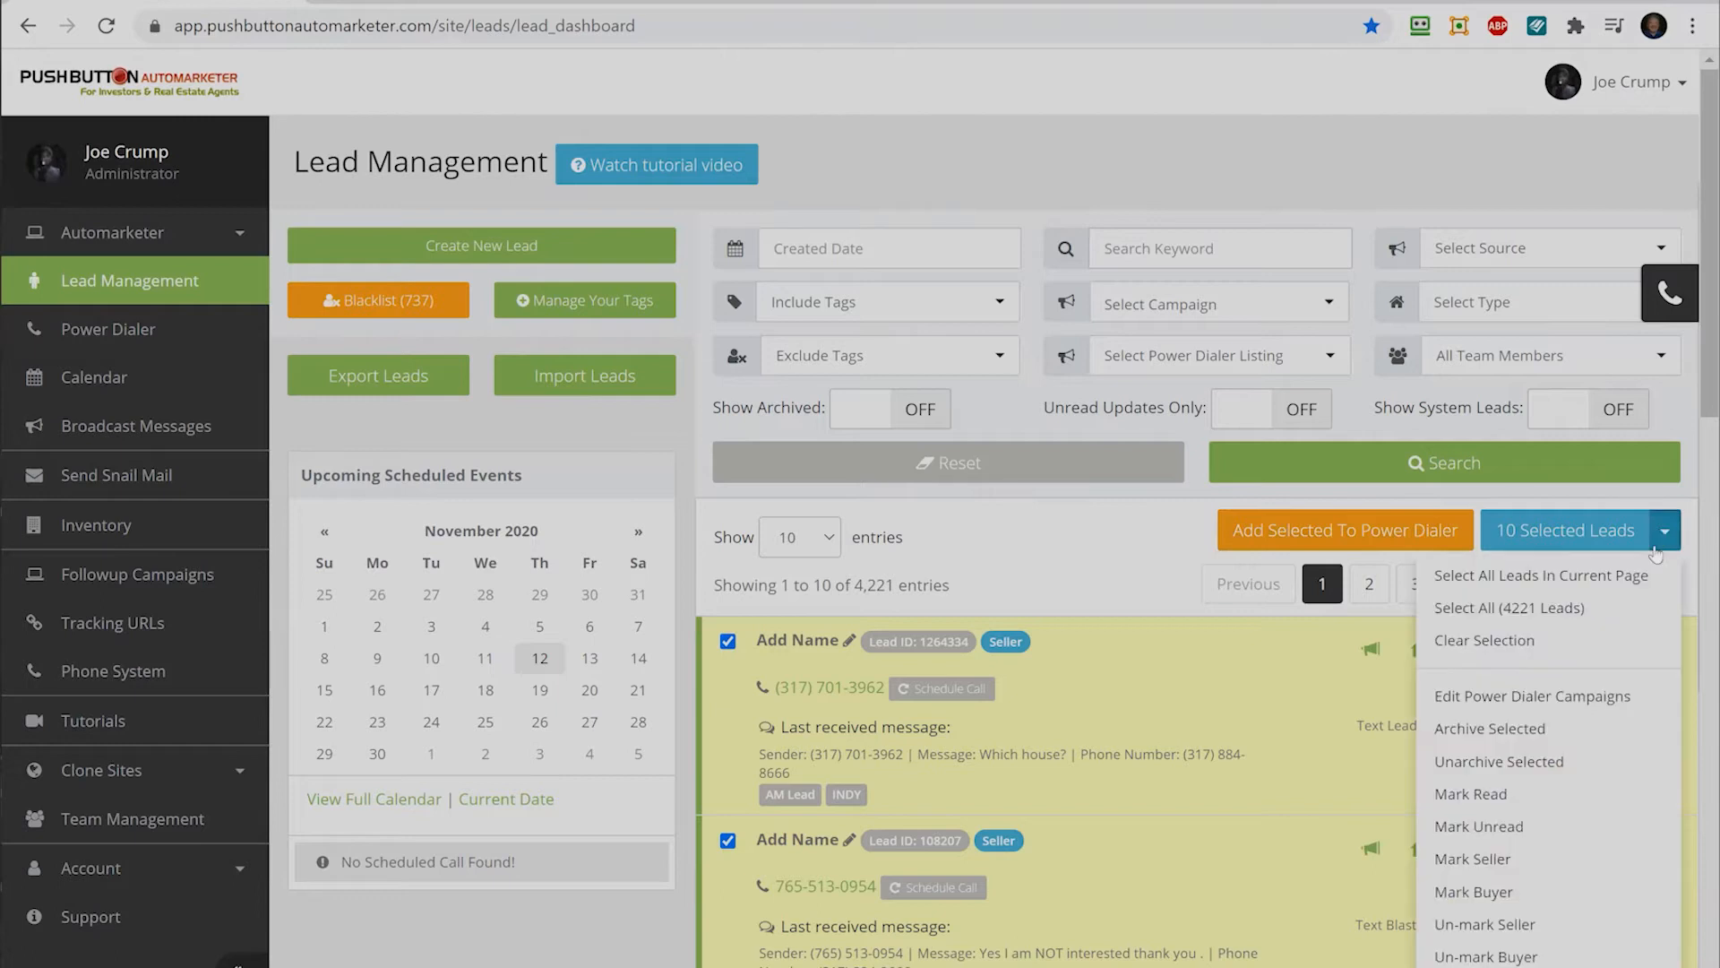
scroll(1629, 628, down, 1)
scroll(1629, 627, down, 2)
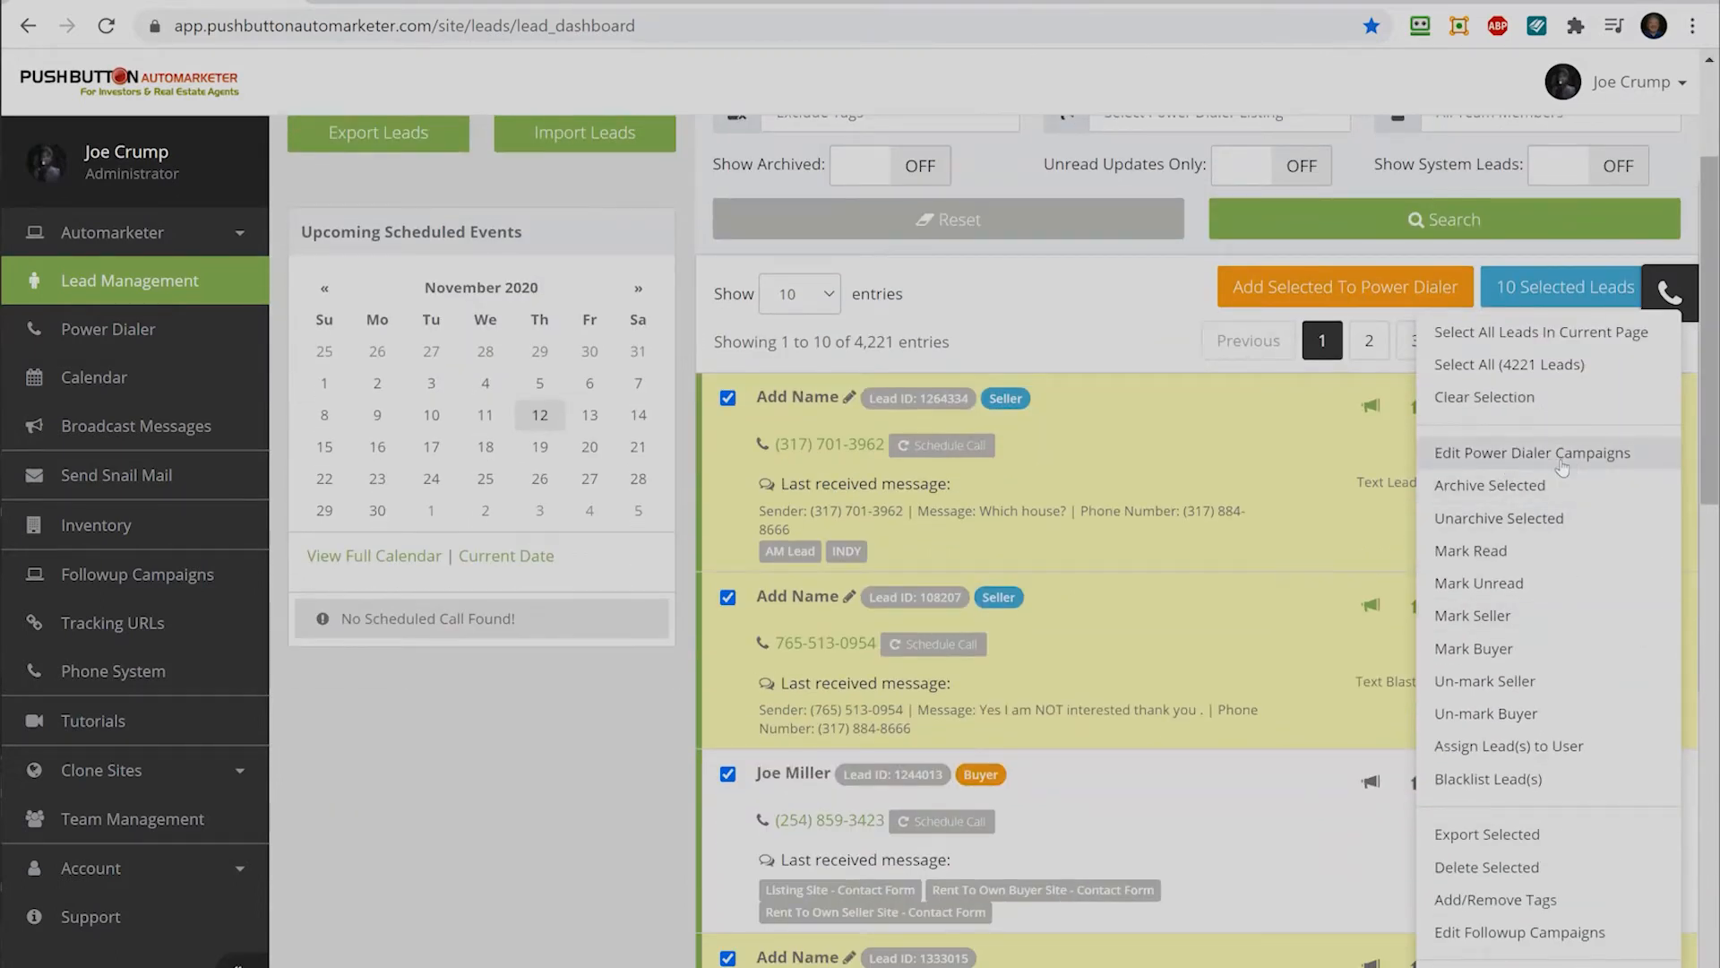
click(1093, 338)
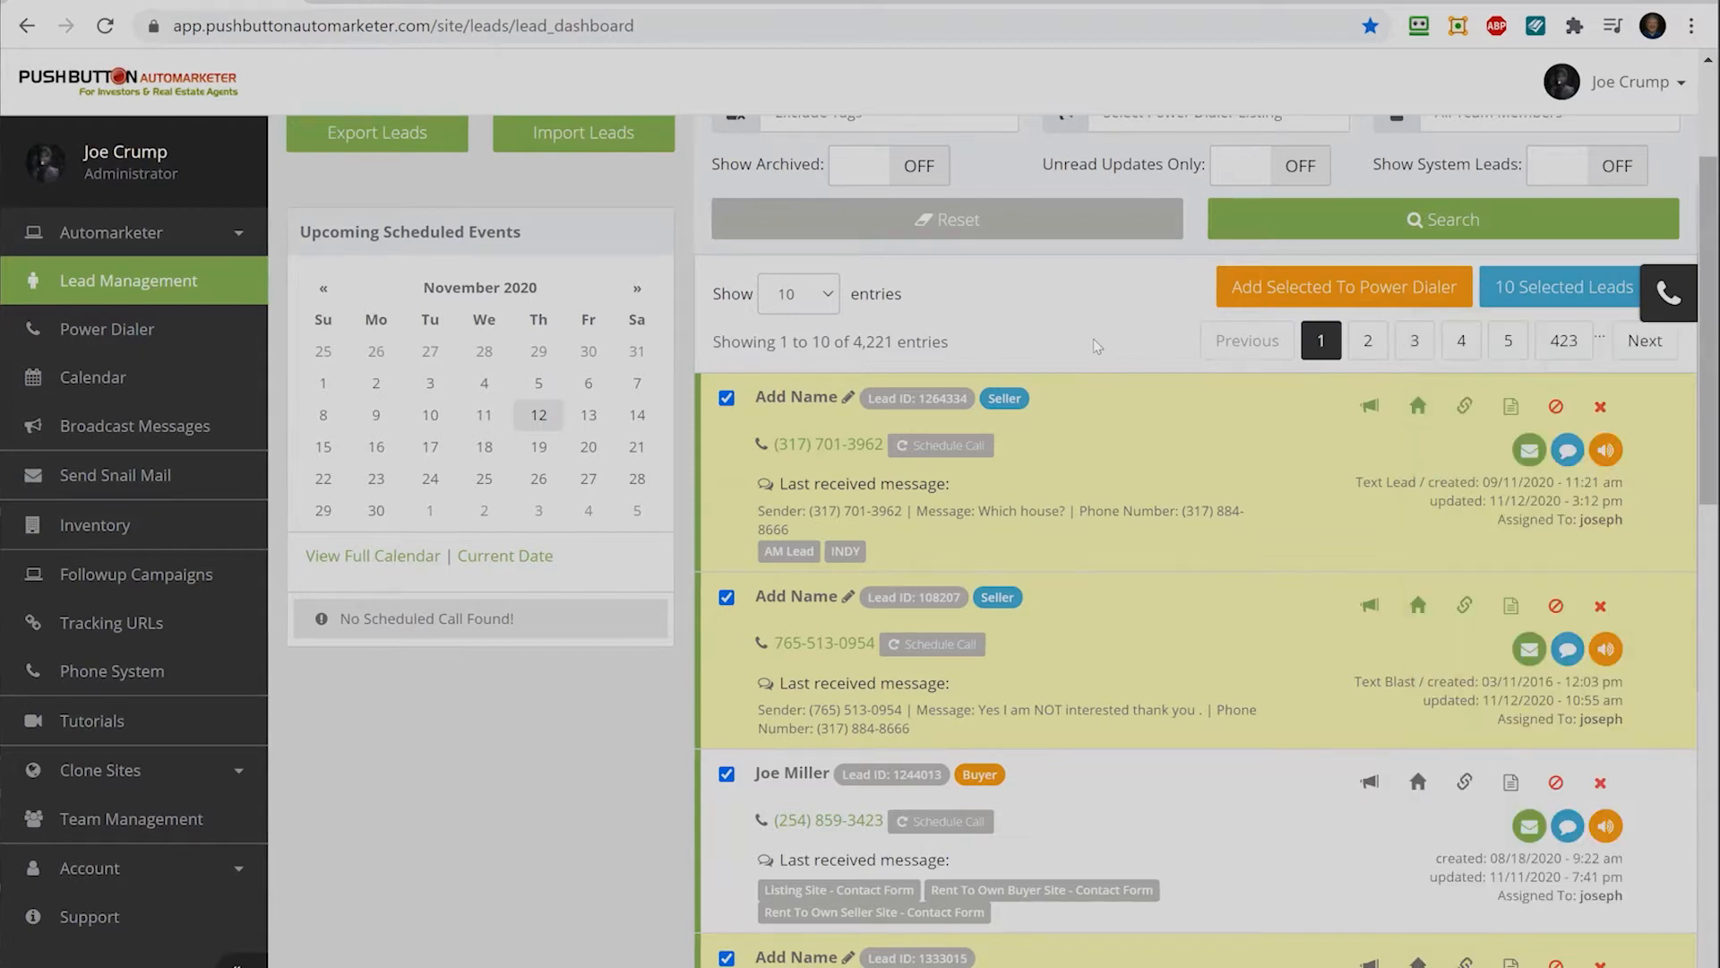
- Add the selected leads to a new power dialer campaign titled "test", assigned to the logged-in administrator's own user
click(1315, 297)
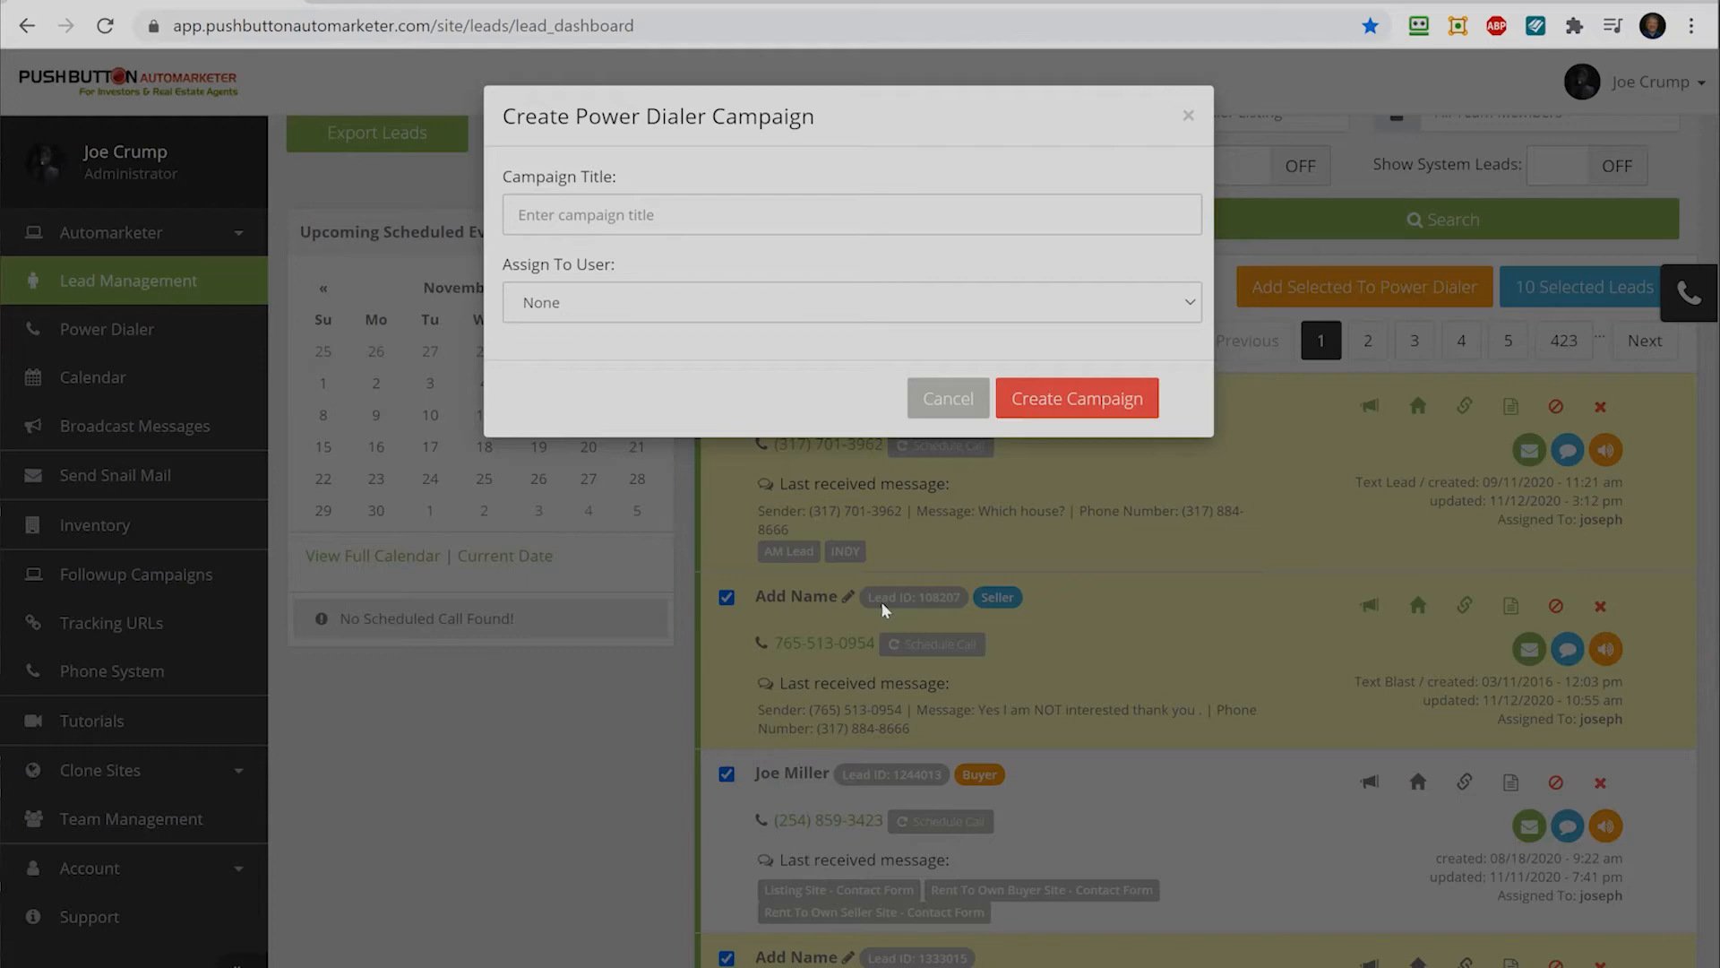
click(620, 229)
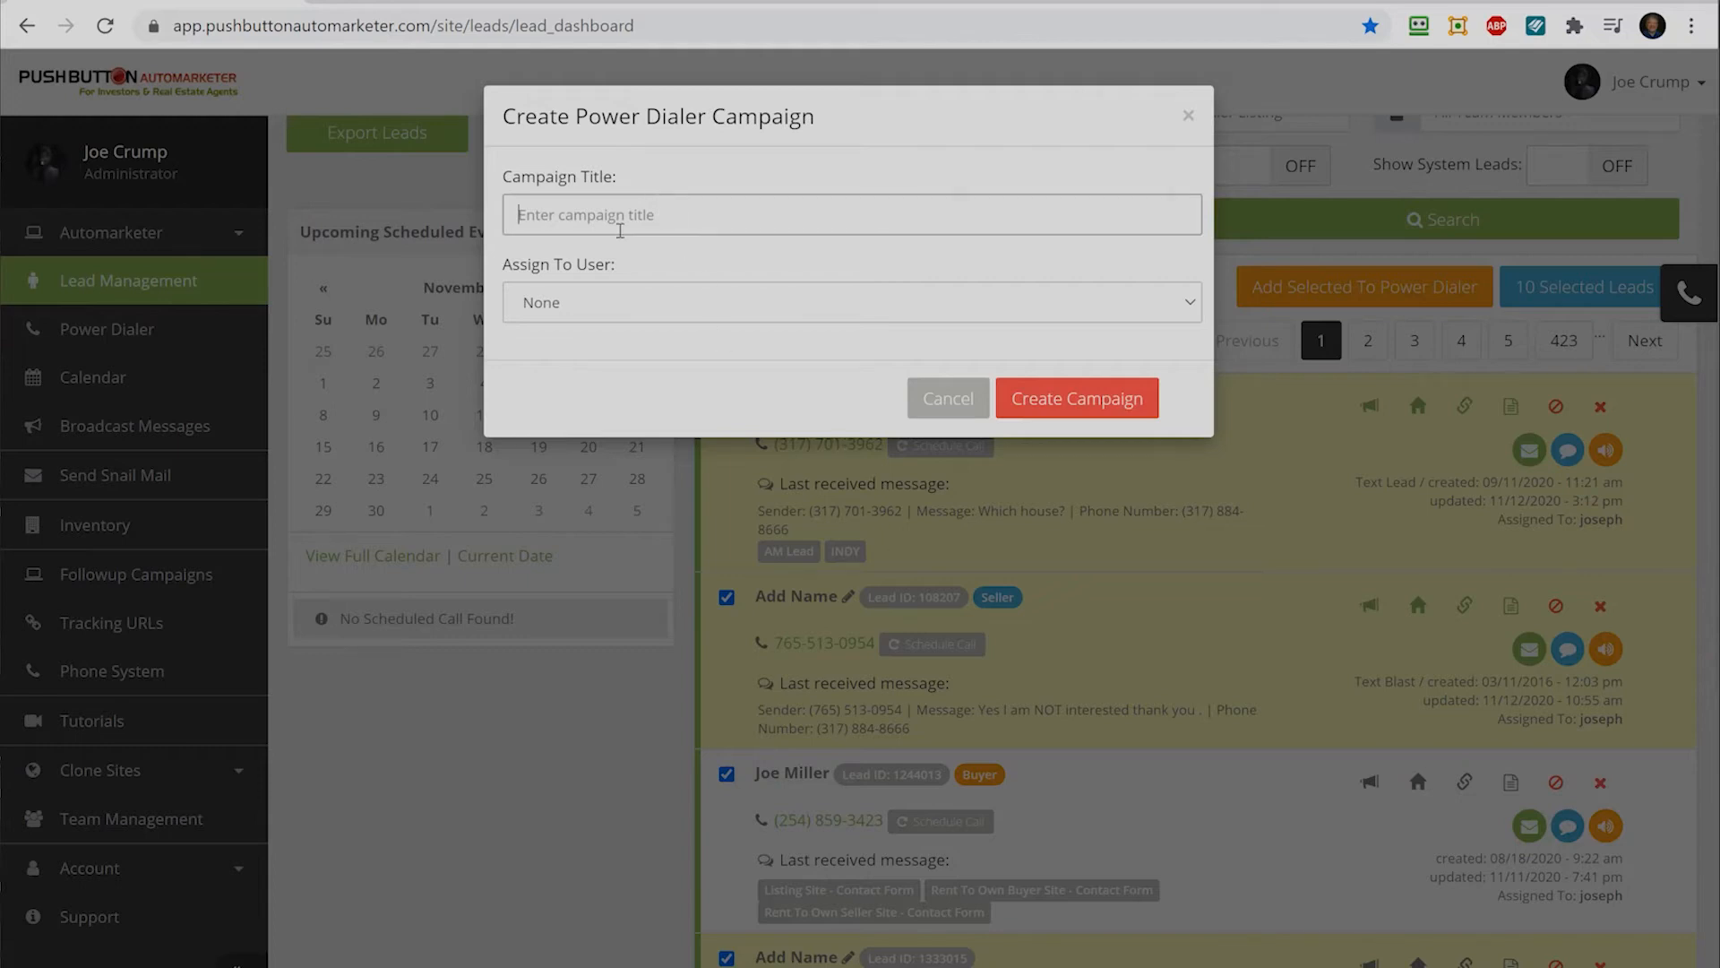
text(test,)
click(607, 303)
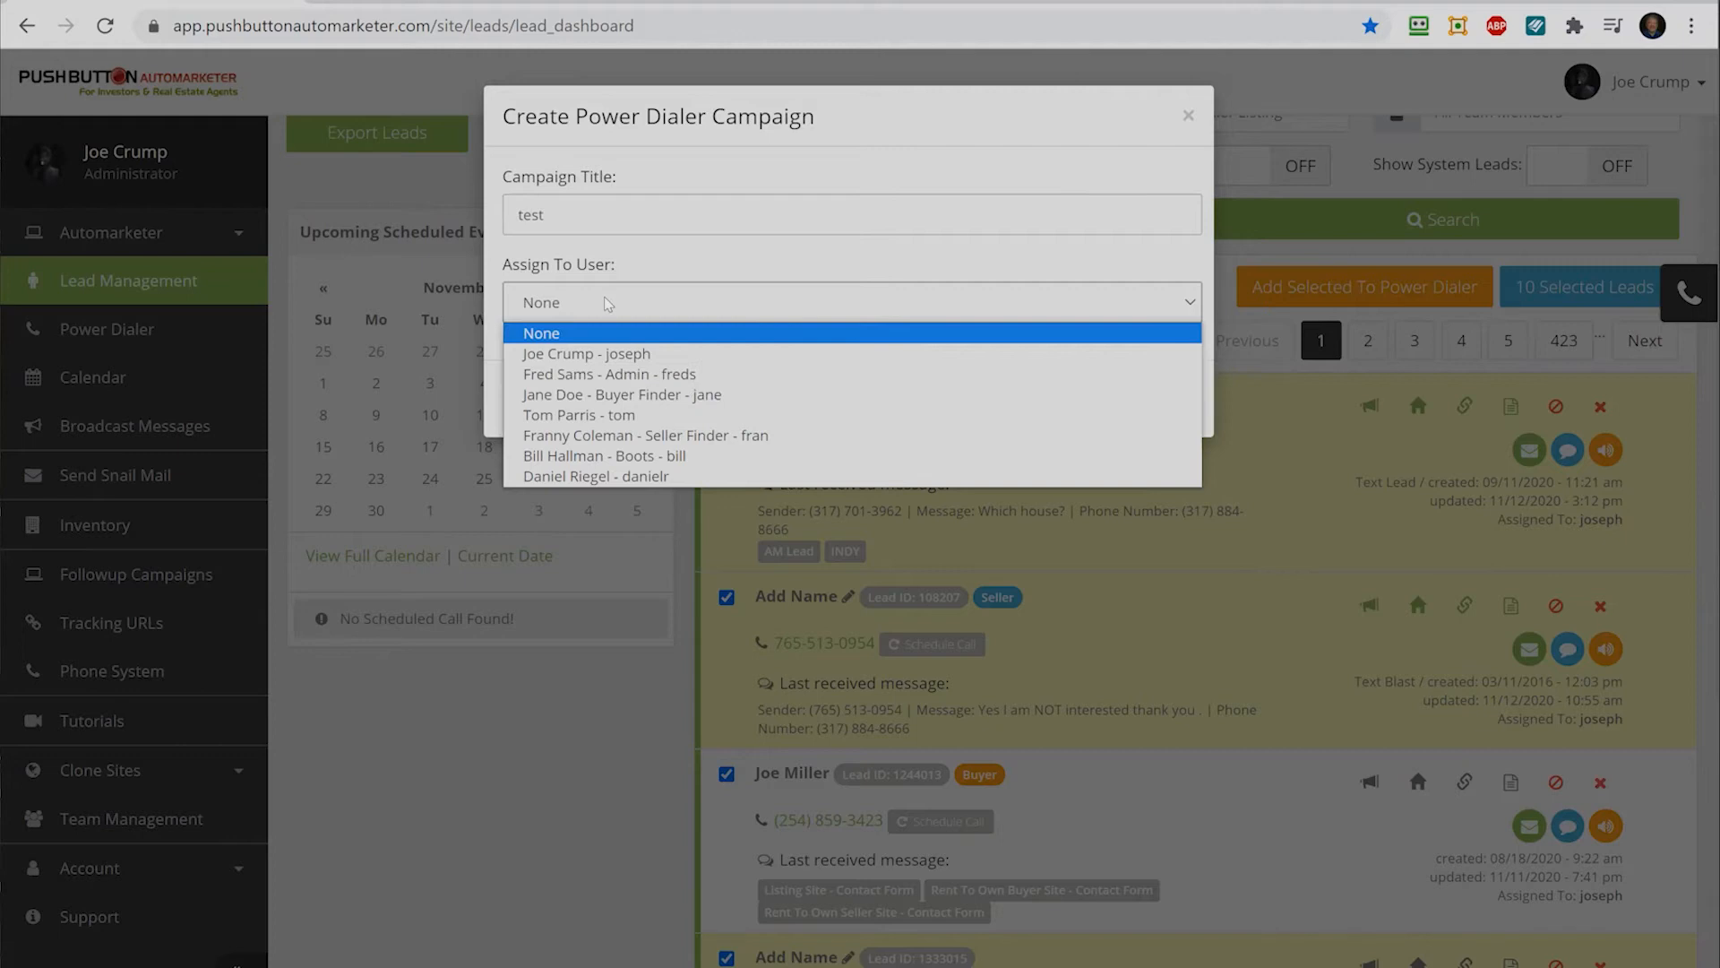
click(610, 355)
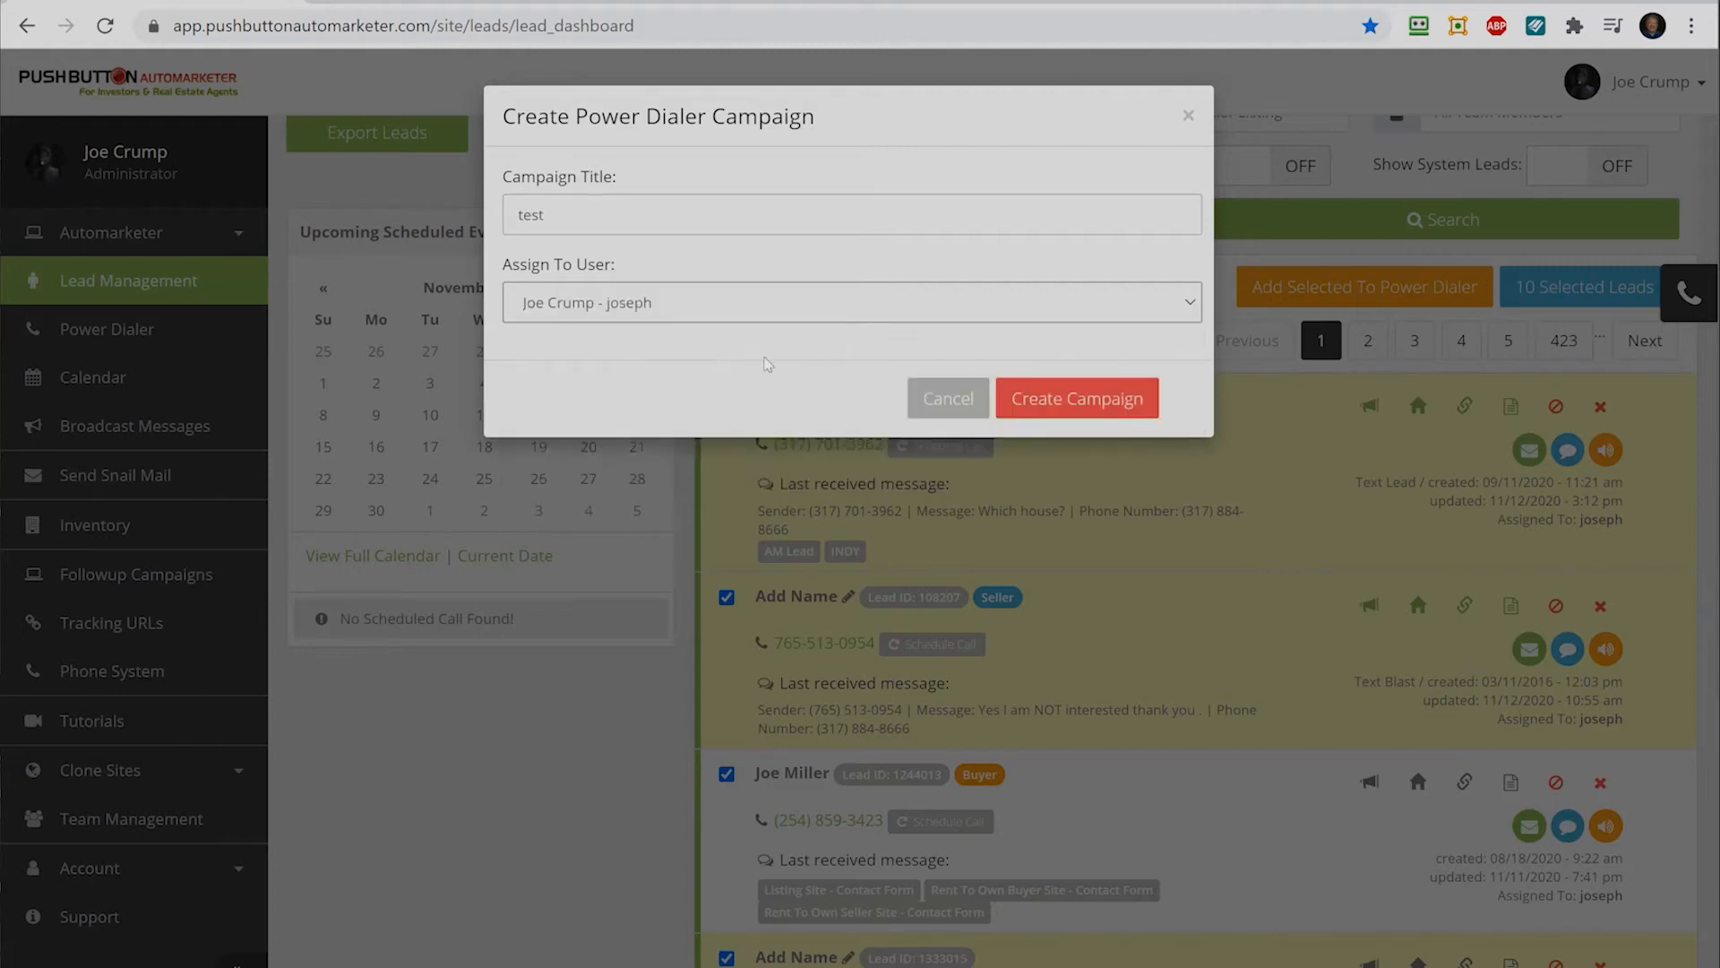
click(1054, 409)
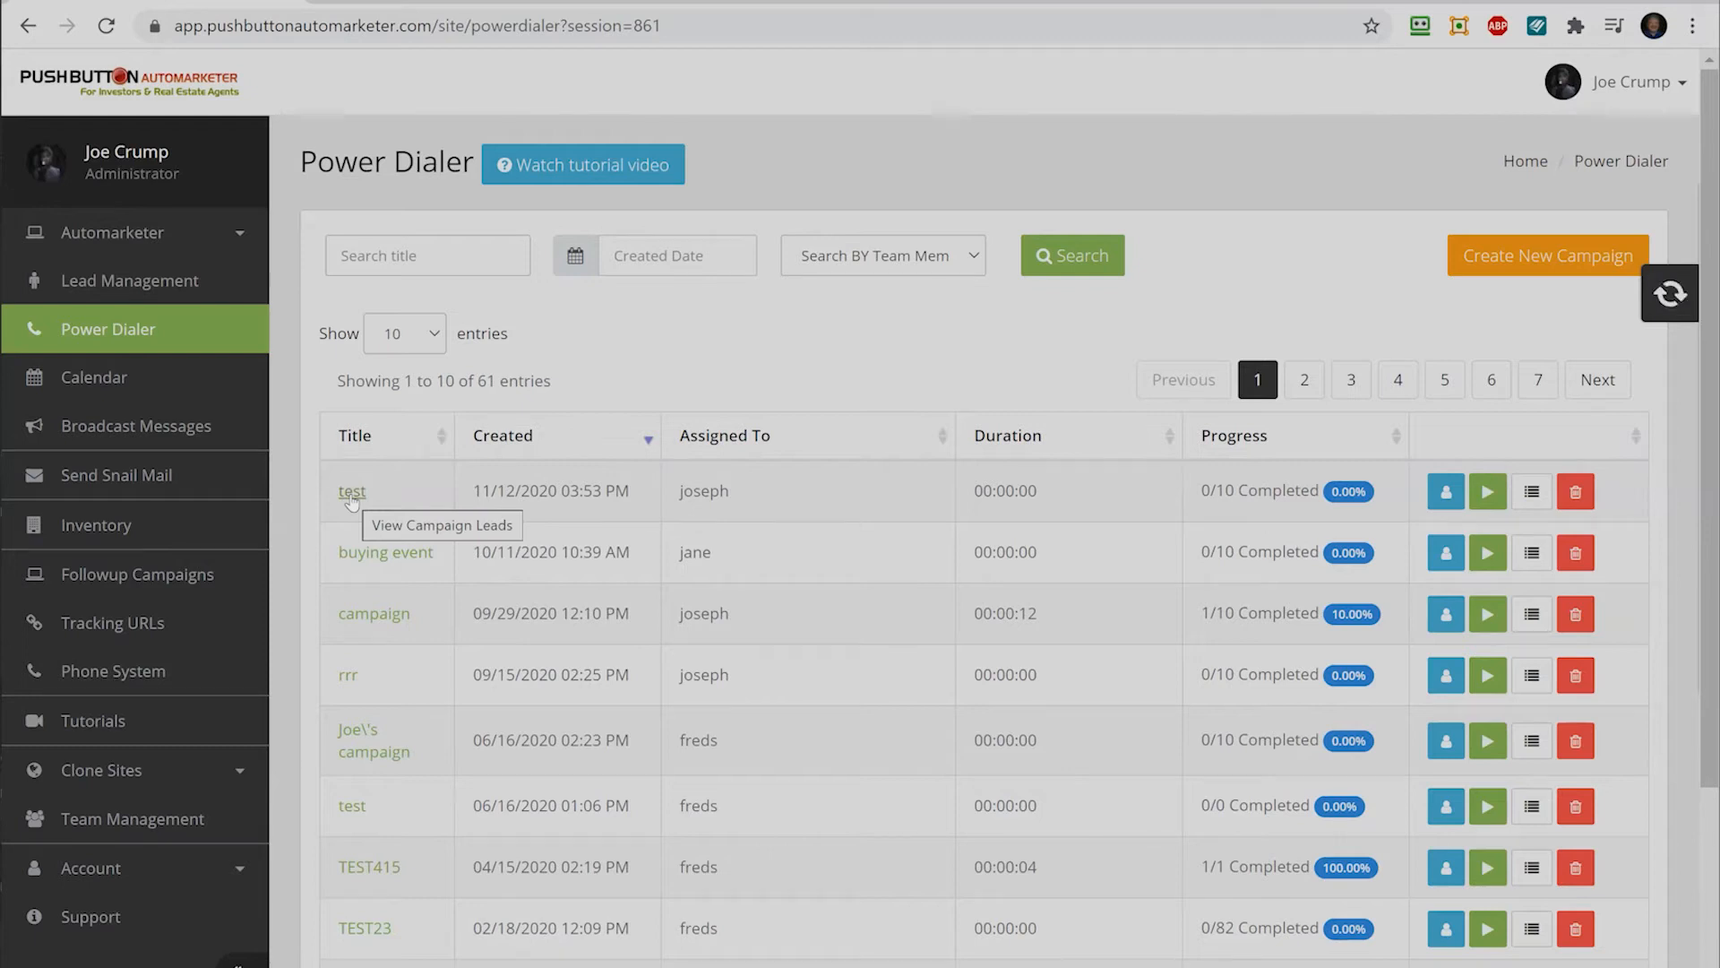
- Reassign the newly created "test" campaign to the team member labelled Admin
double_click(1212, 490)
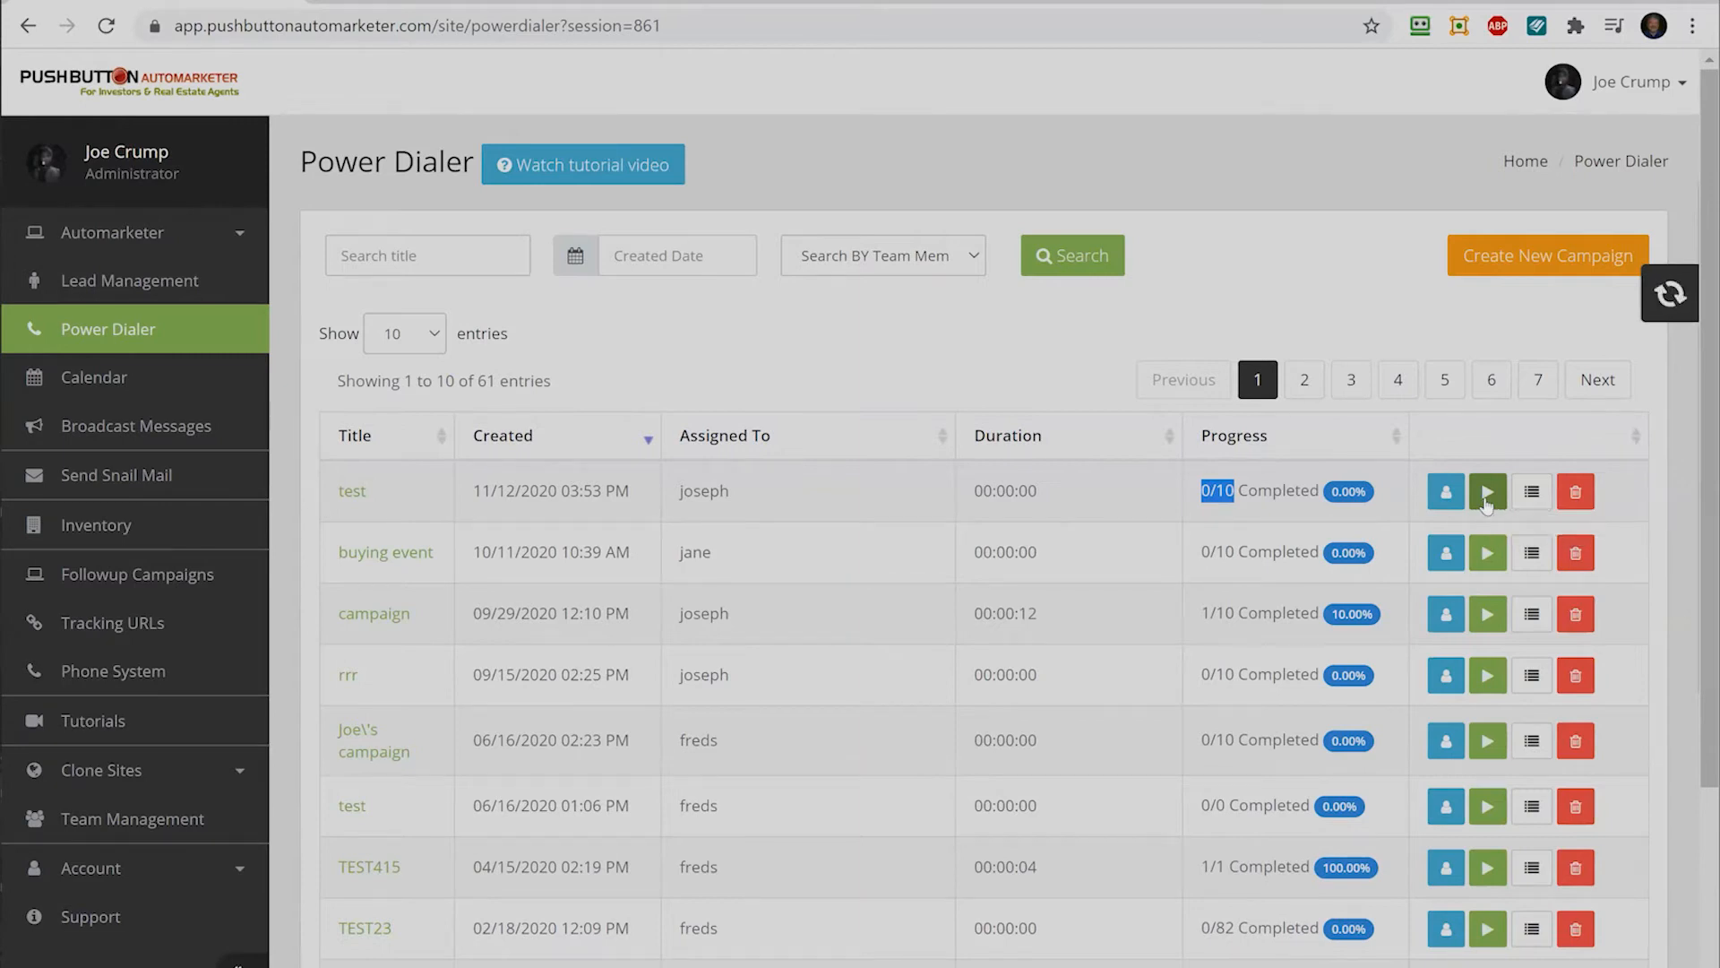
click(1441, 492)
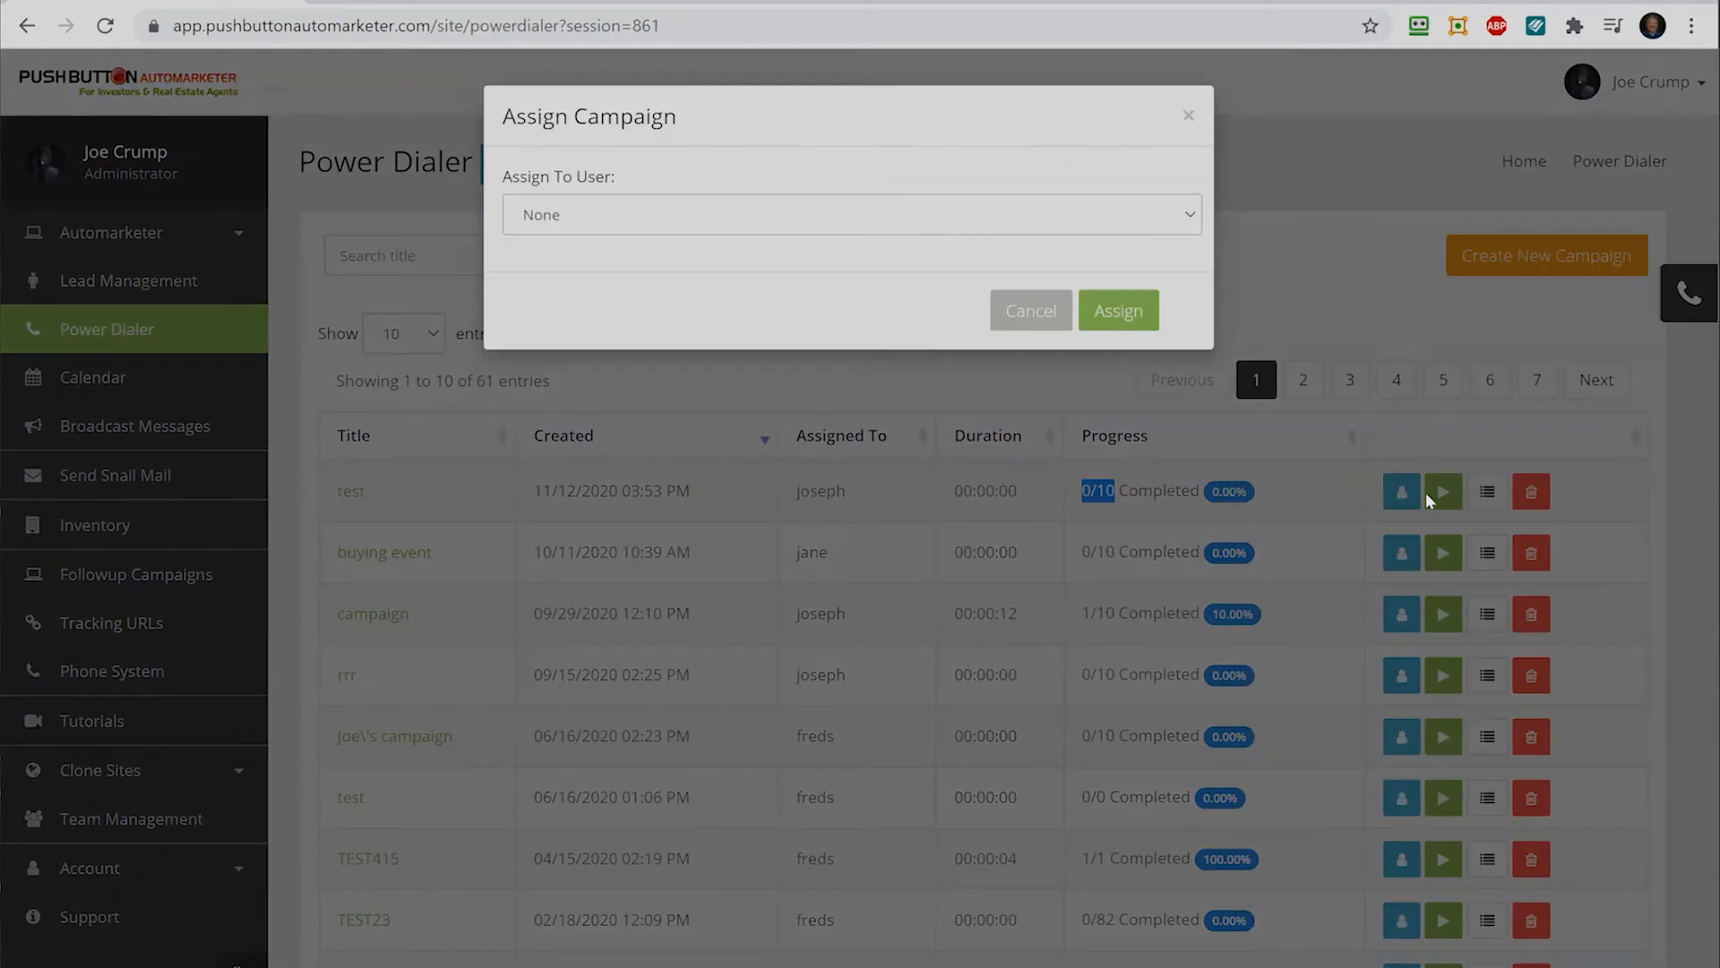
click(679, 226)
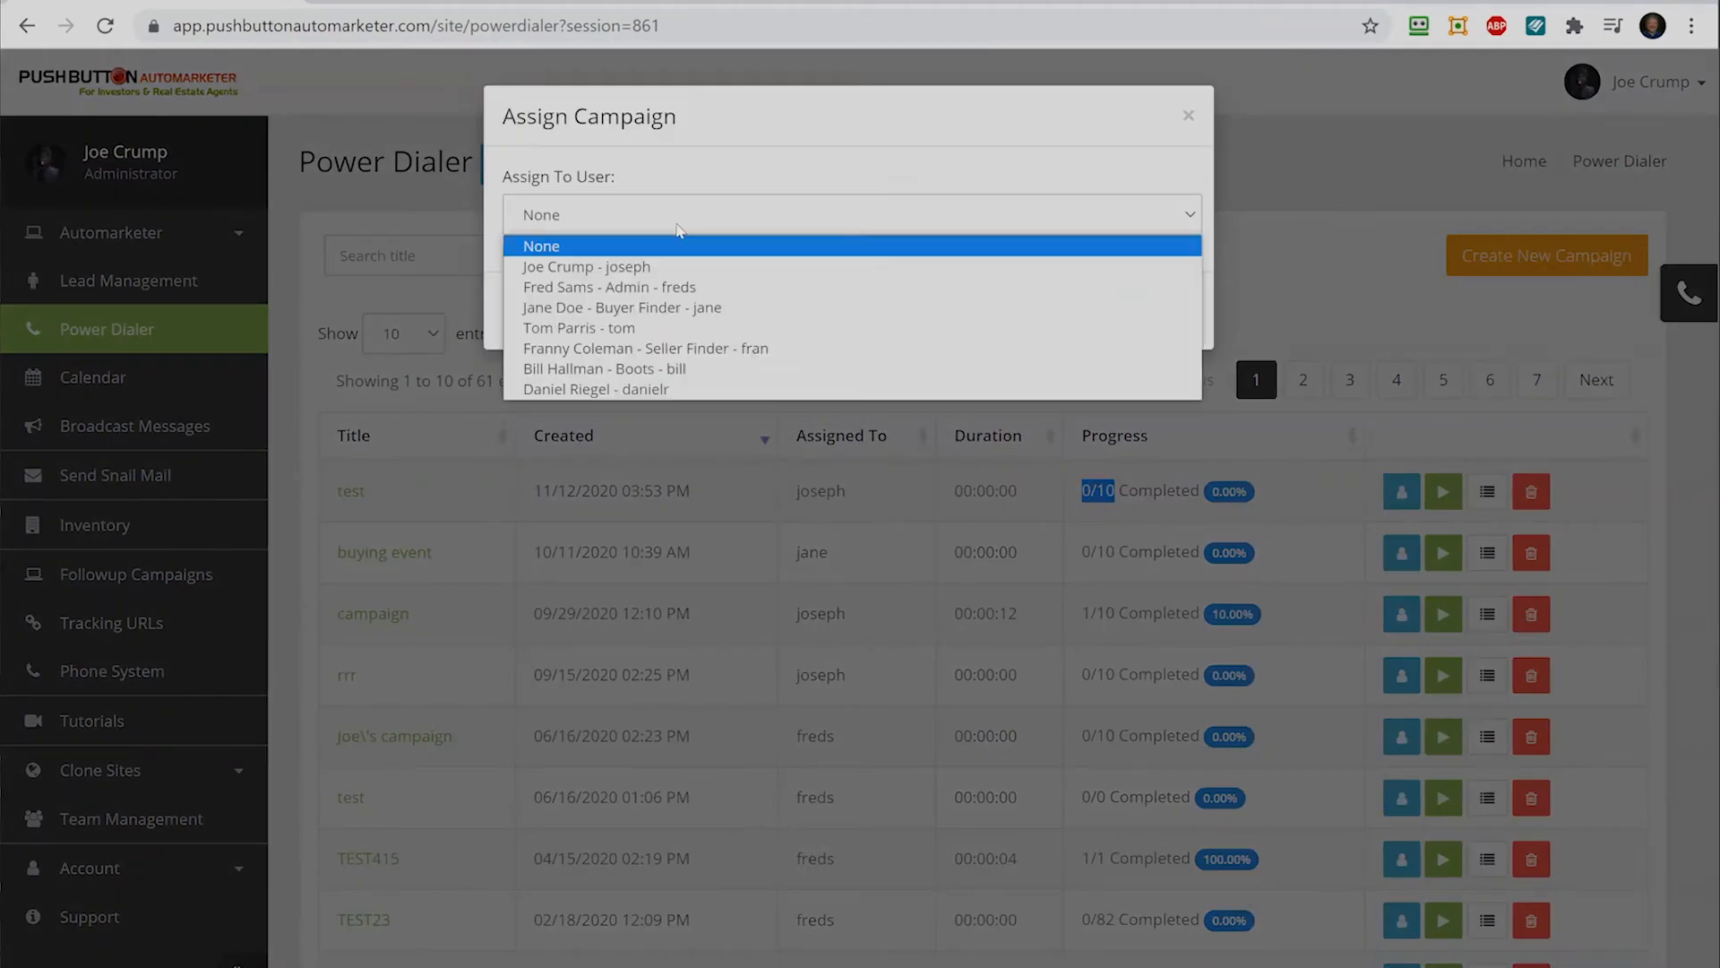
click(667, 286)
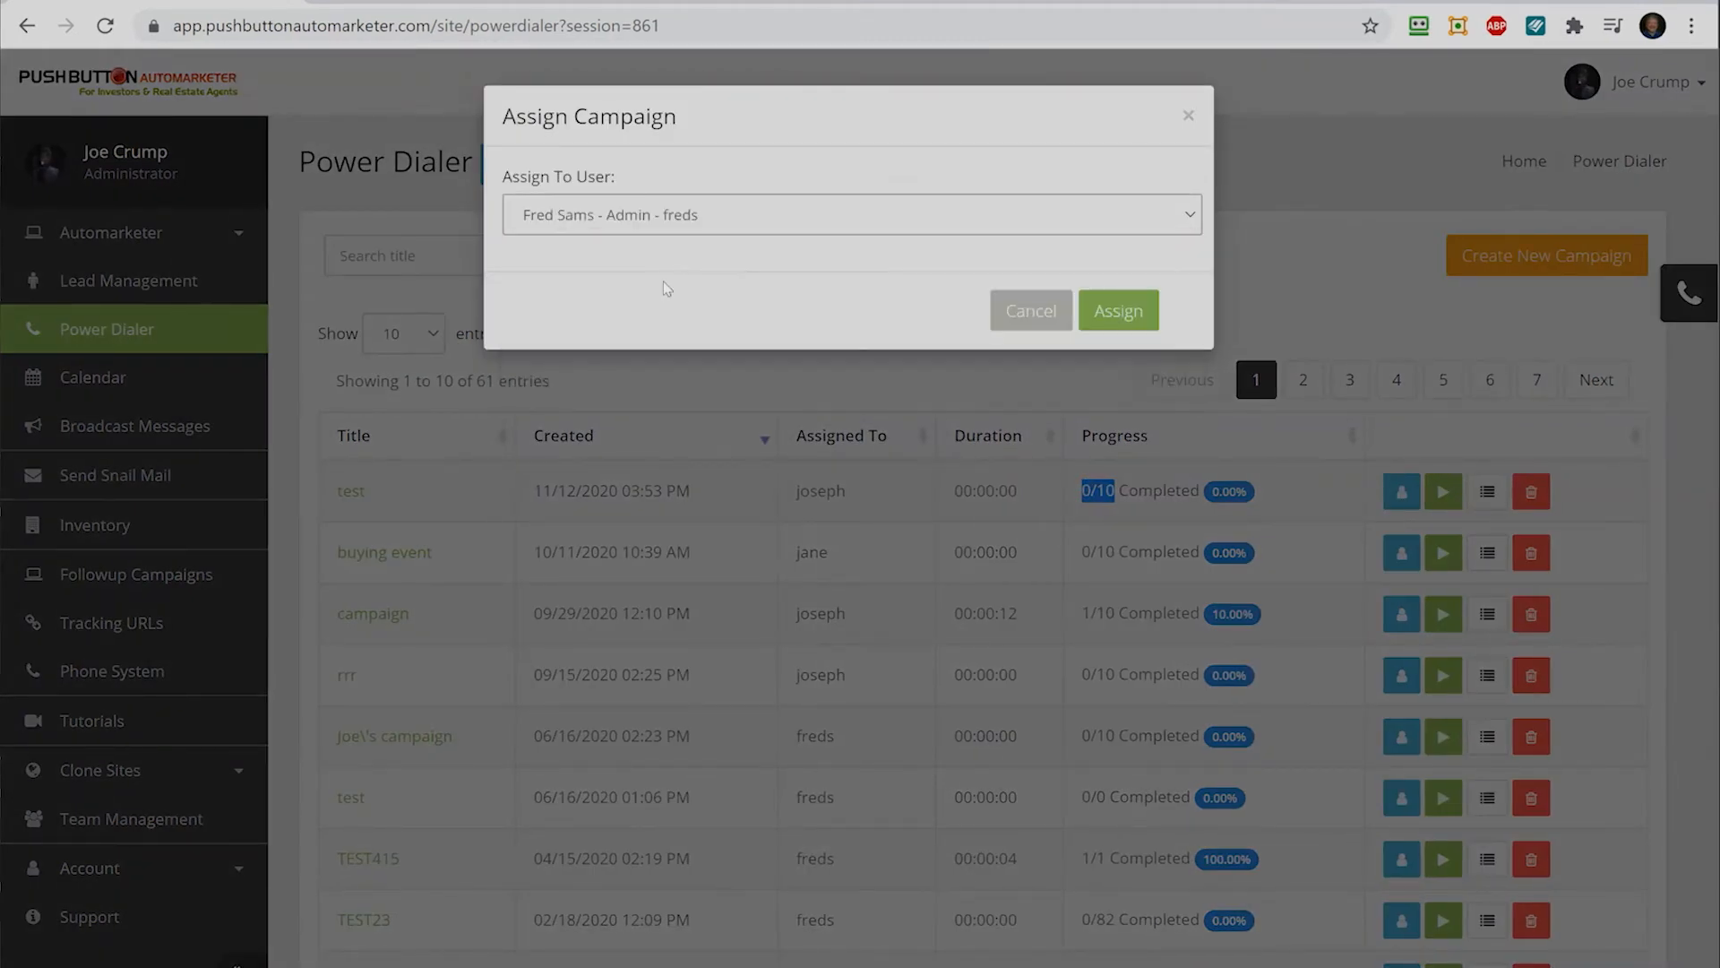
click(1119, 310)
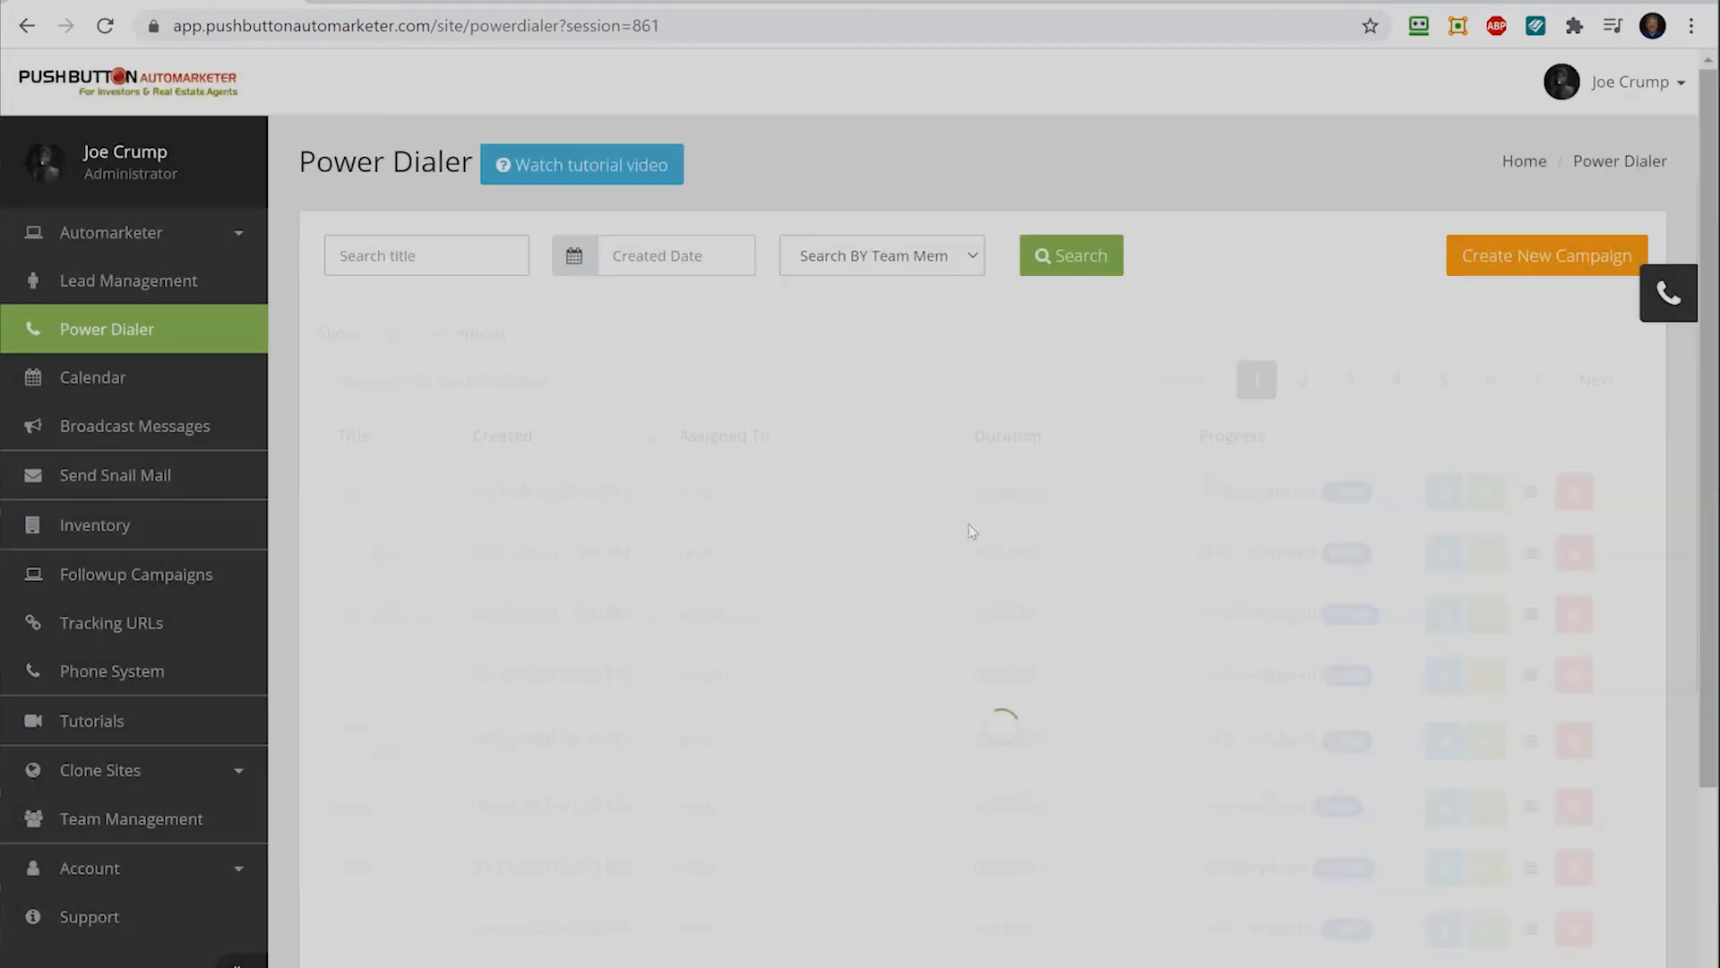
drag(685, 490, 743, 488)
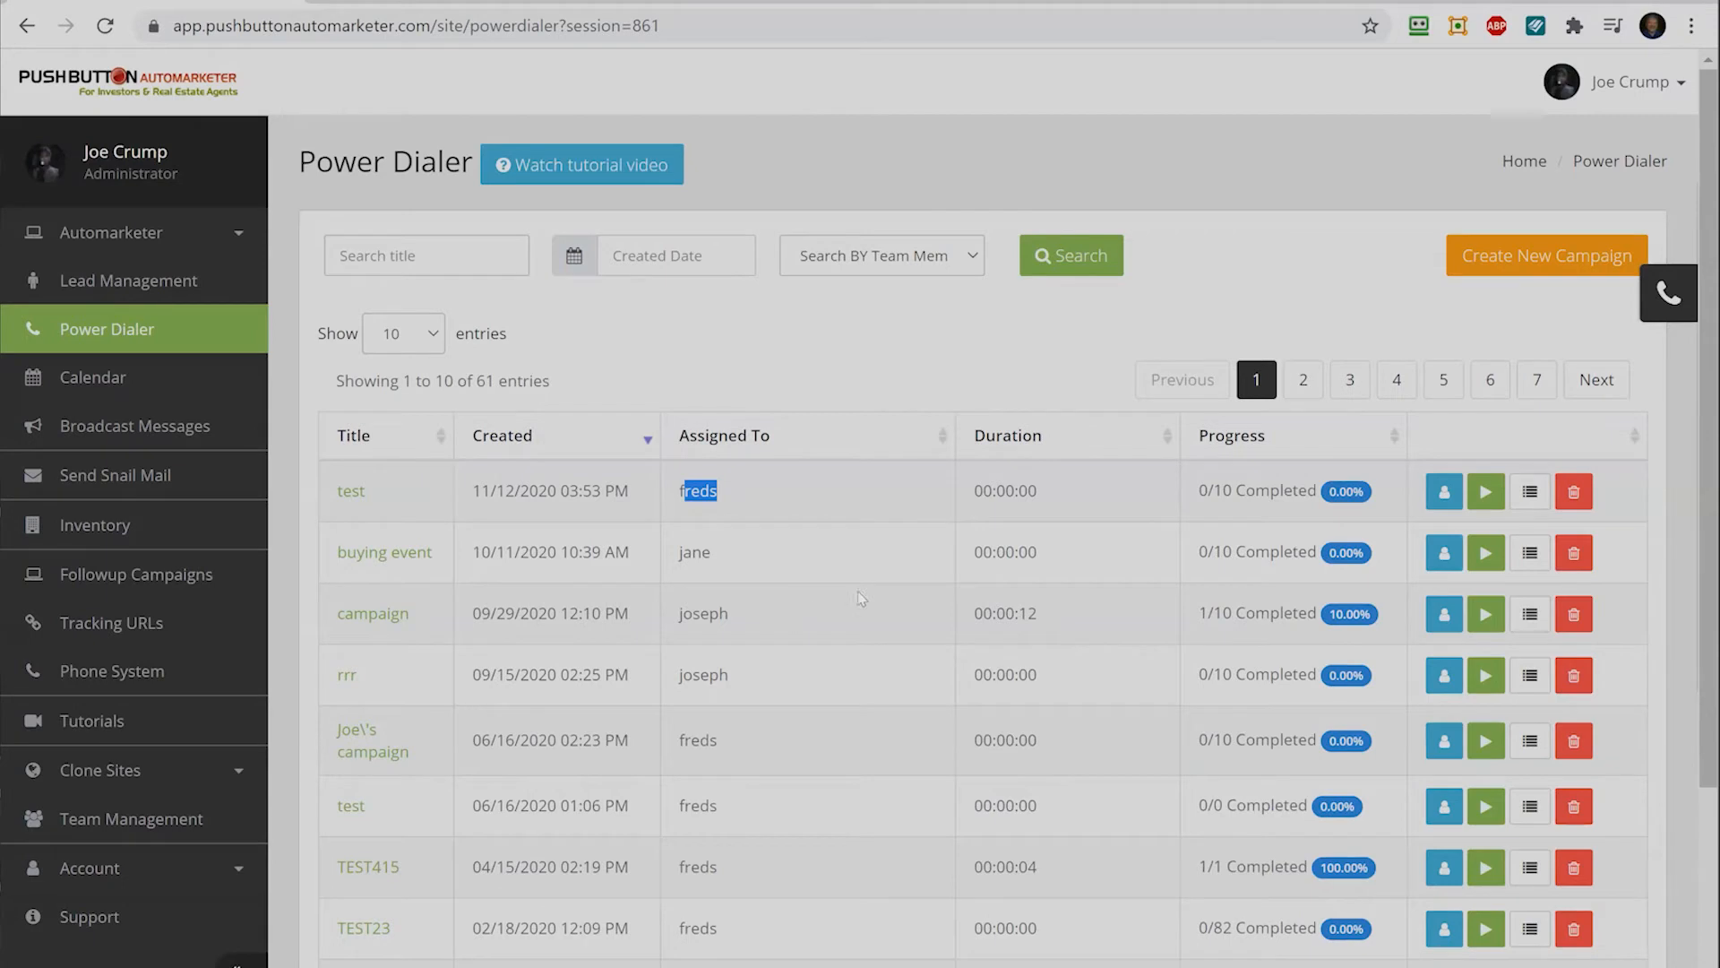
- Start the dialing session of the newest "test" campaign and show the next lead's details, including the last received message
click(1486, 492)
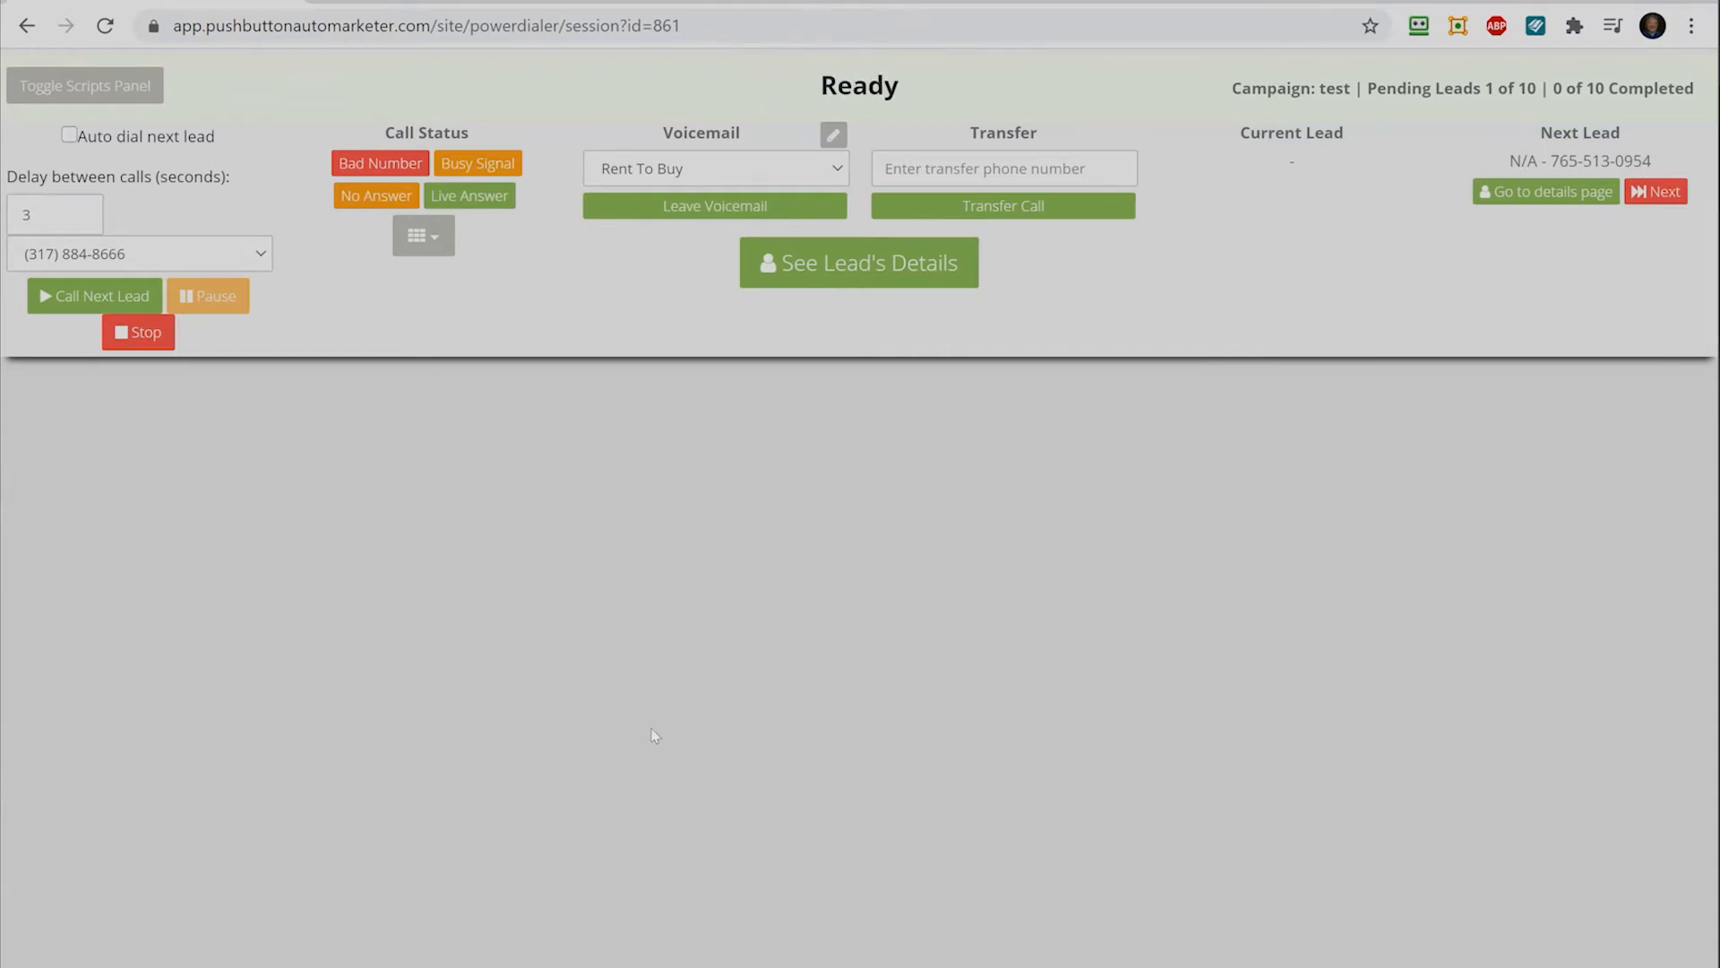
click(821, 267)
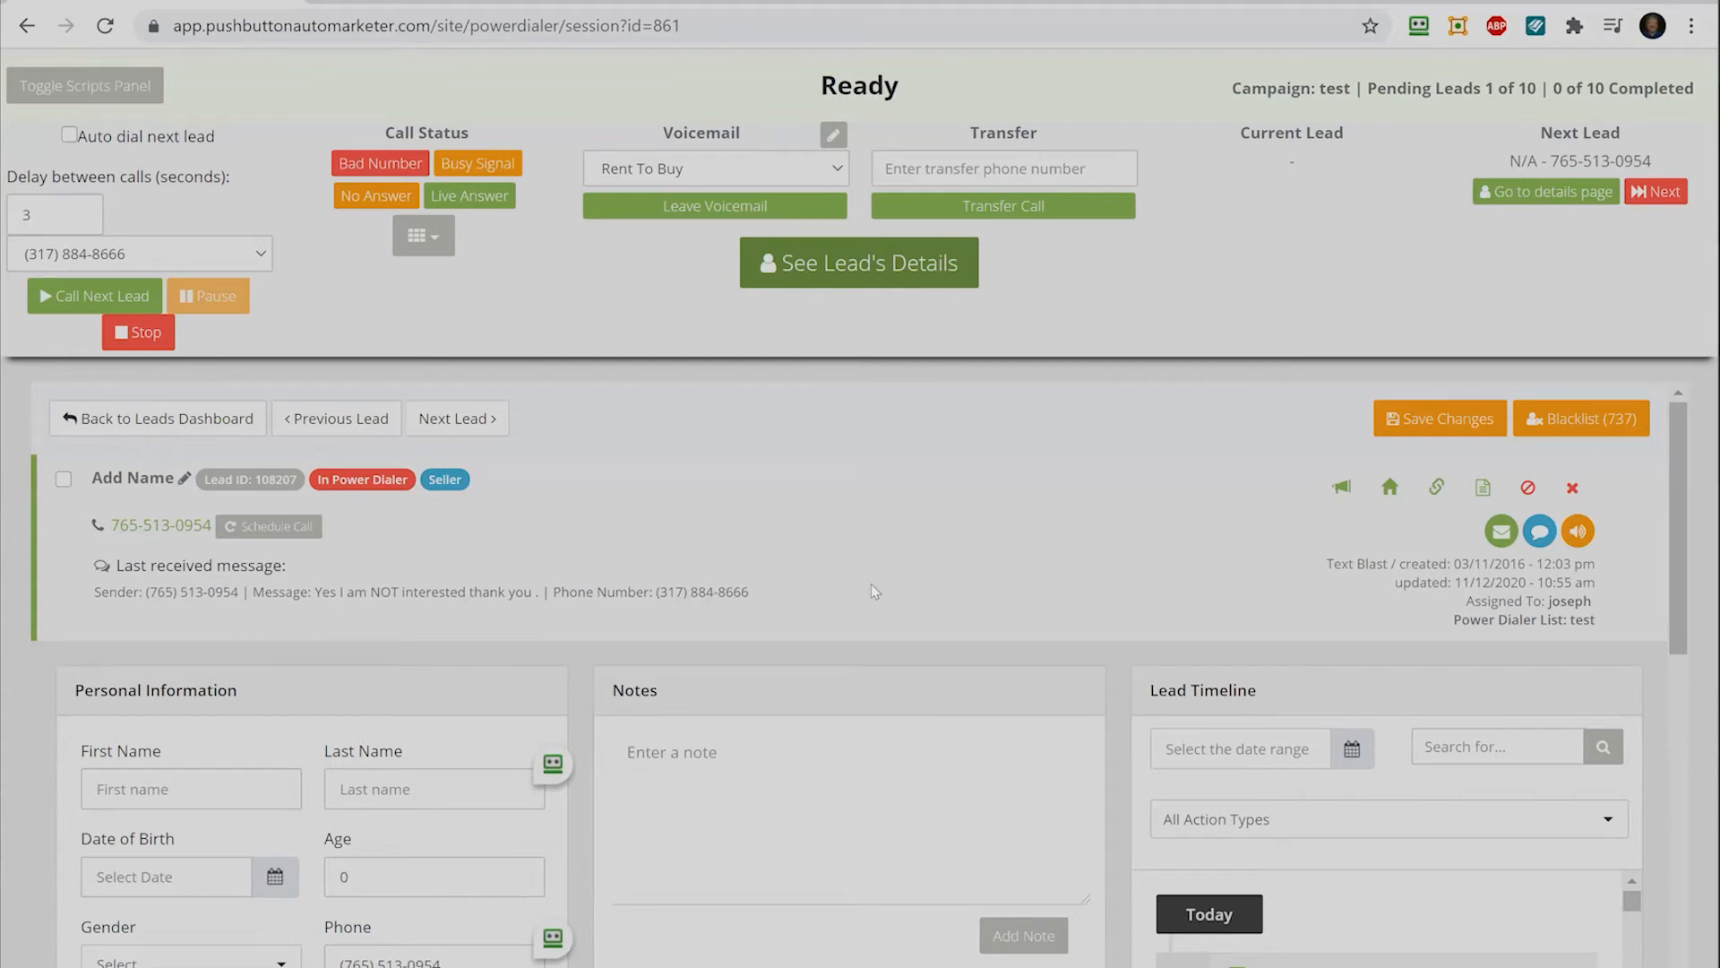
drag(278, 594, 570, 594)
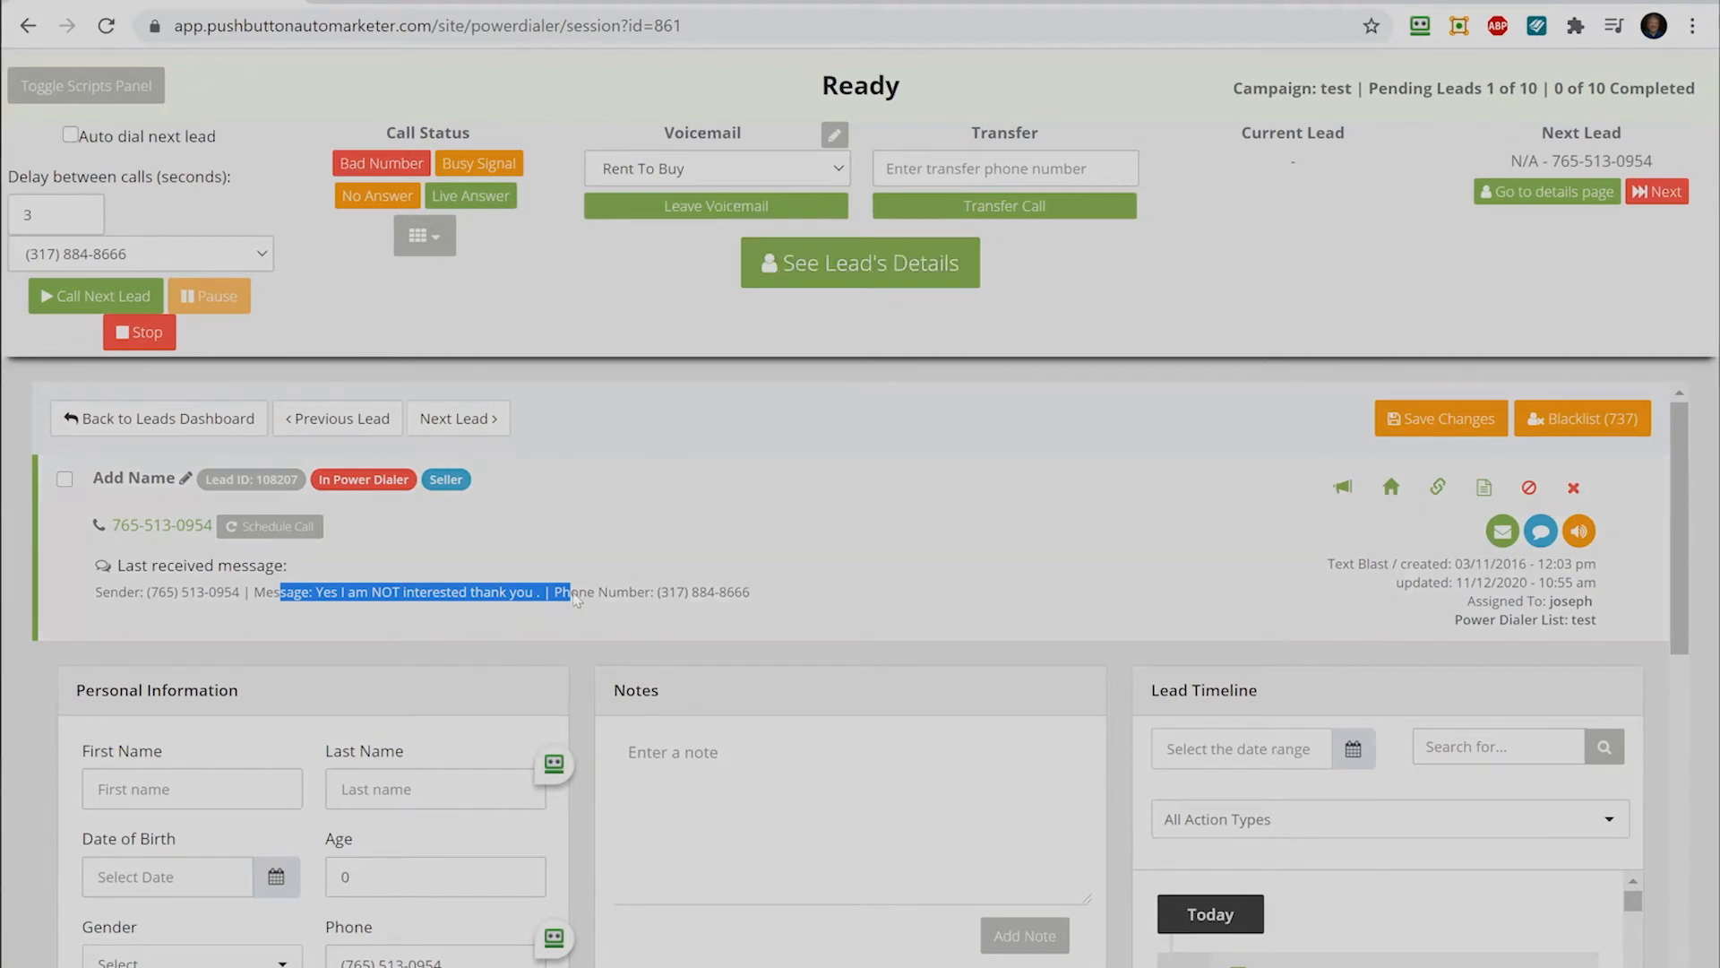
scroll(944, 805, down, 8)
scroll(879, 840, up, 8)
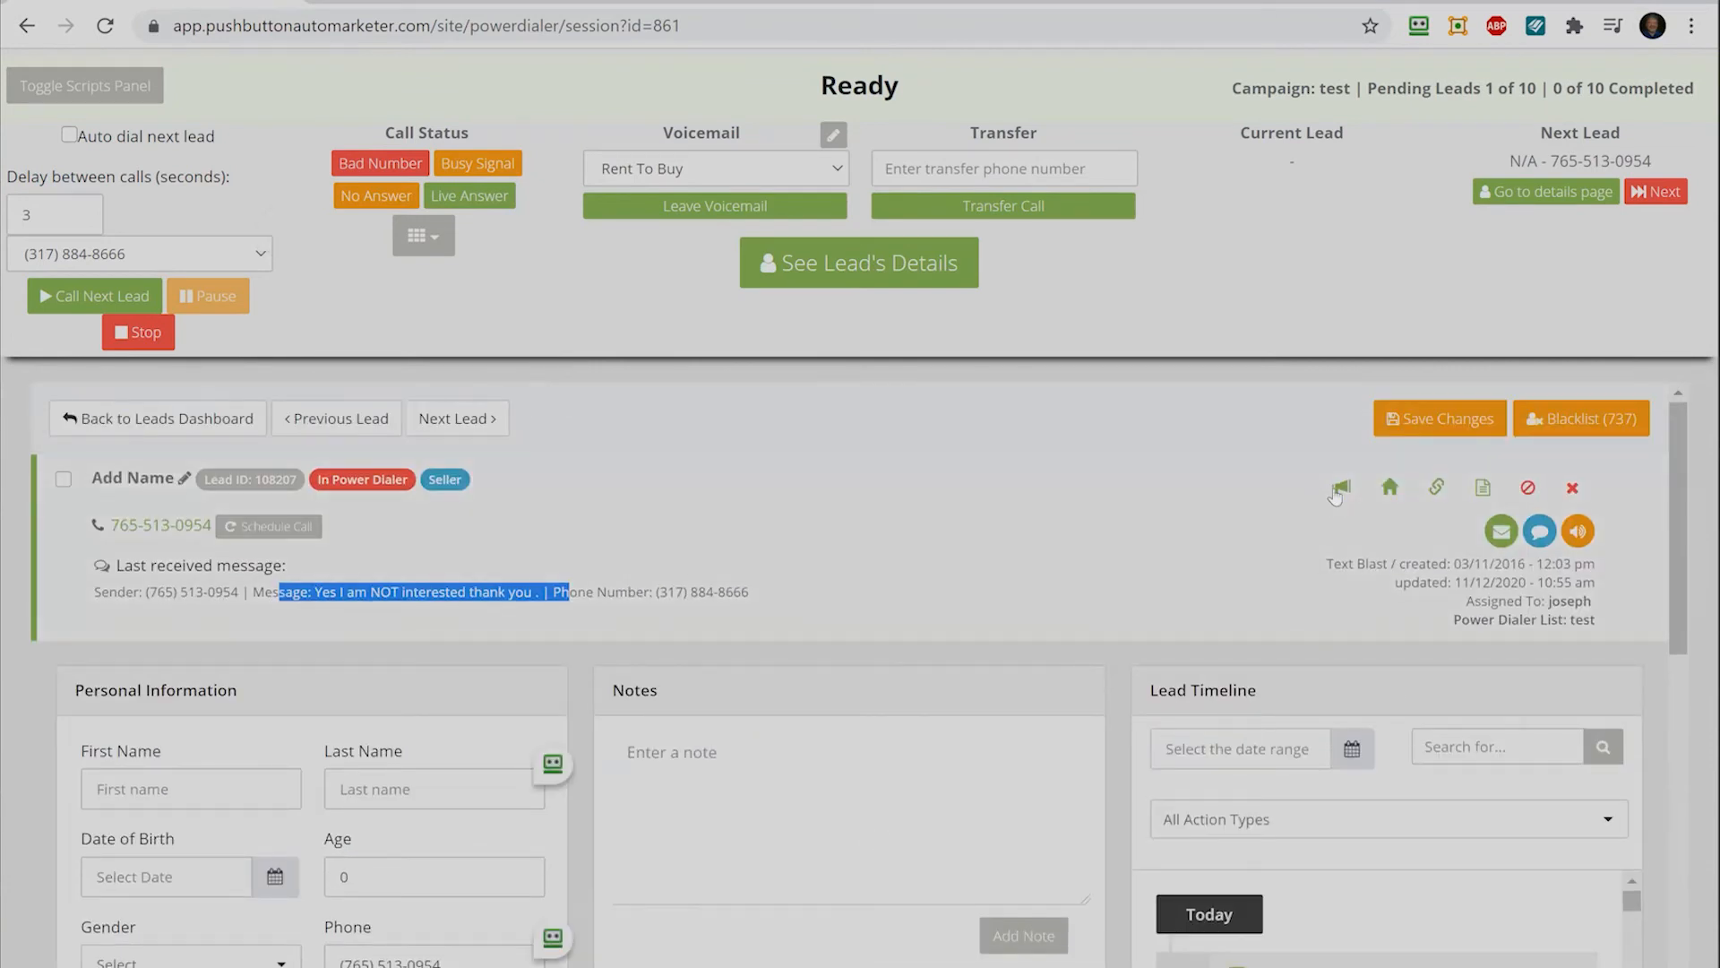
- Examine the lead's follow-up campaign assignment and the properties available to link to it, leaving the property unselected
click(1336, 492)
click(1389, 496)
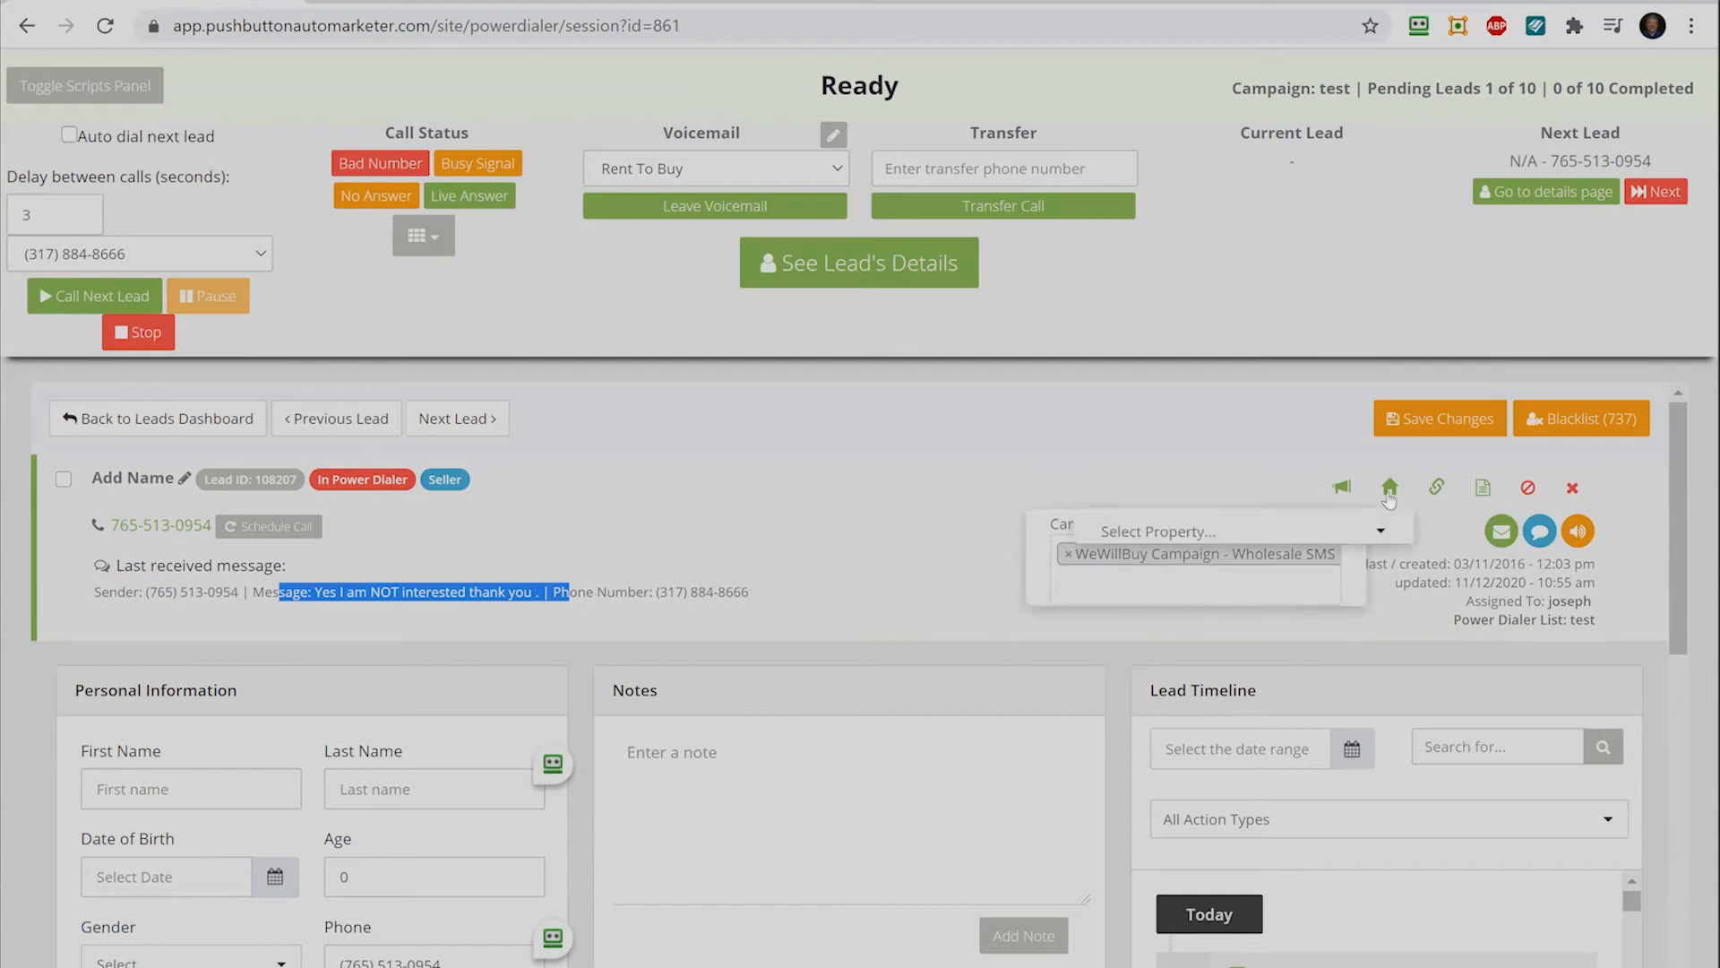
click(1326, 537)
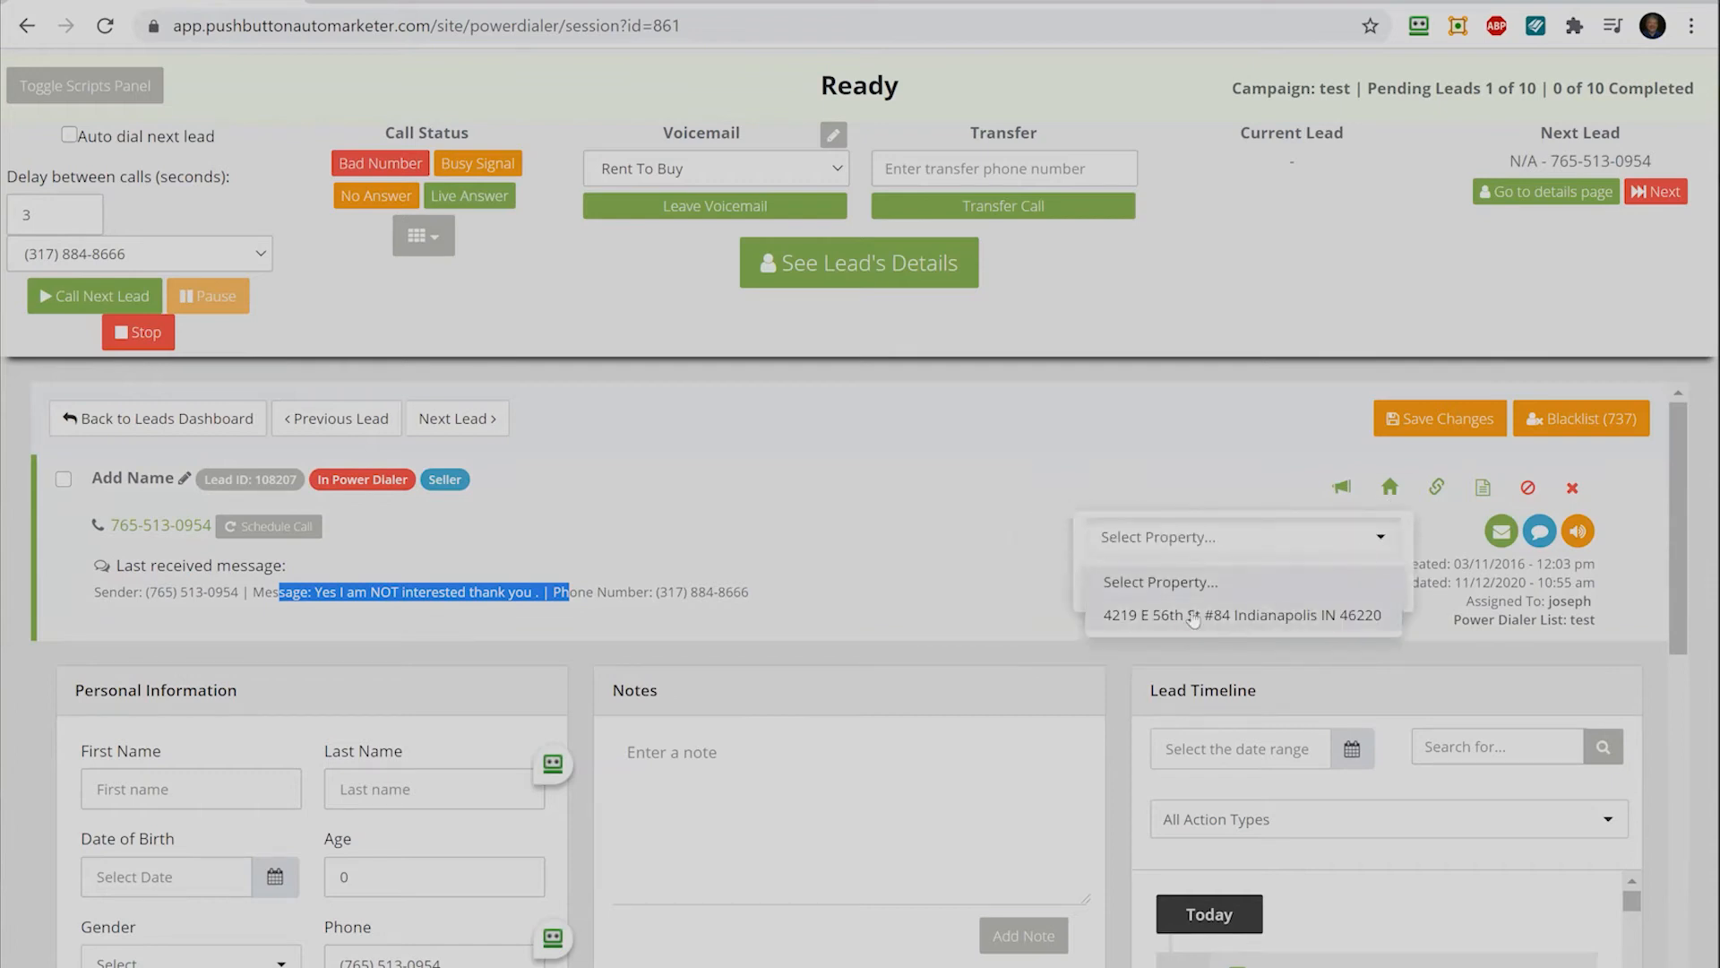
click(1230, 465)
click(1429, 491)
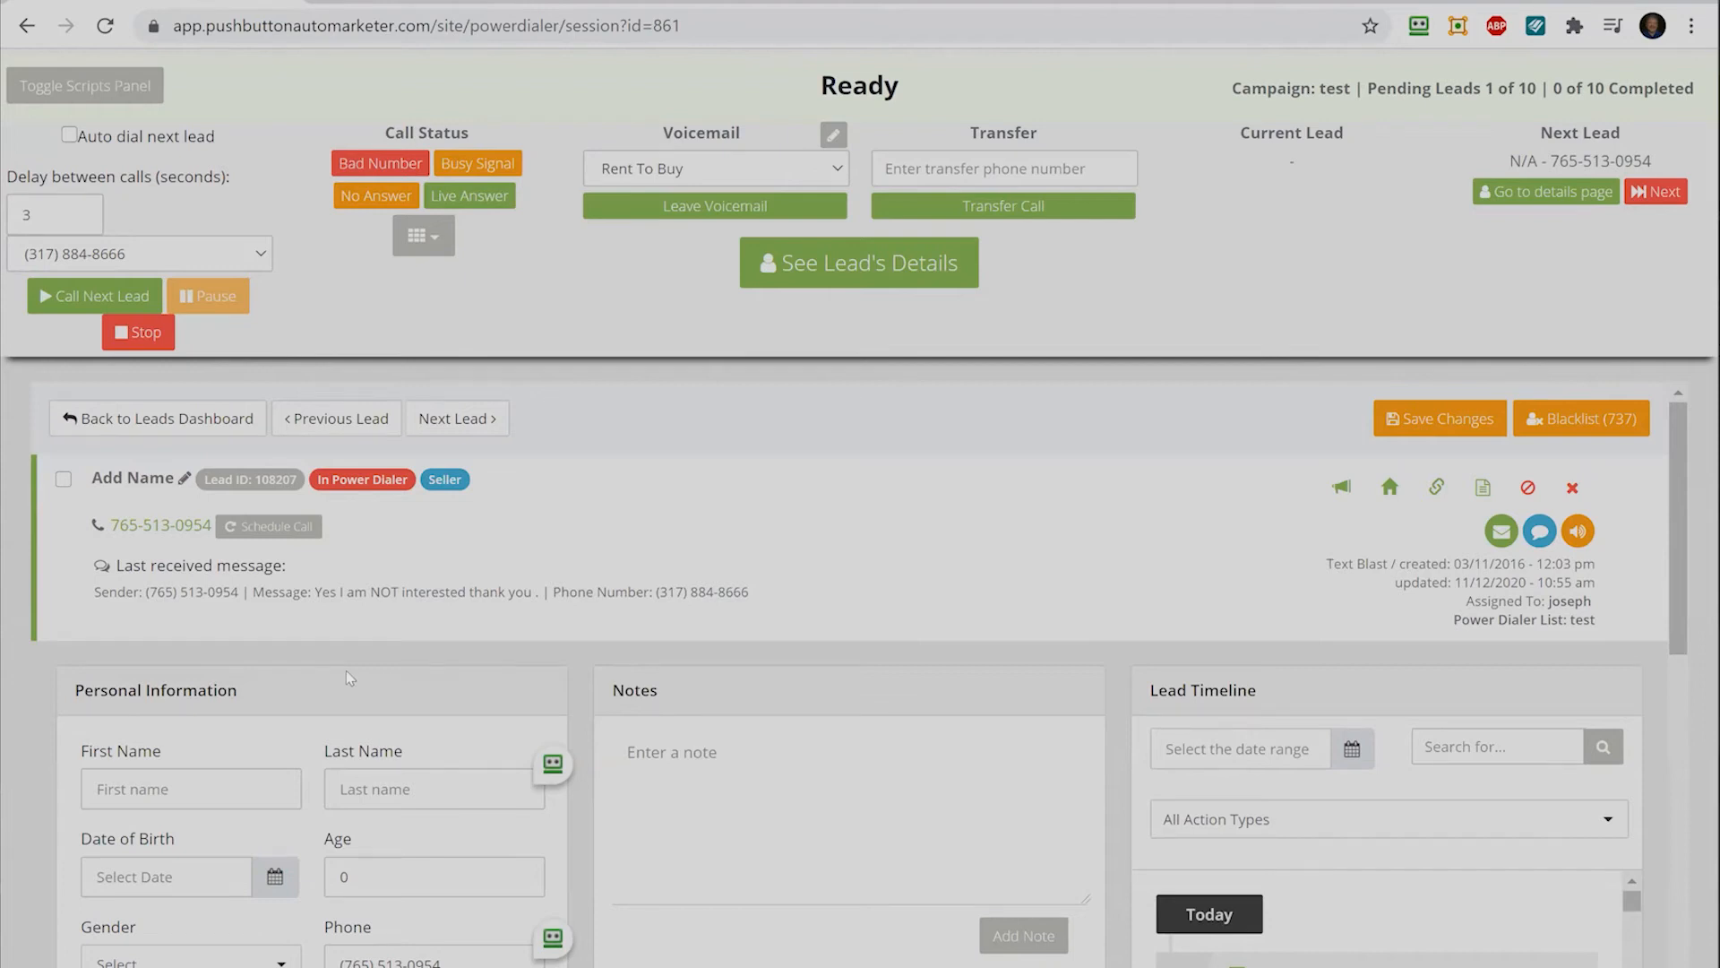
click(1389, 488)
click(1259, 547)
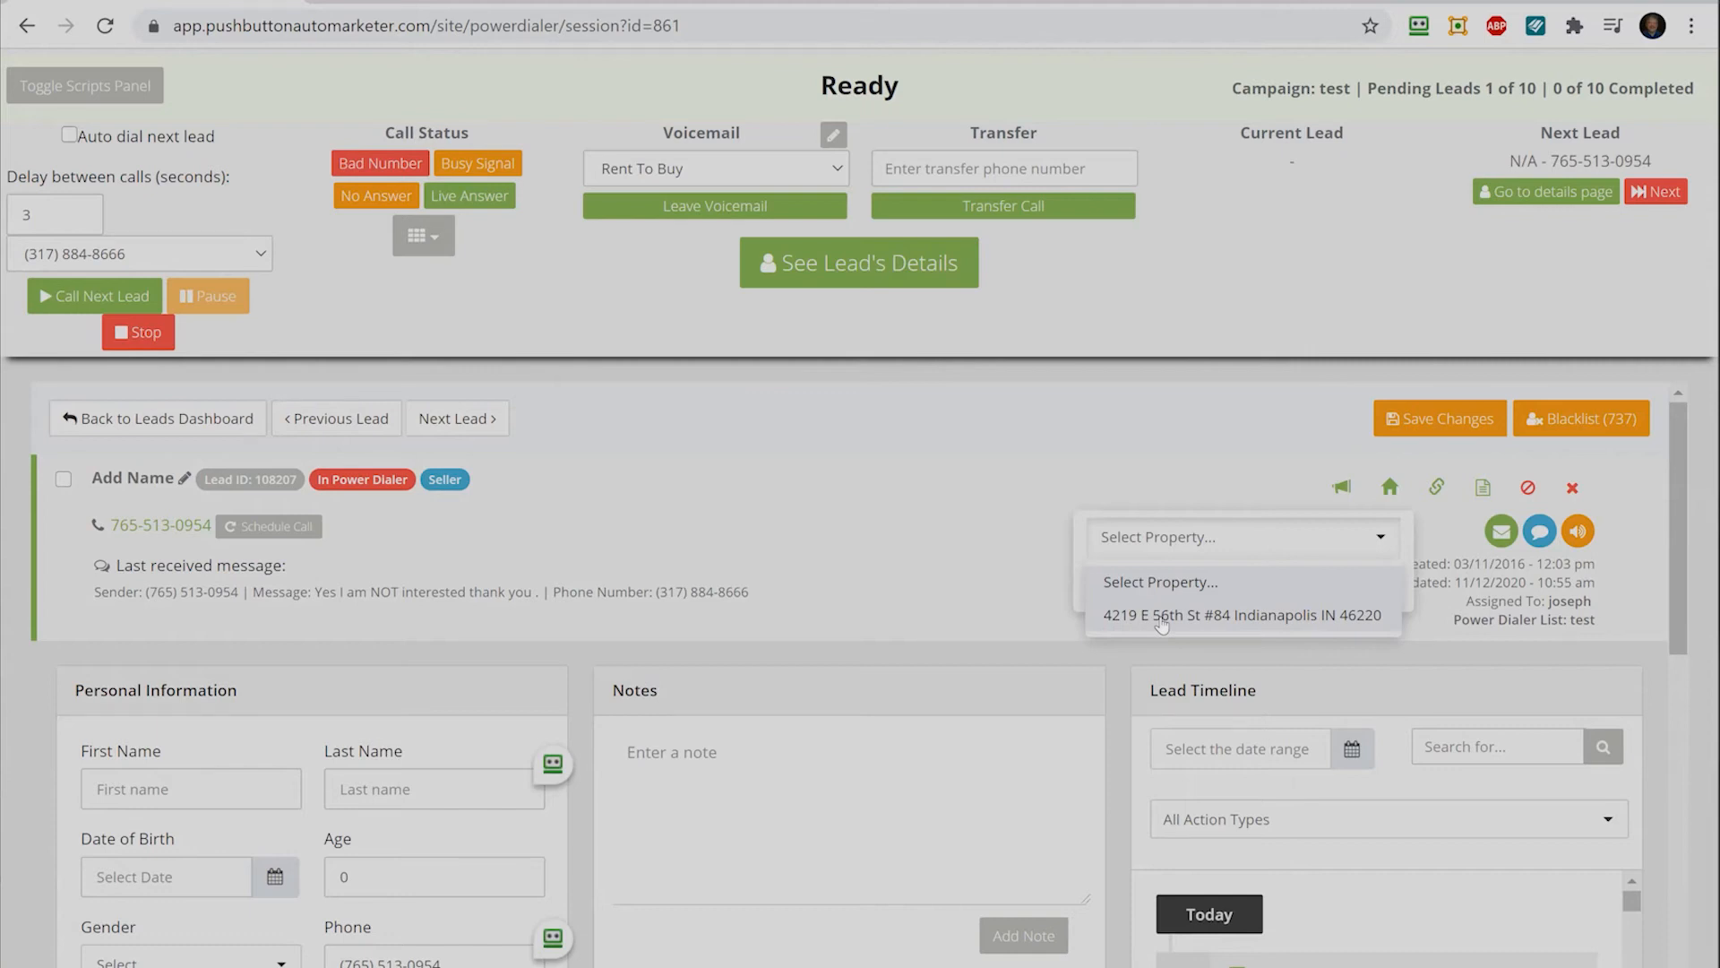
click(922, 592)
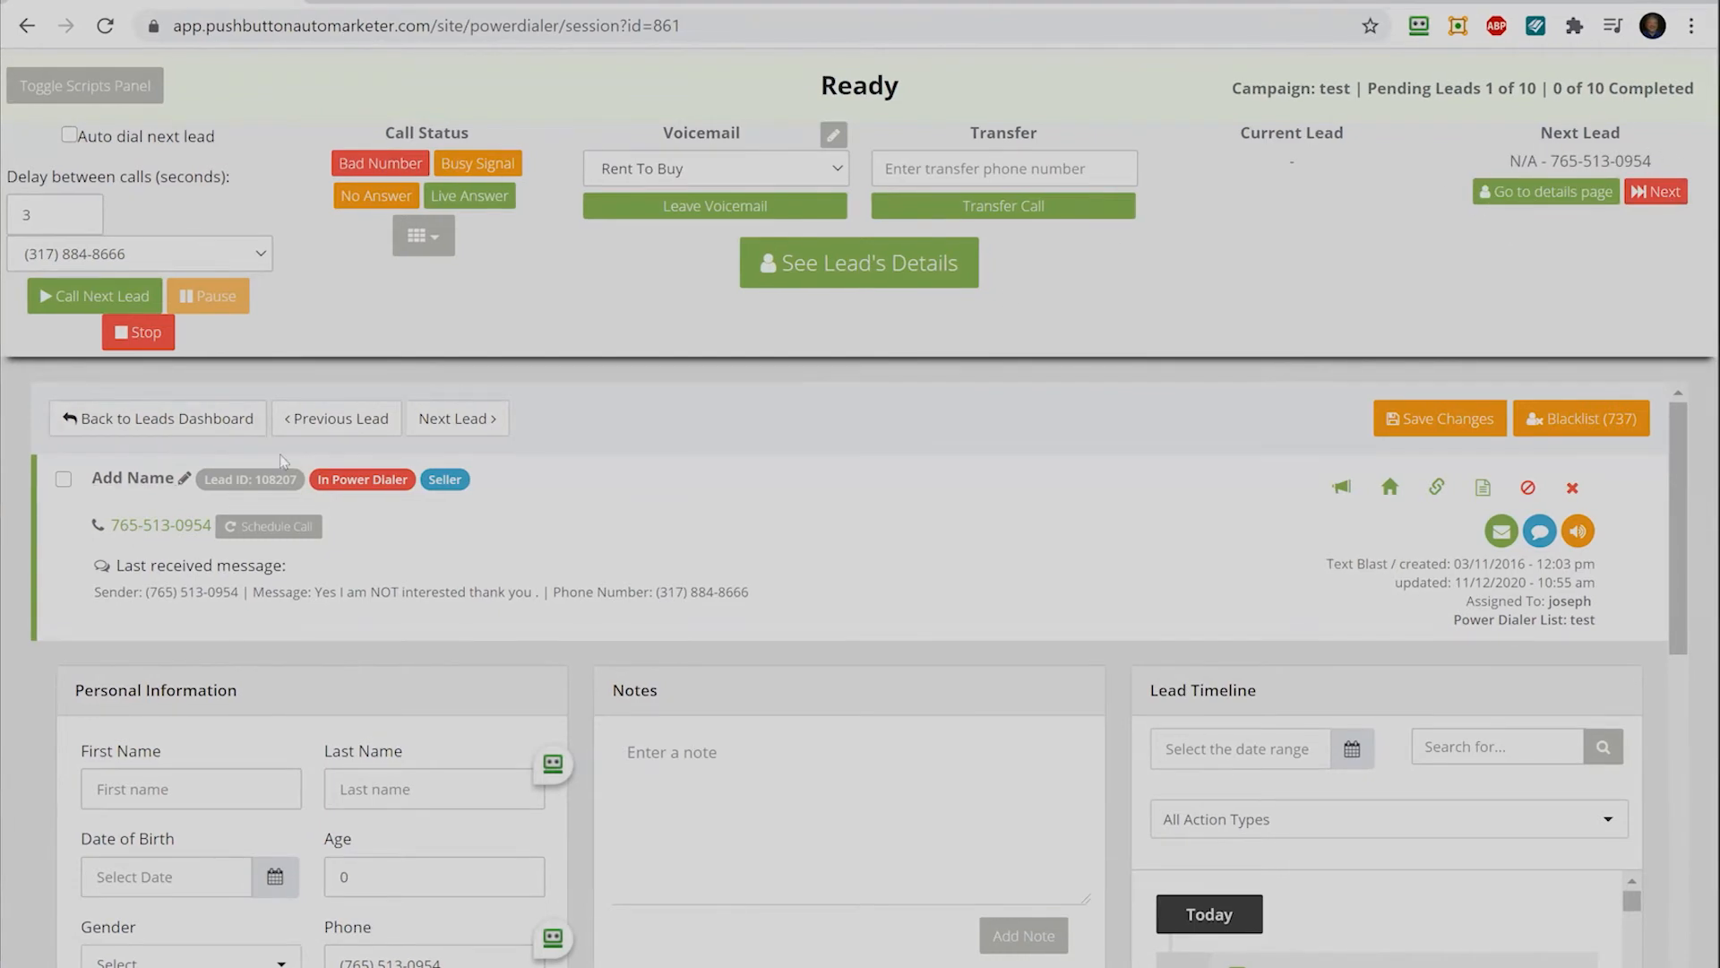
- Advance the dialing session to make the first pending lead current, show its details, and check the available caller numbers without changing the selection
click(1656, 193)
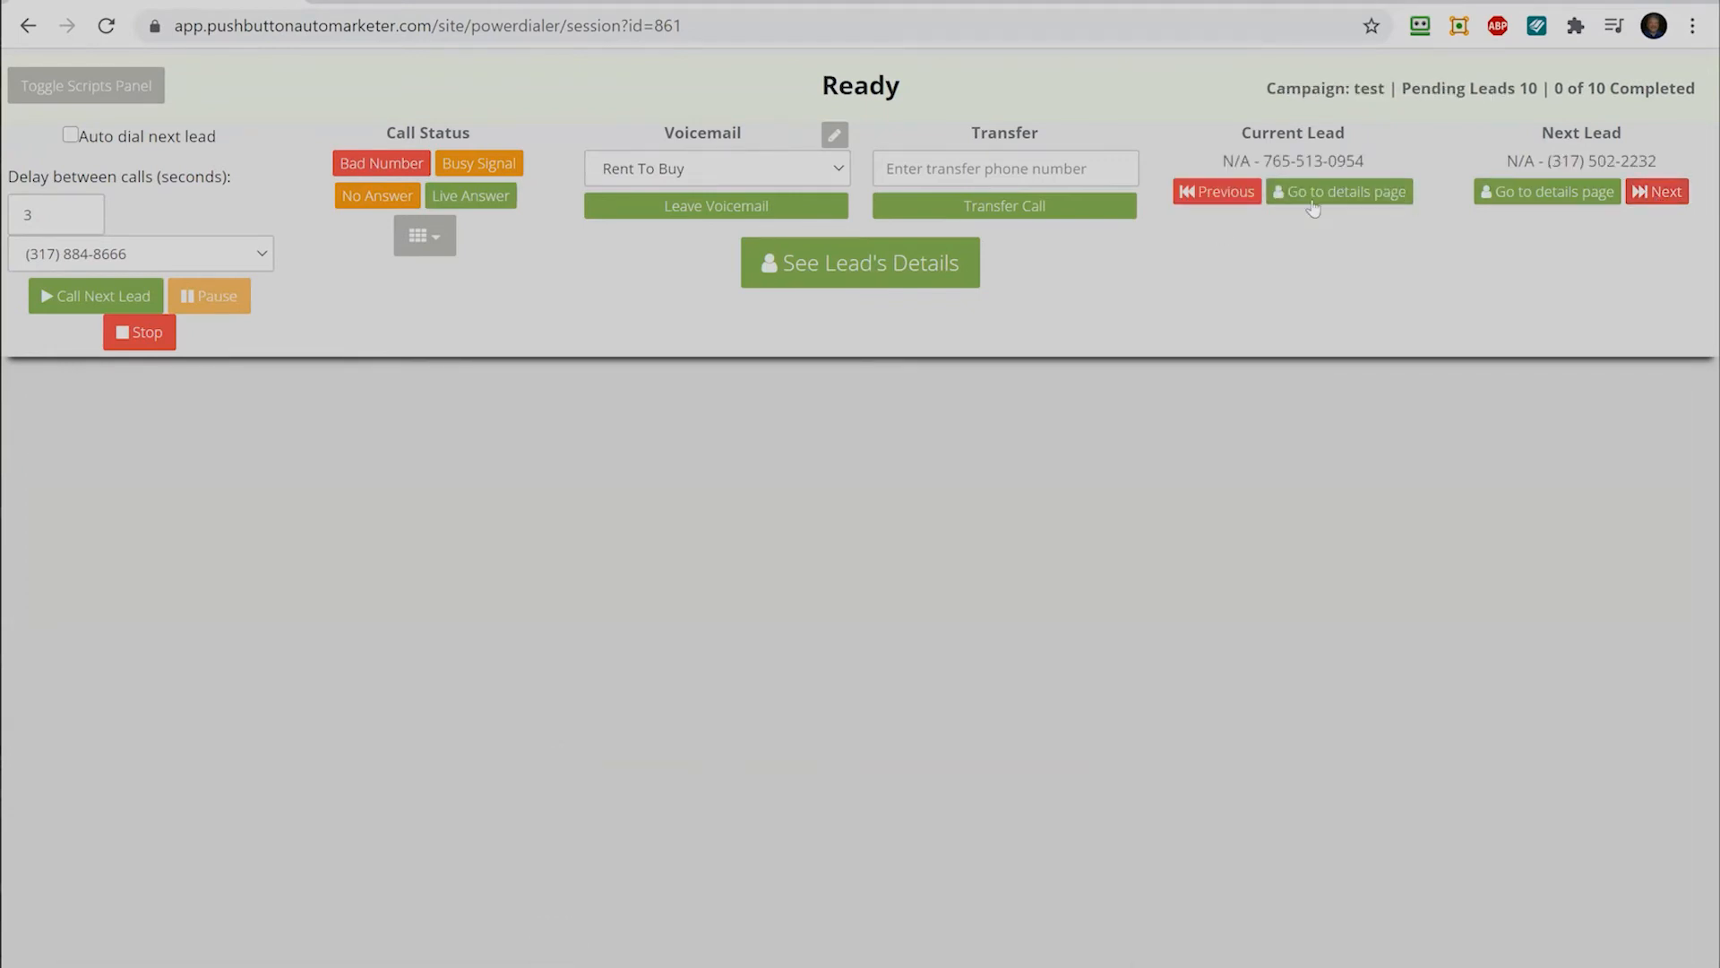
click(1341, 193)
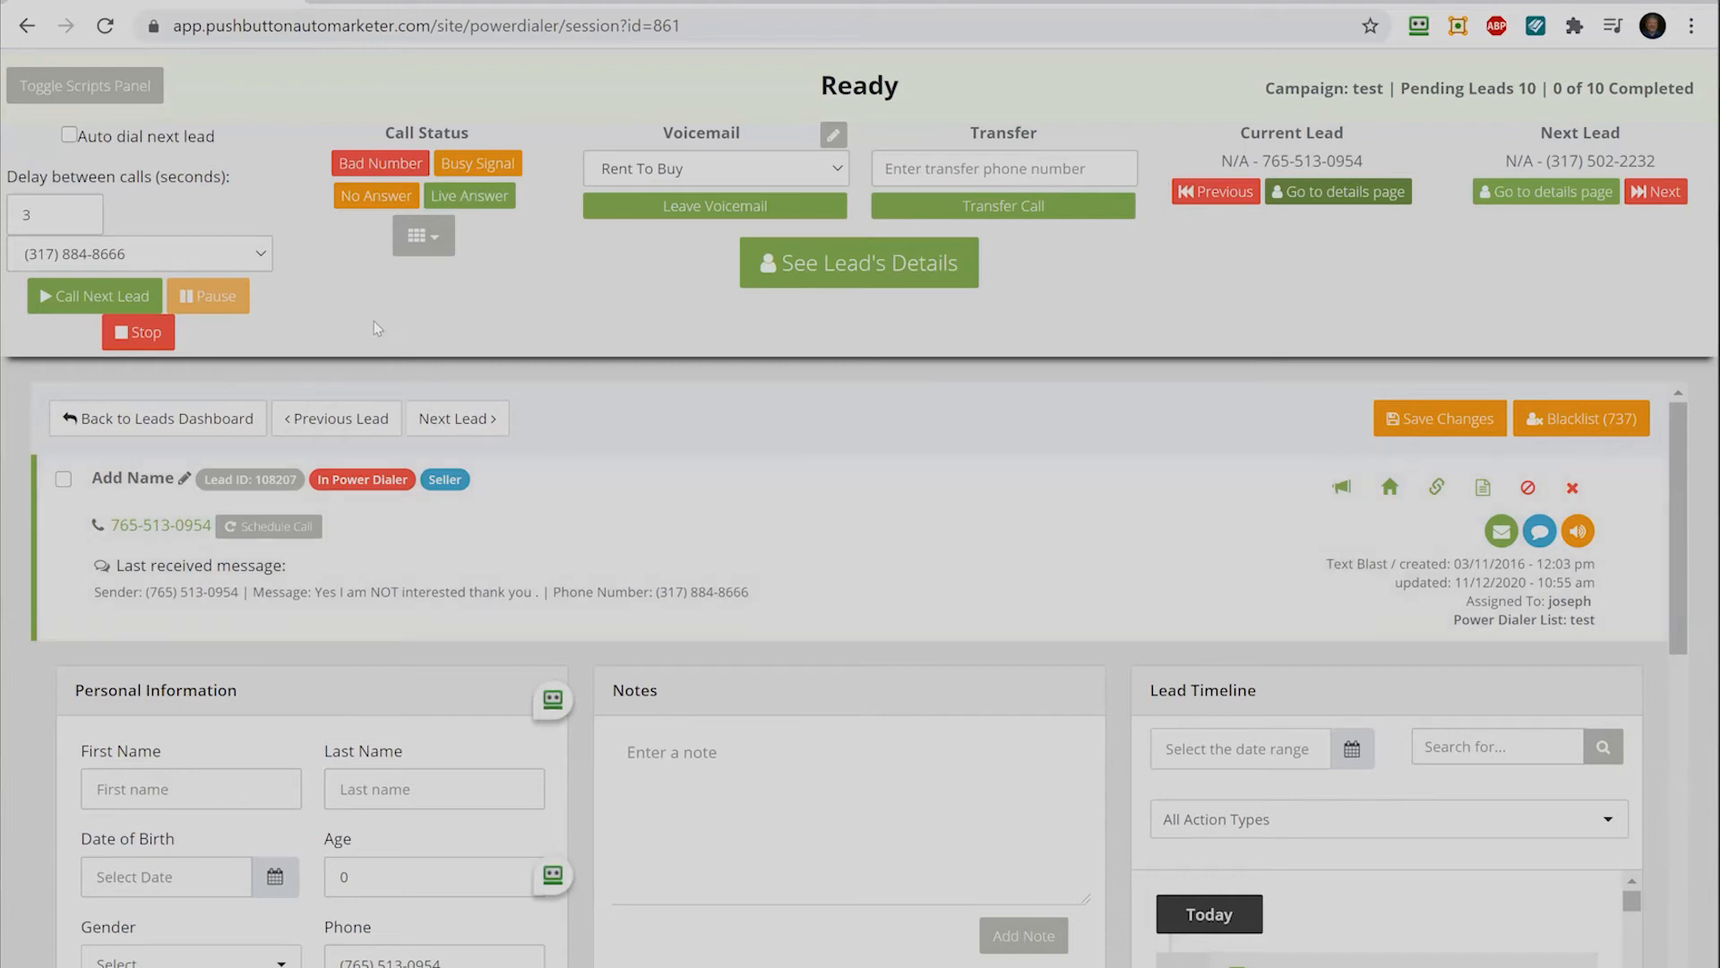
click(264, 257)
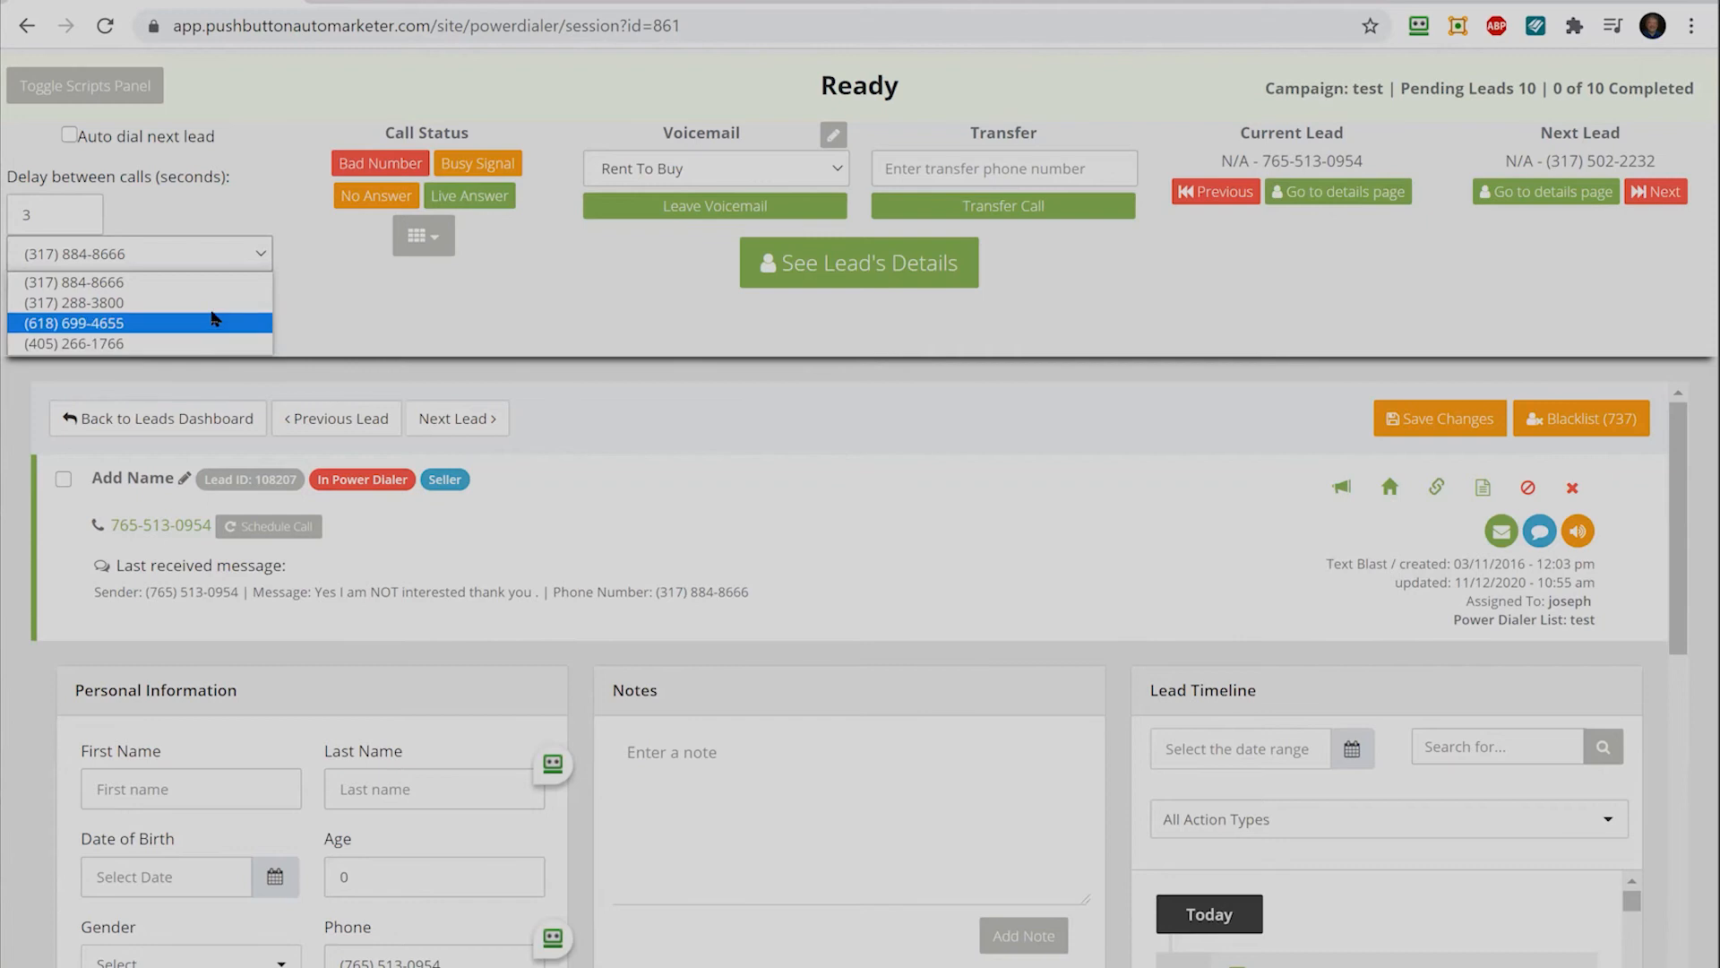
click(350, 295)
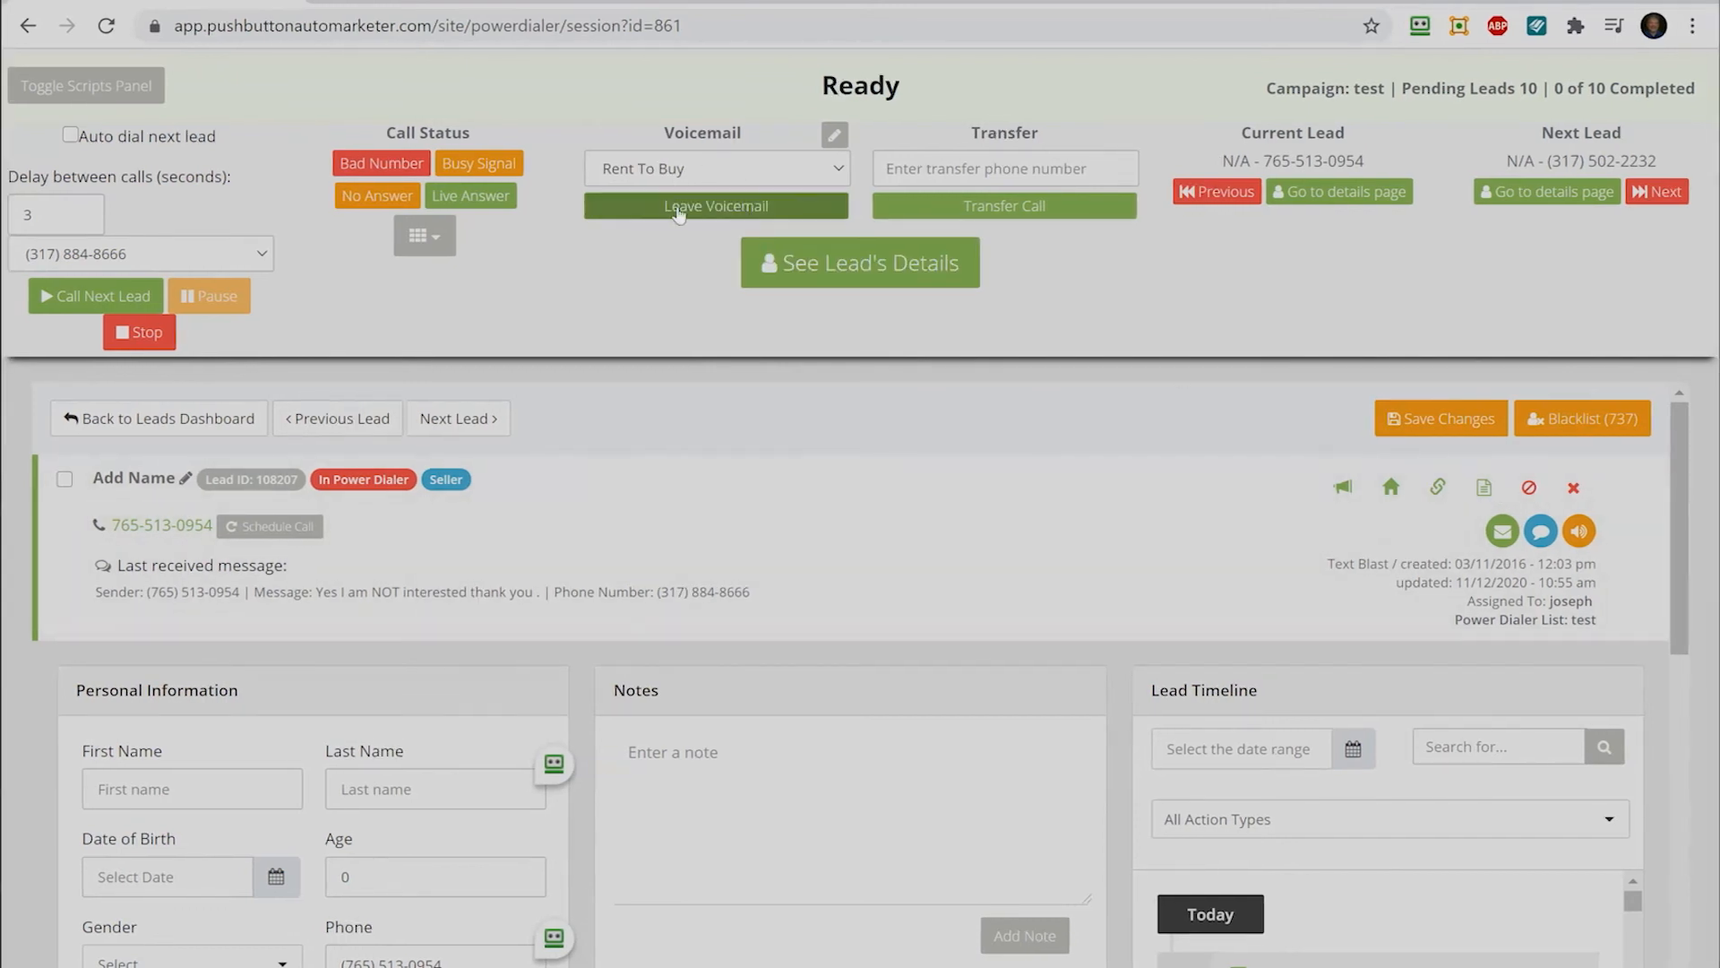
- Review the saved voicemail choices and the voicemail management options, leaving them unchanged, and focus the transfer phone number field
click(848, 175)
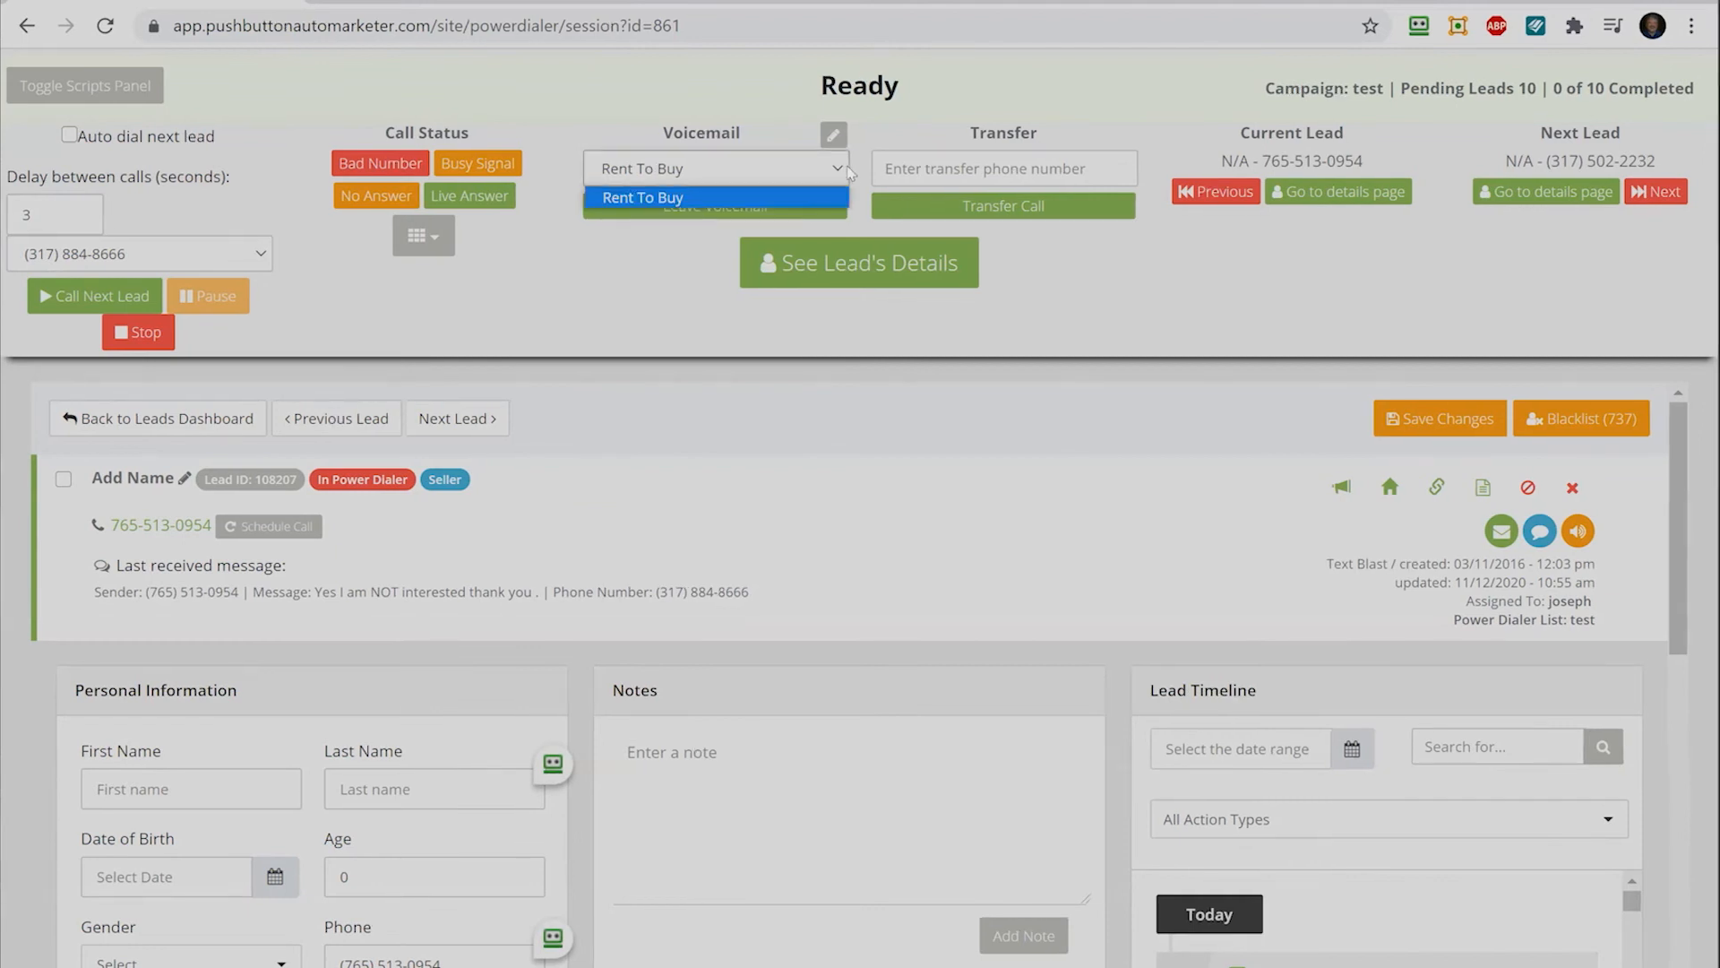
click(834, 136)
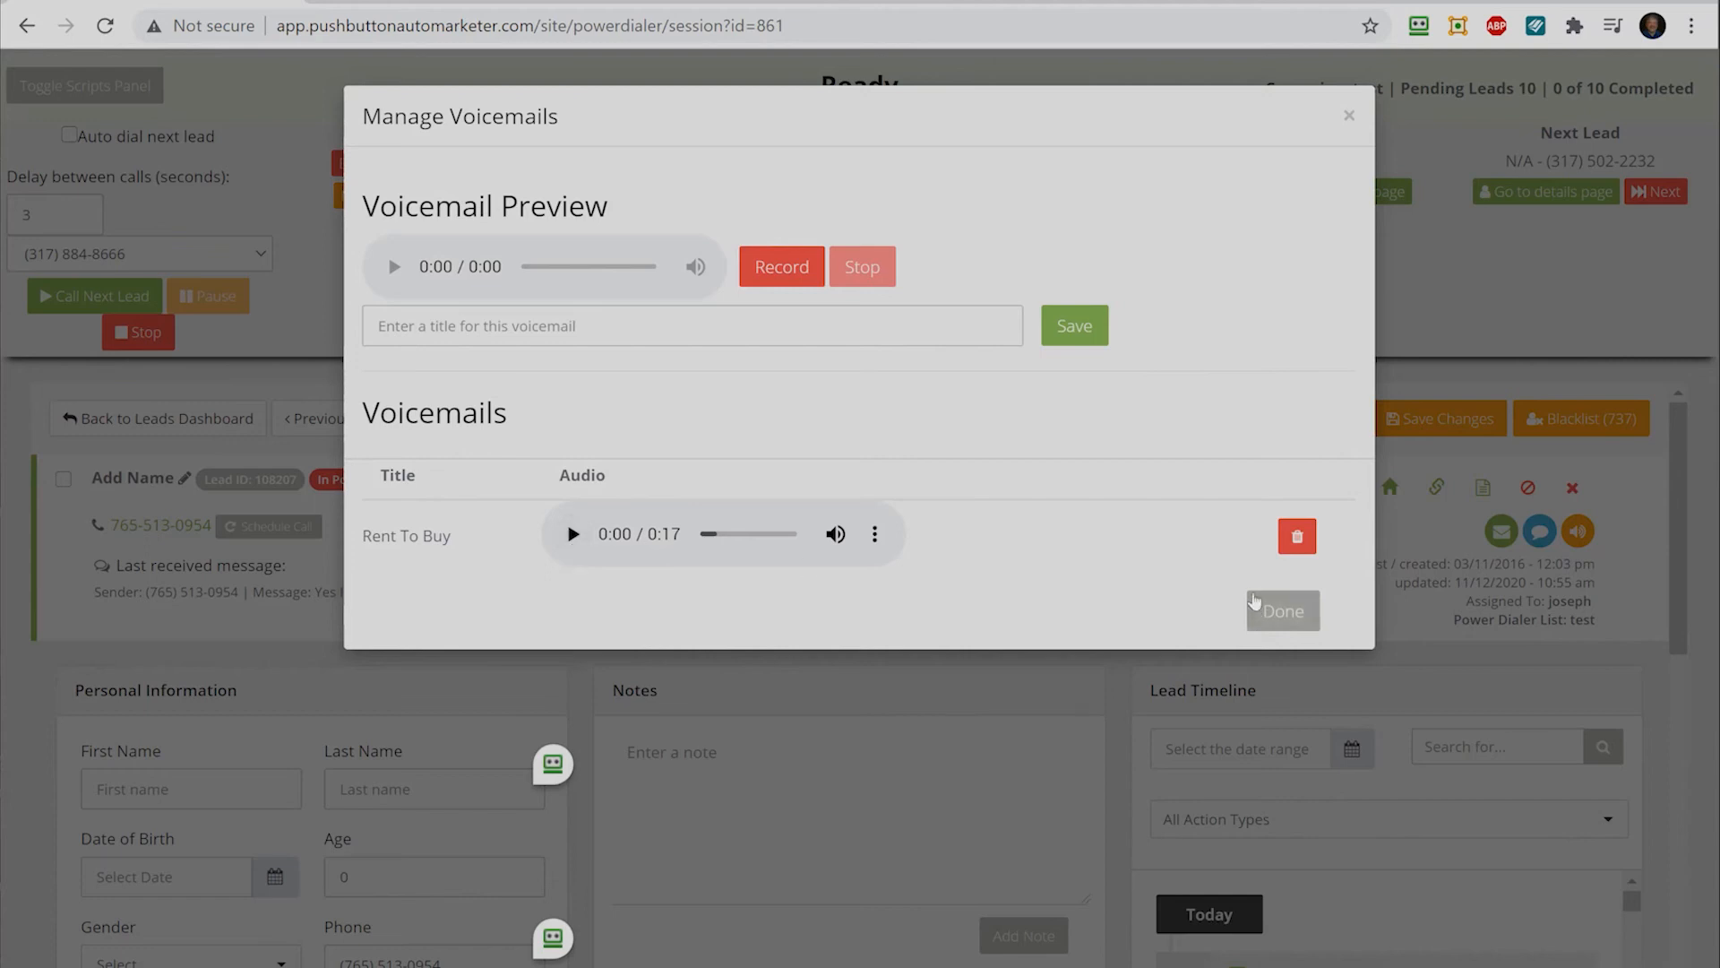
click(1349, 115)
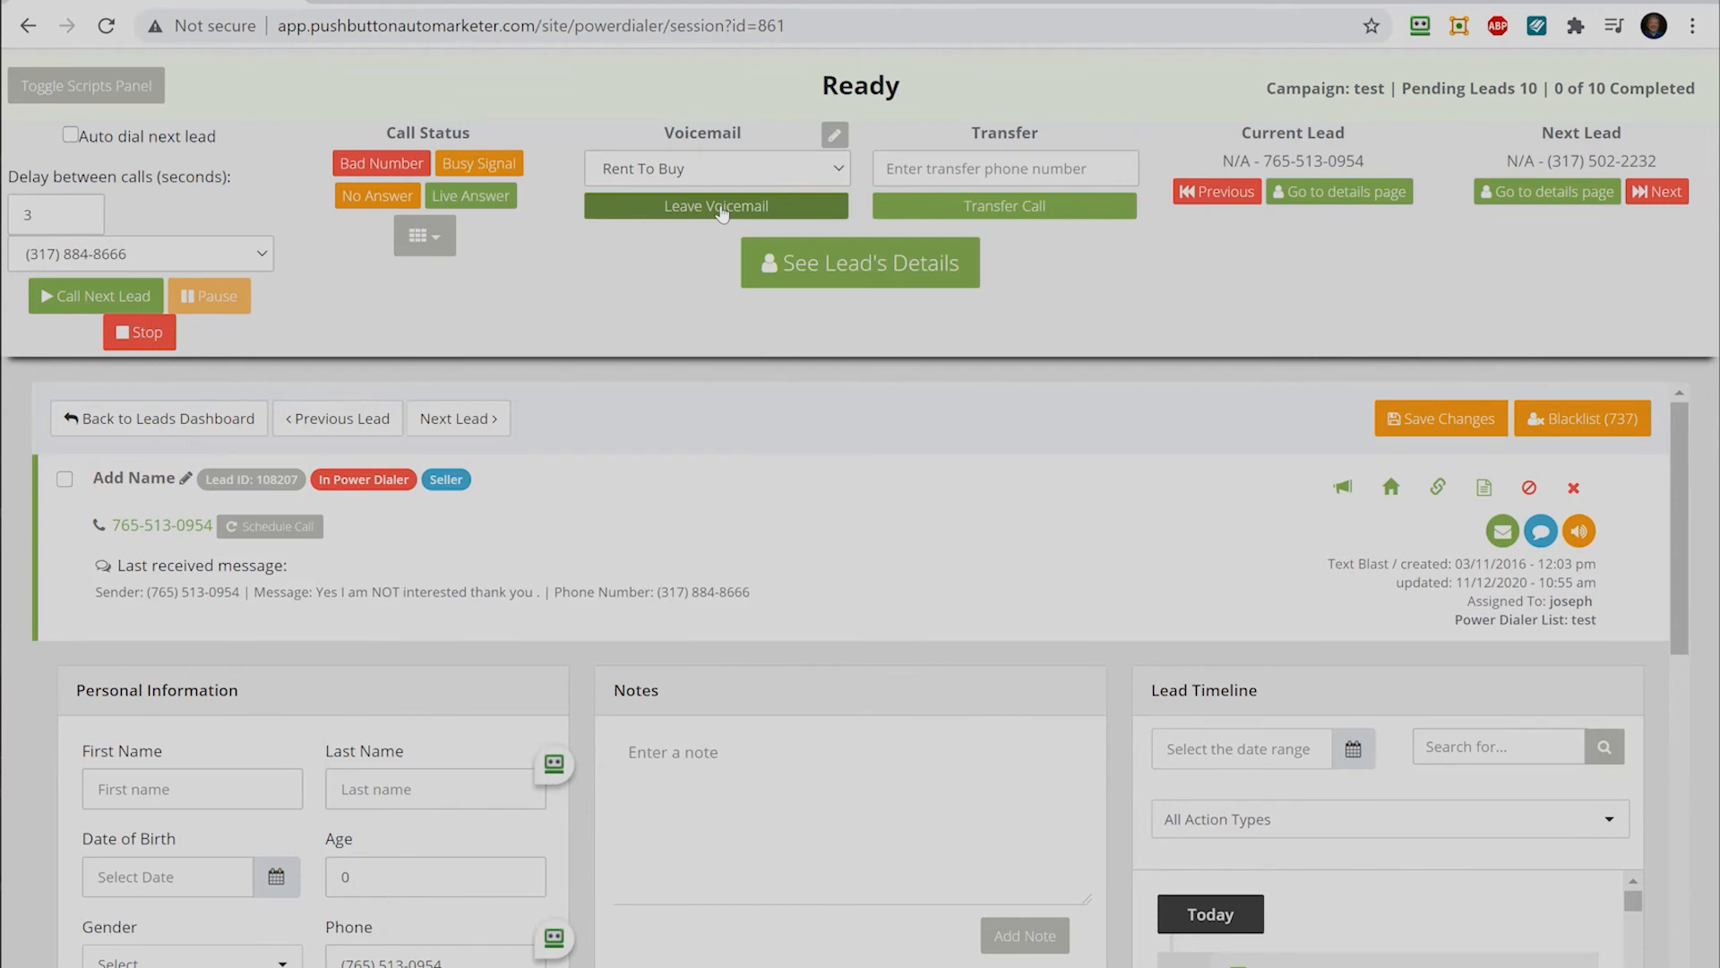
click(966, 164)
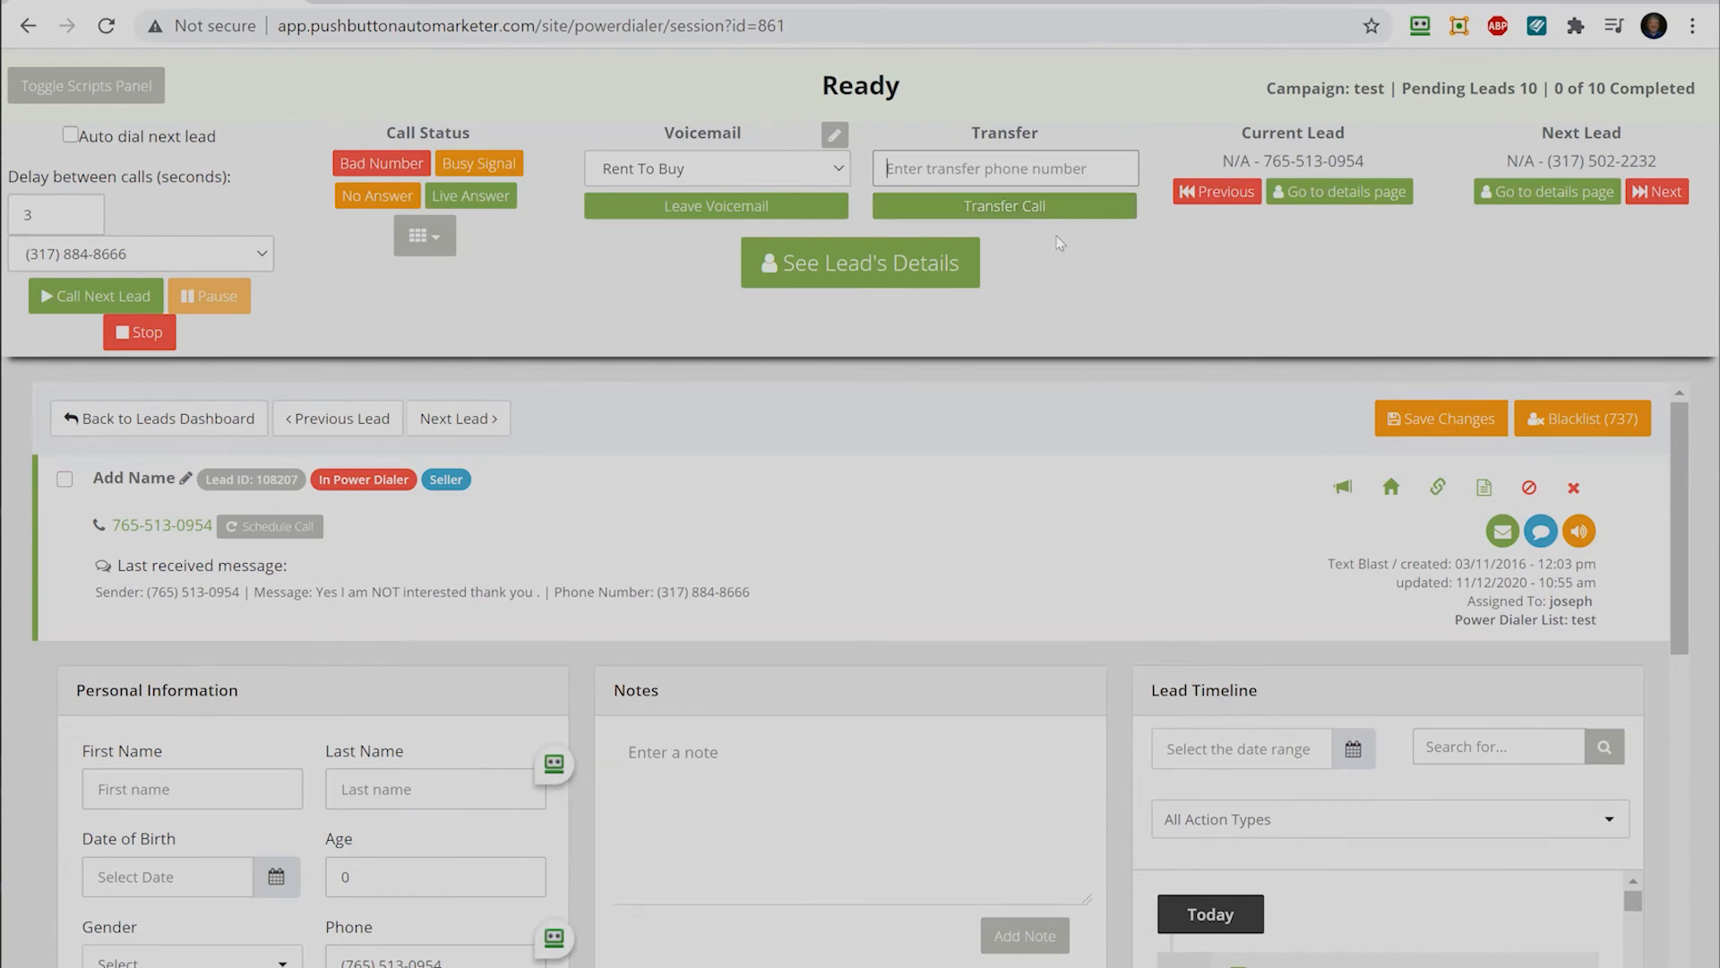
- Show the call scripts and read through the "For Rent Method Script - default"
click(104, 92)
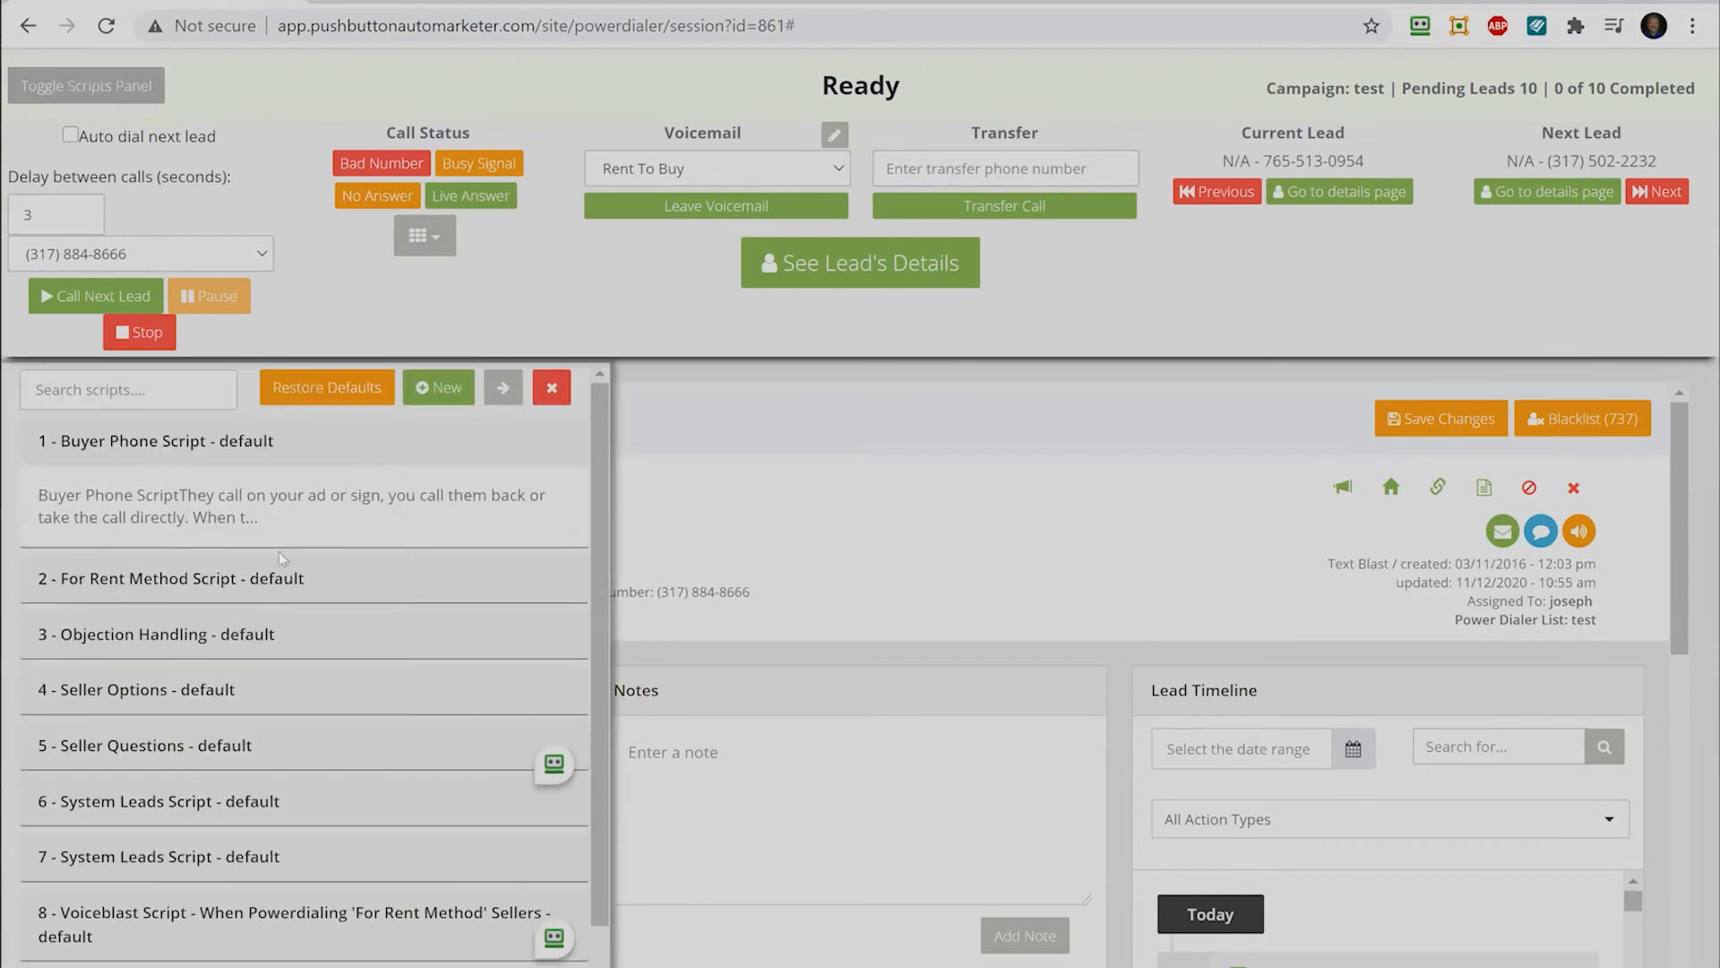
scroll(273, 766, down, 1)
scroll(273, 766, up, 1)
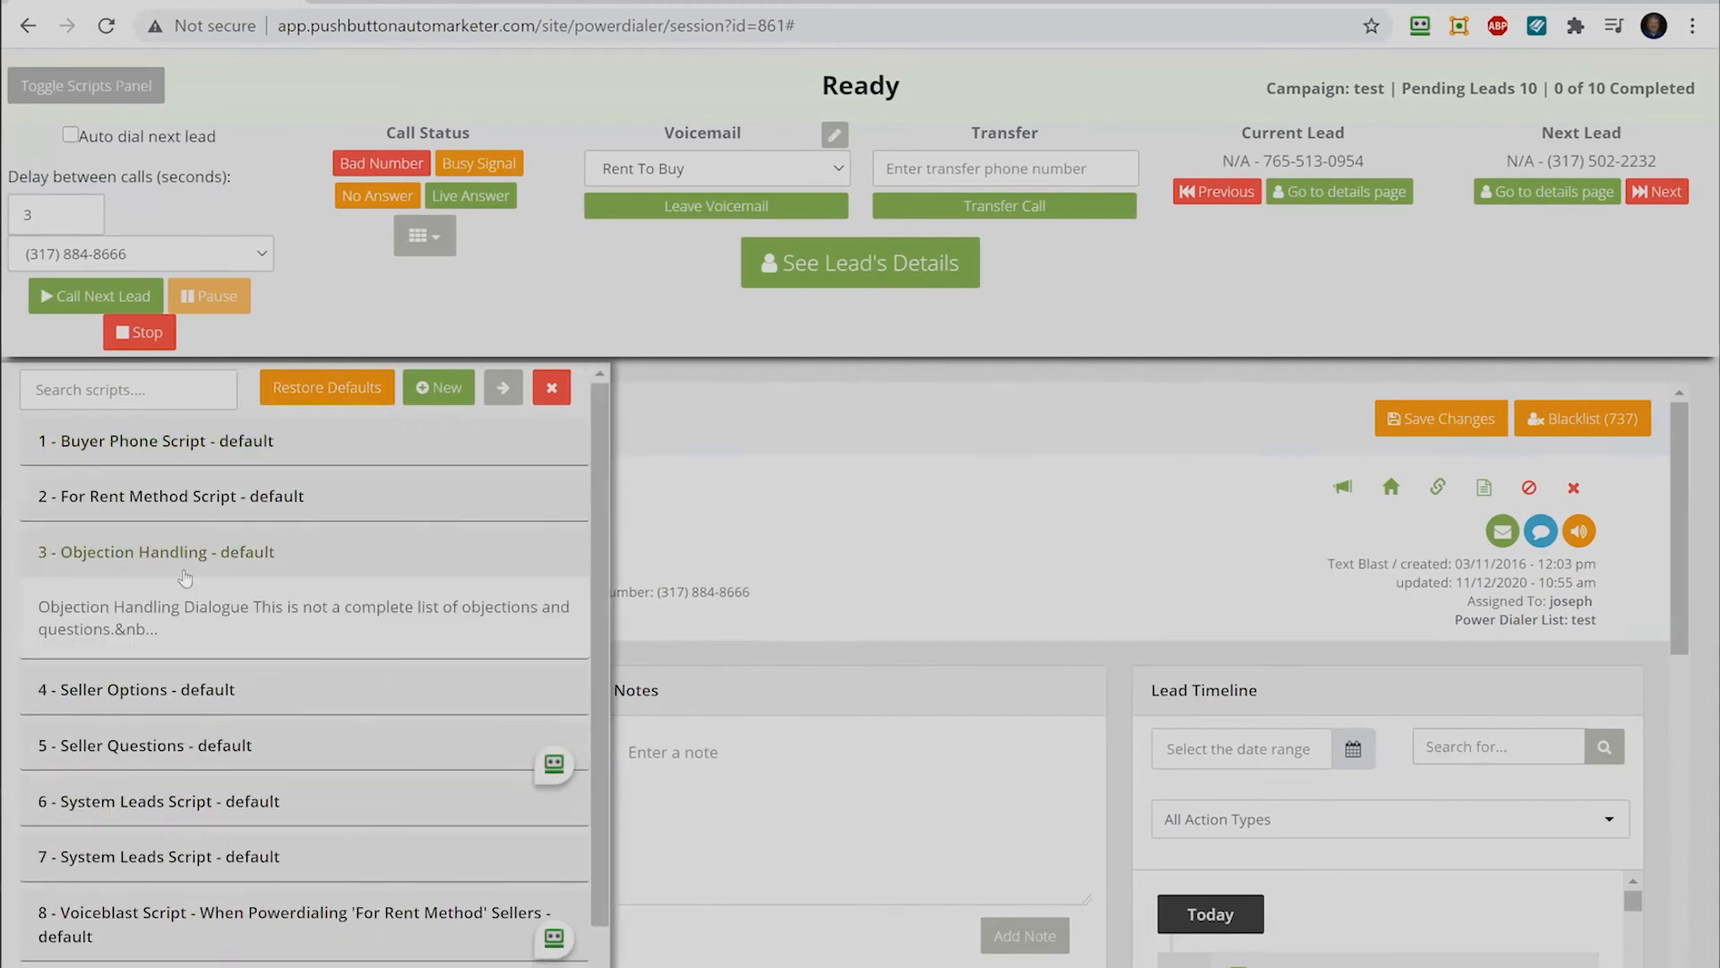
click(238, 506)
scroll(255, 674, down, 2)
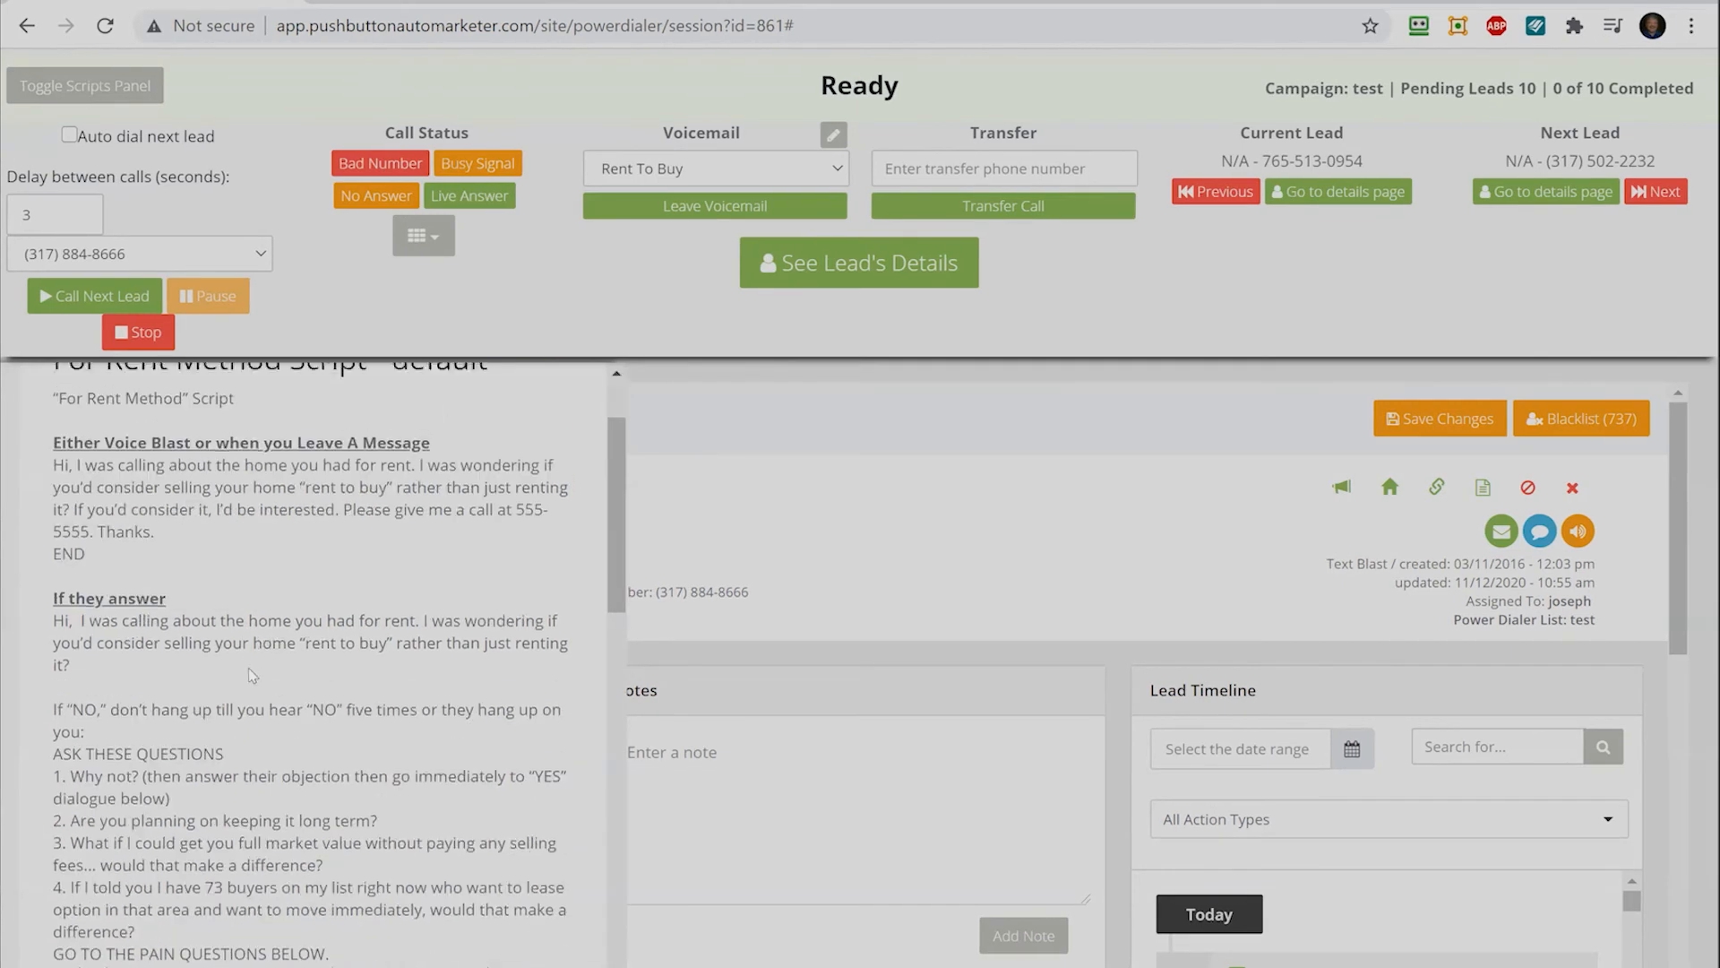
scroll(255, 675, down, 3)
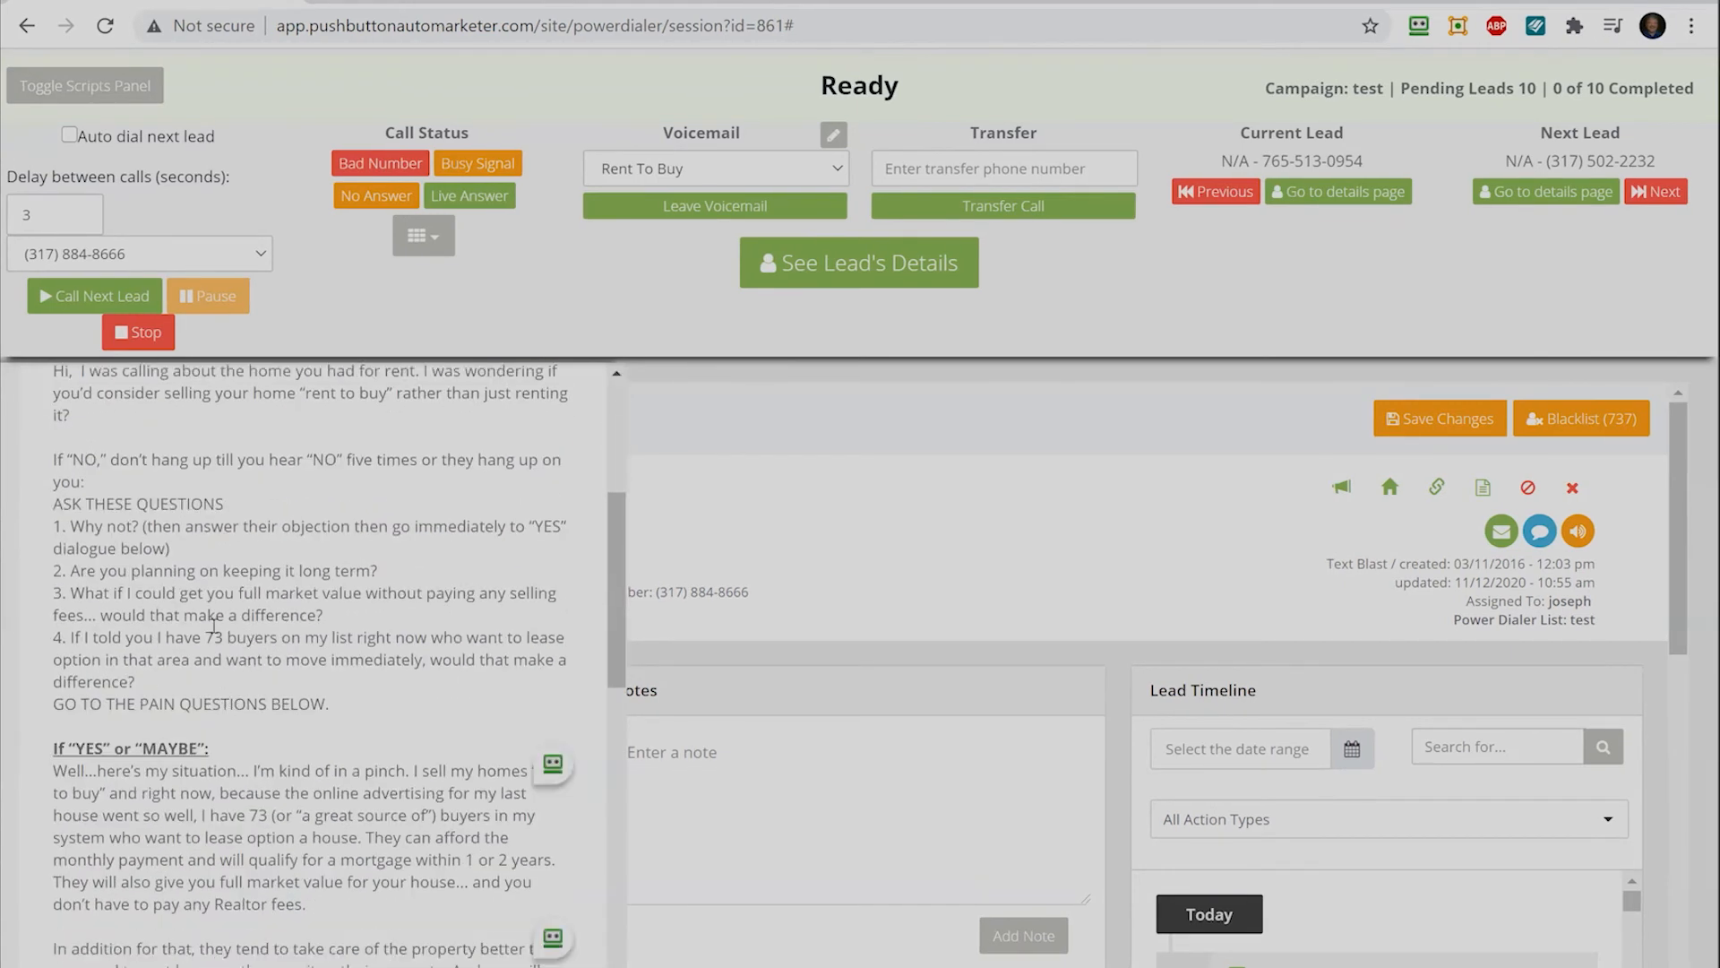
scroll(212, 625, up, 5)
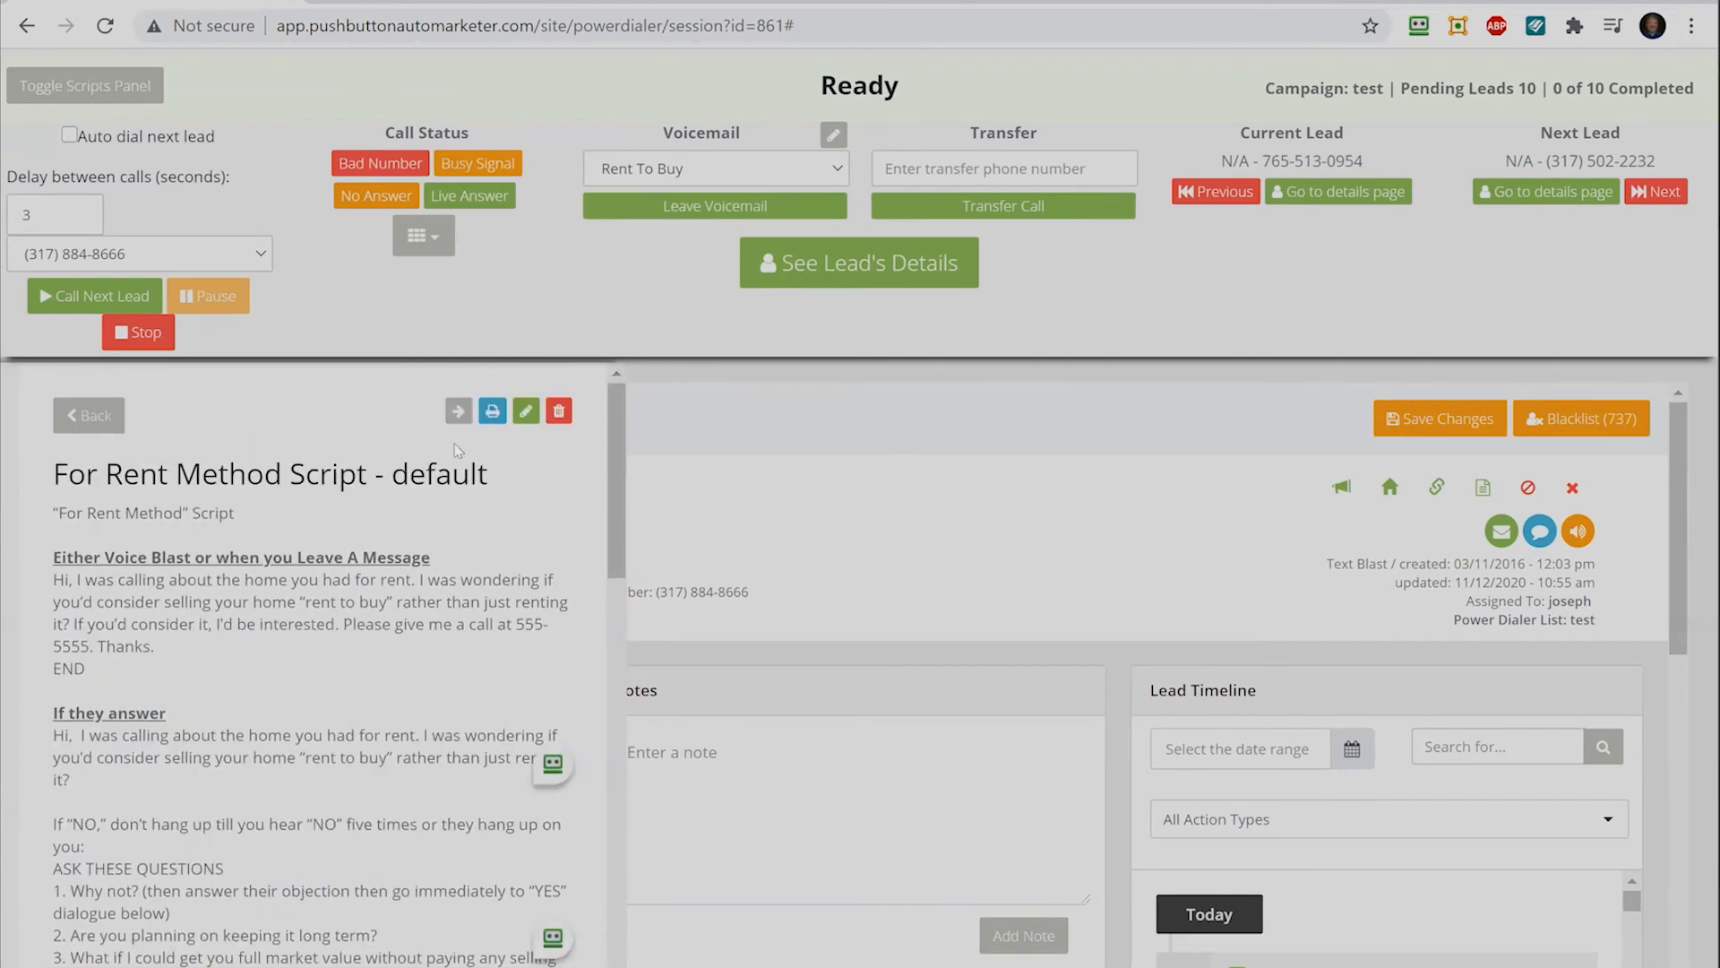
- Move the scripts panel to the opposite side of the page, preview the scripts in its list, and close it
click(459, 412)
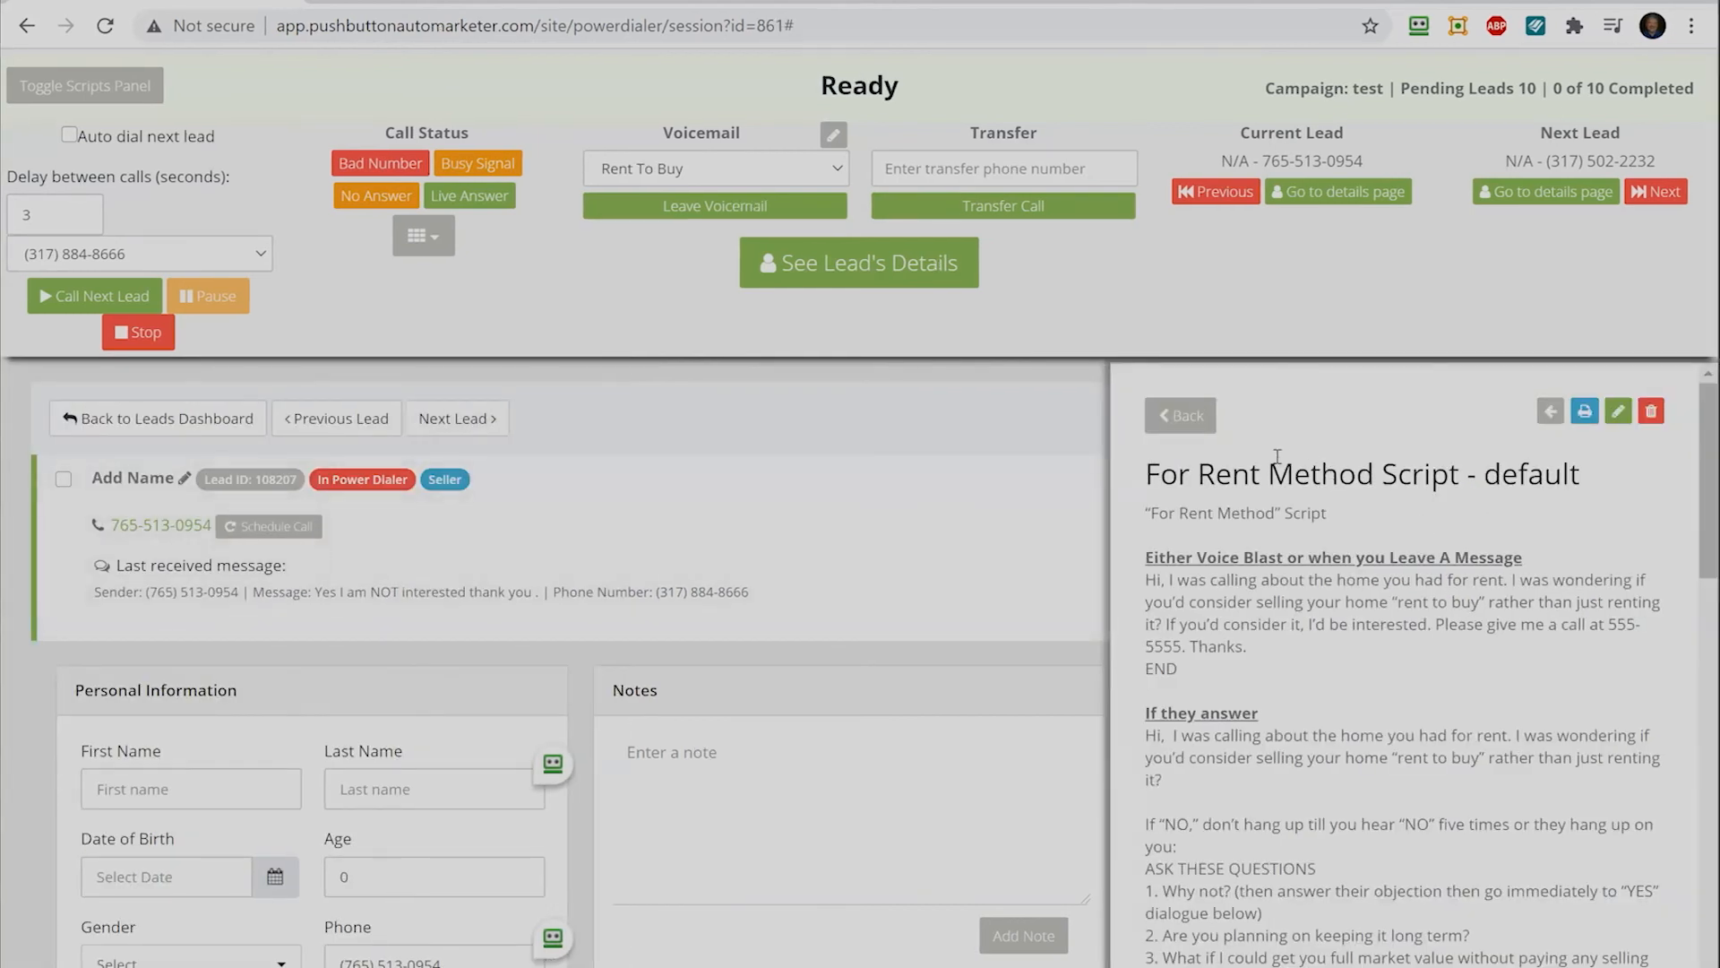
click(1187, 417)
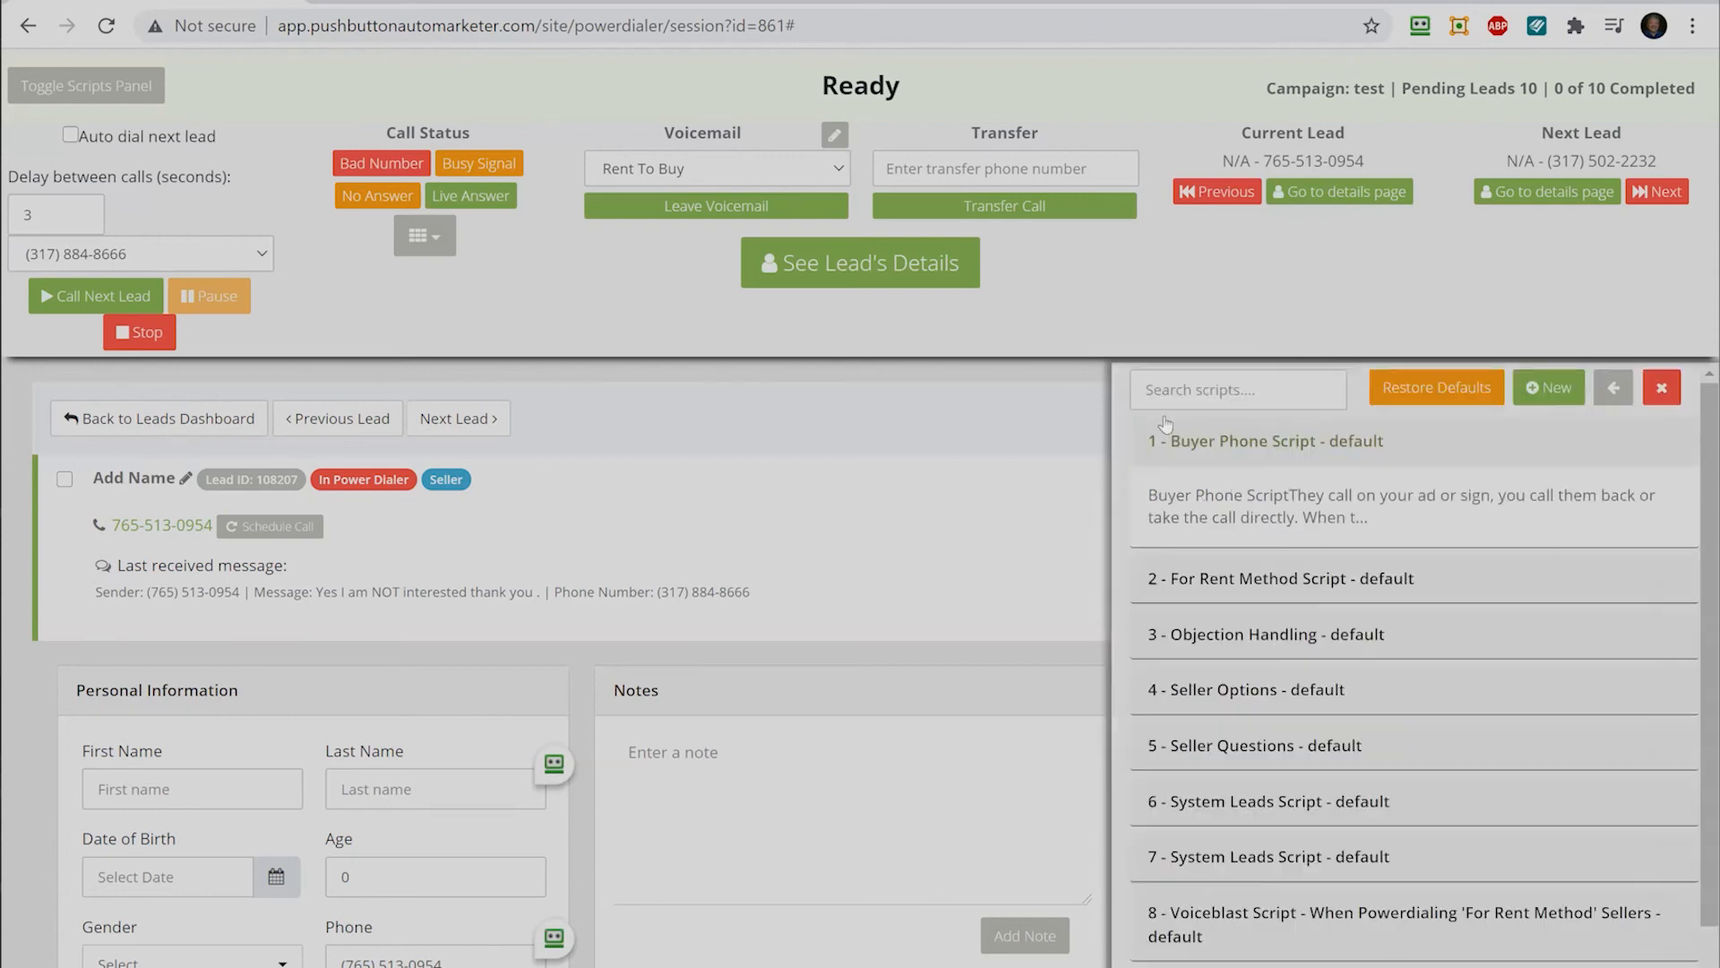
scroll(1402, 721, down, 1)
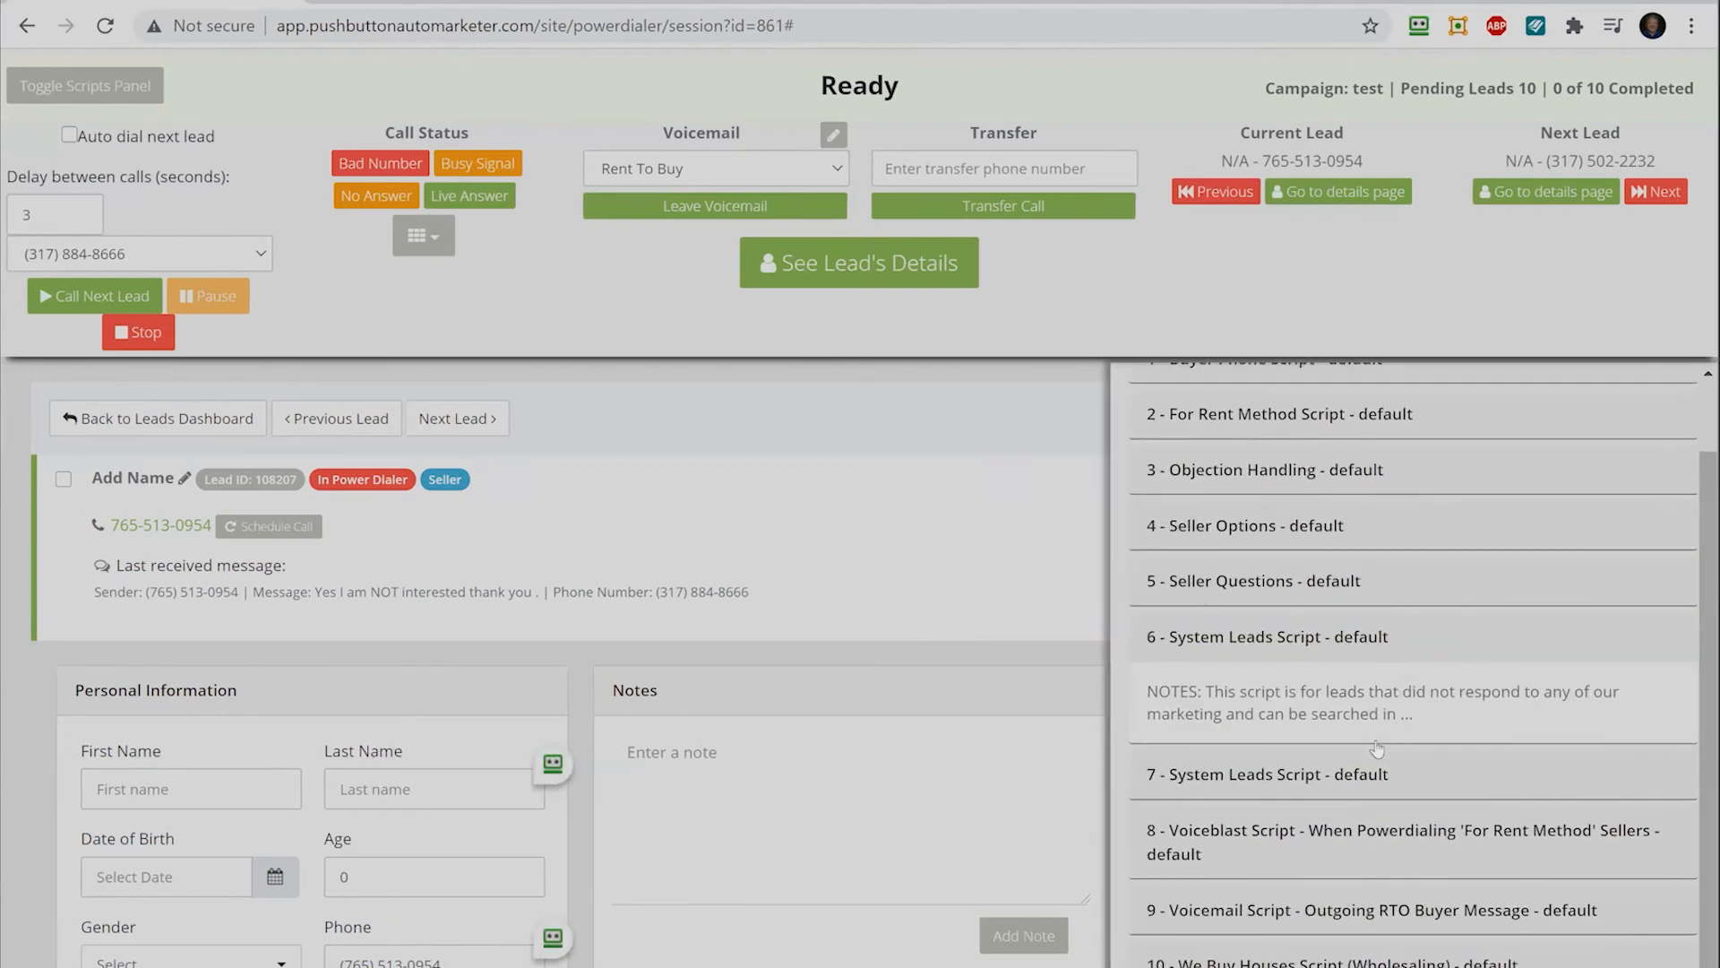
scroll(1380, 645, up, 2)
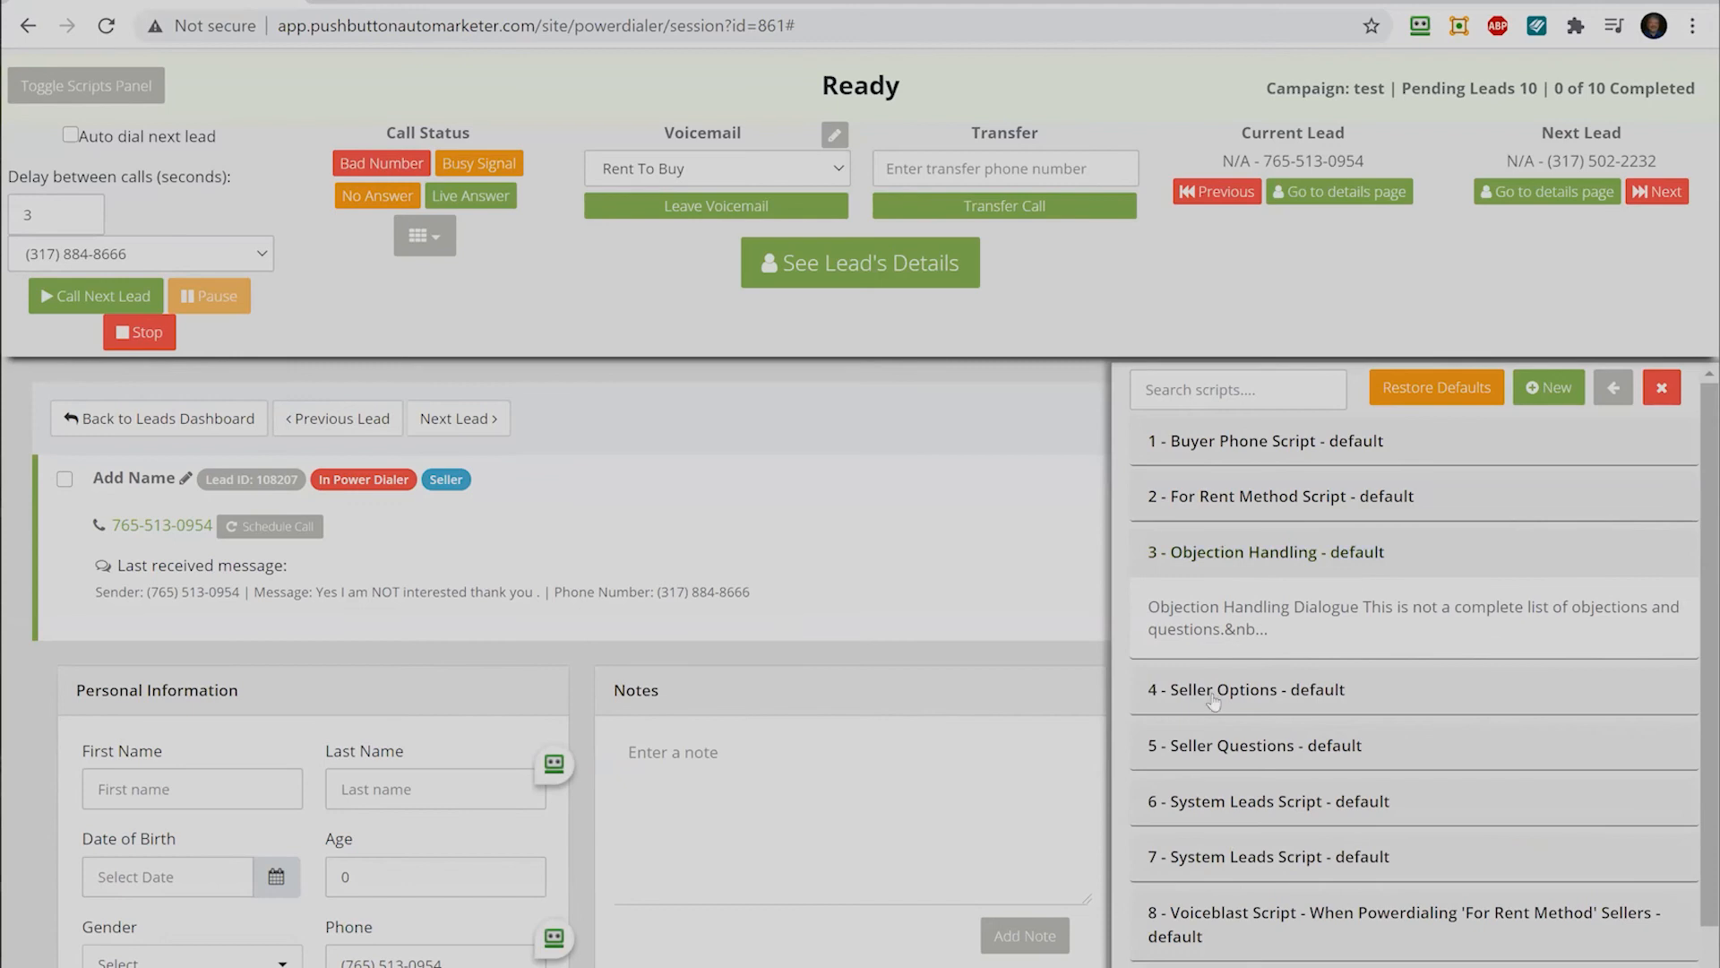
mouse_move(1280, 697)
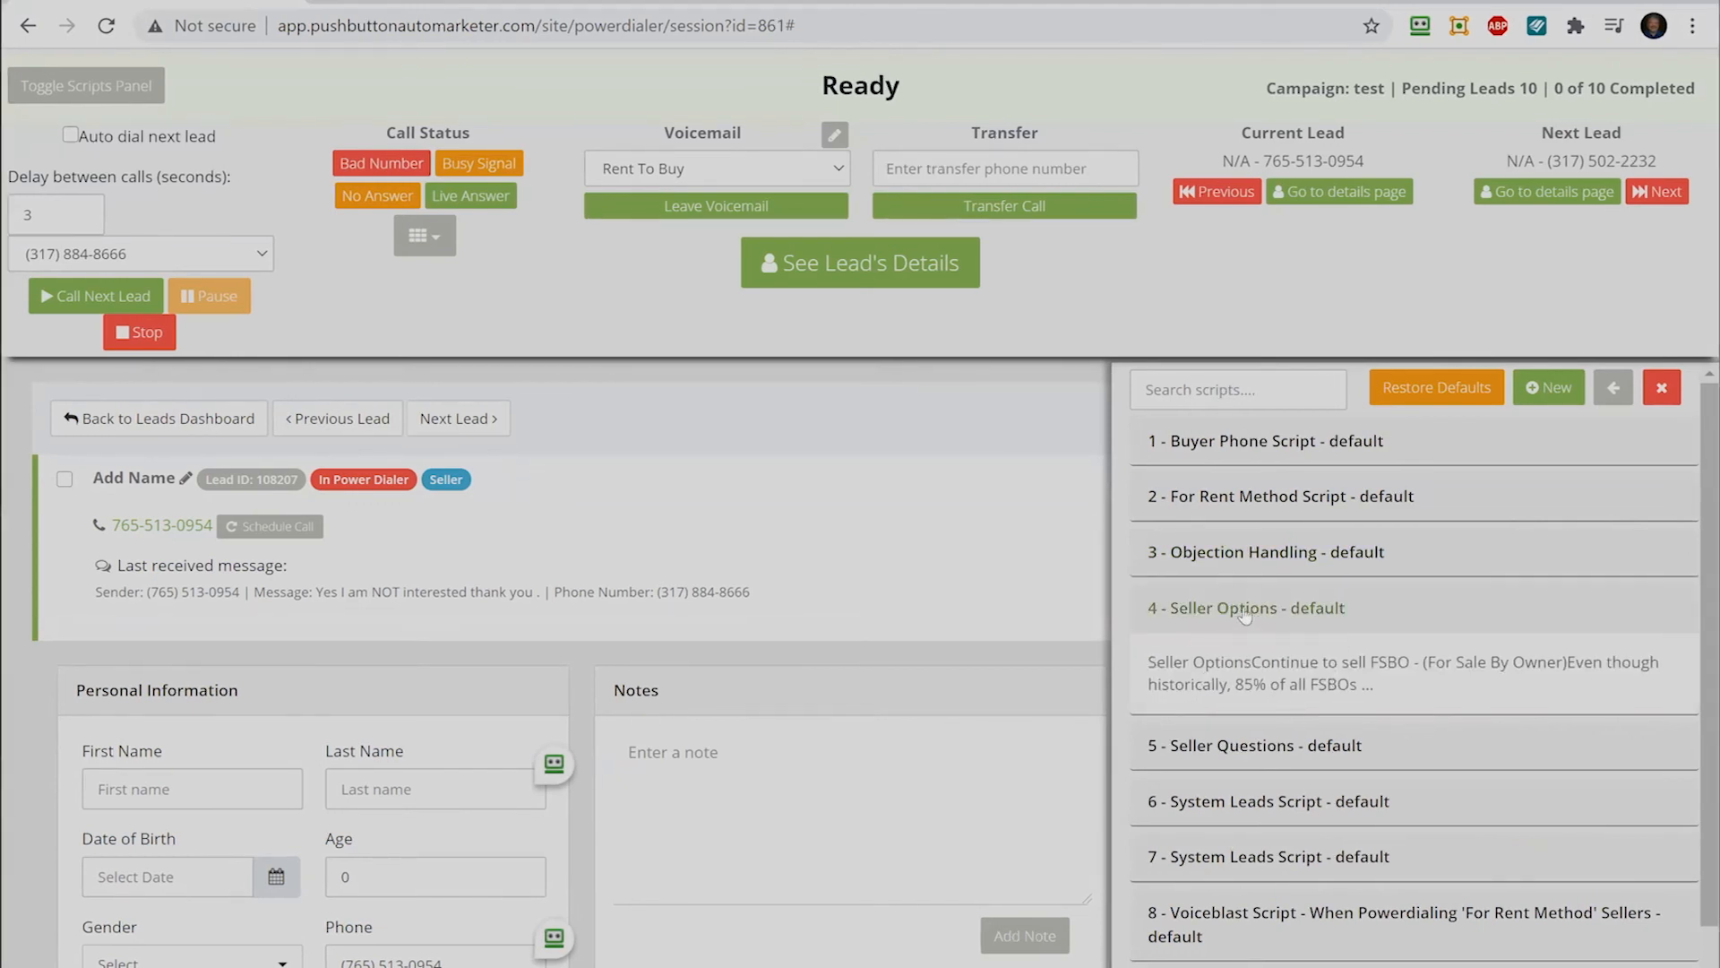
mouse_move(1627, 773)
mouse_move(1442, 786)
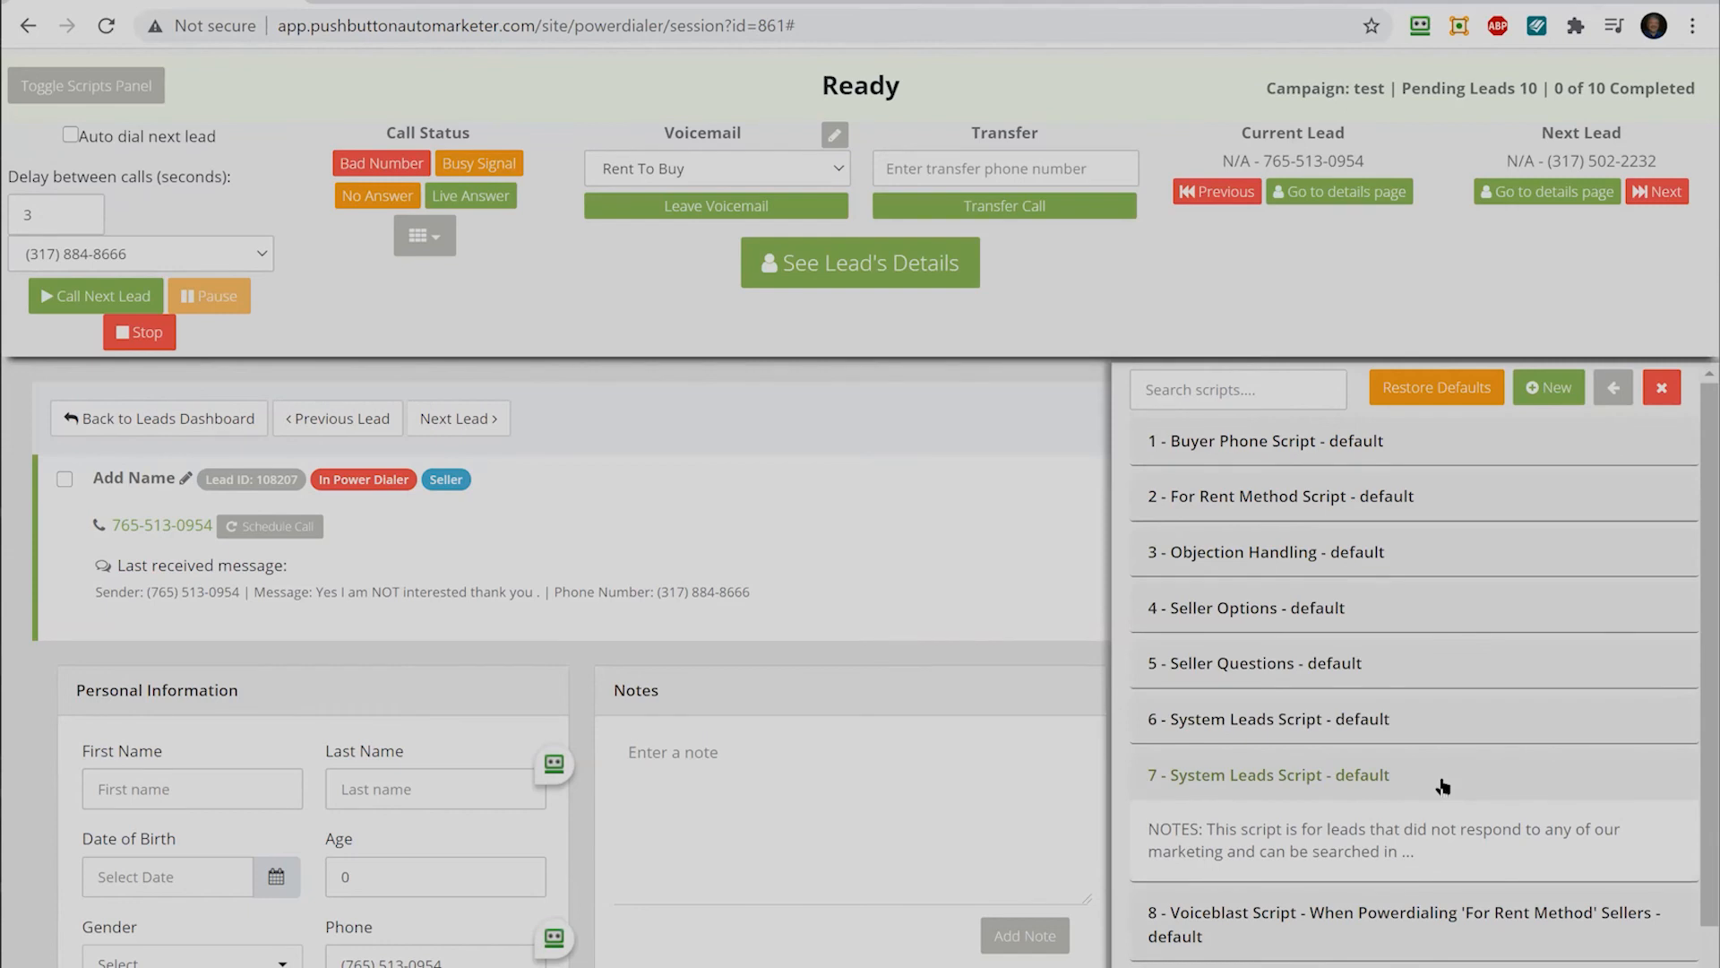
click(1677, 388)
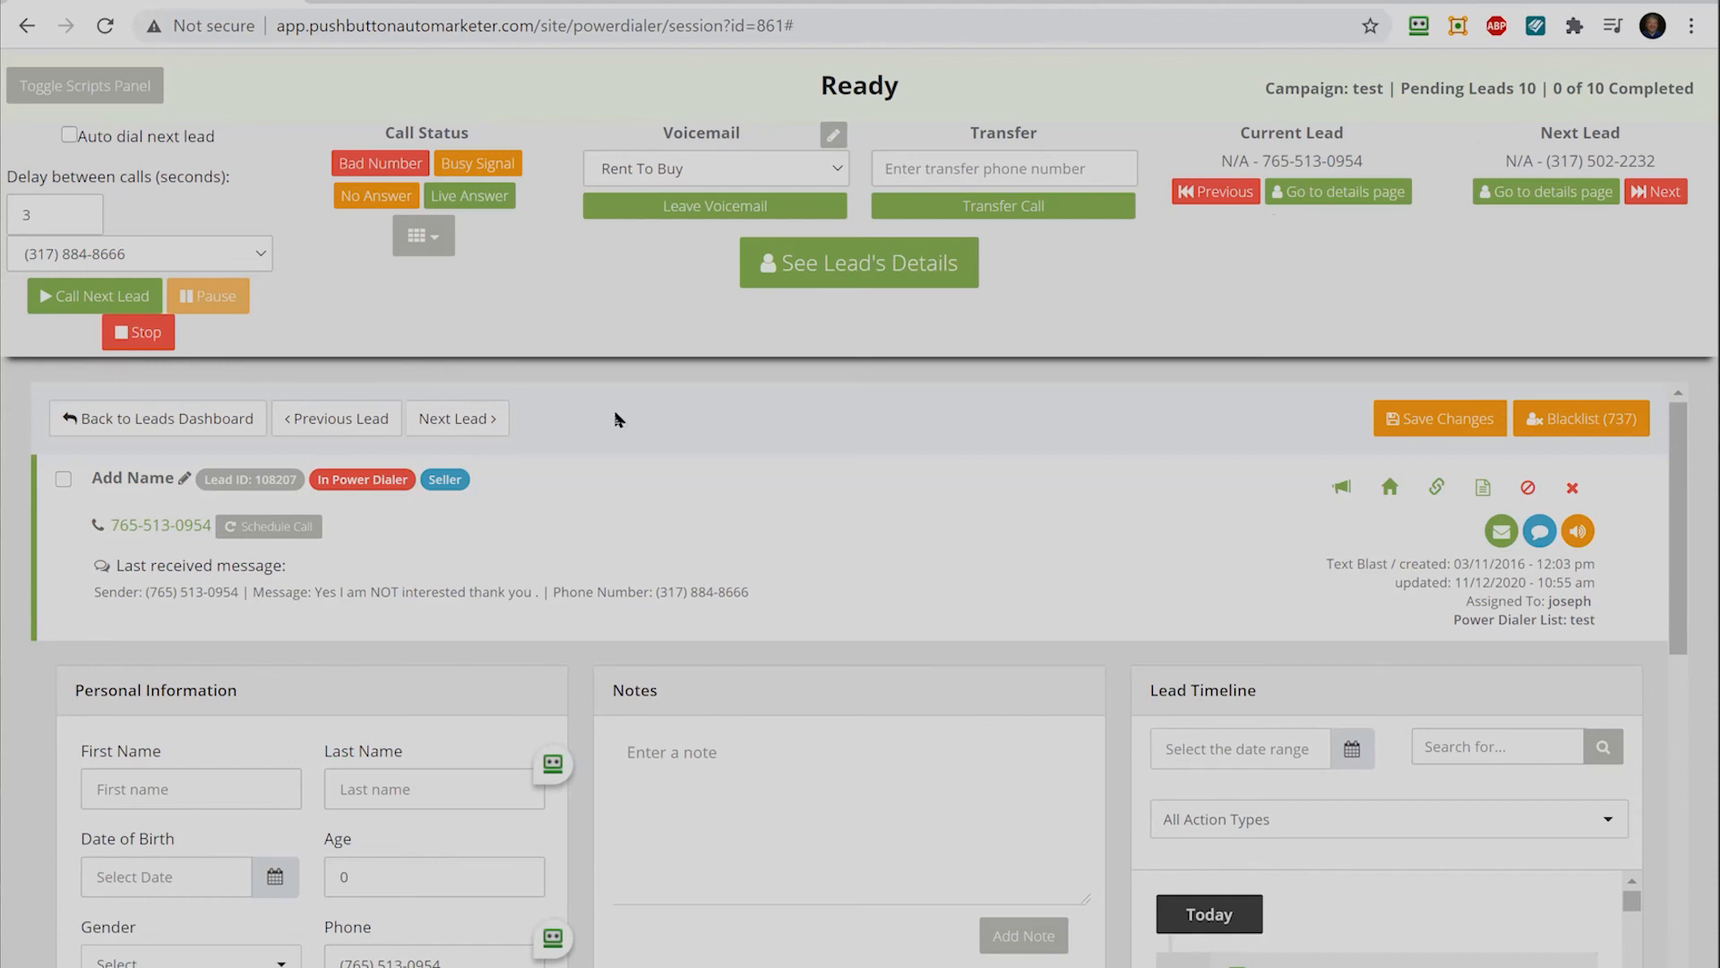
- Stop the dialing session and open the Phone System page
click(146, 340)
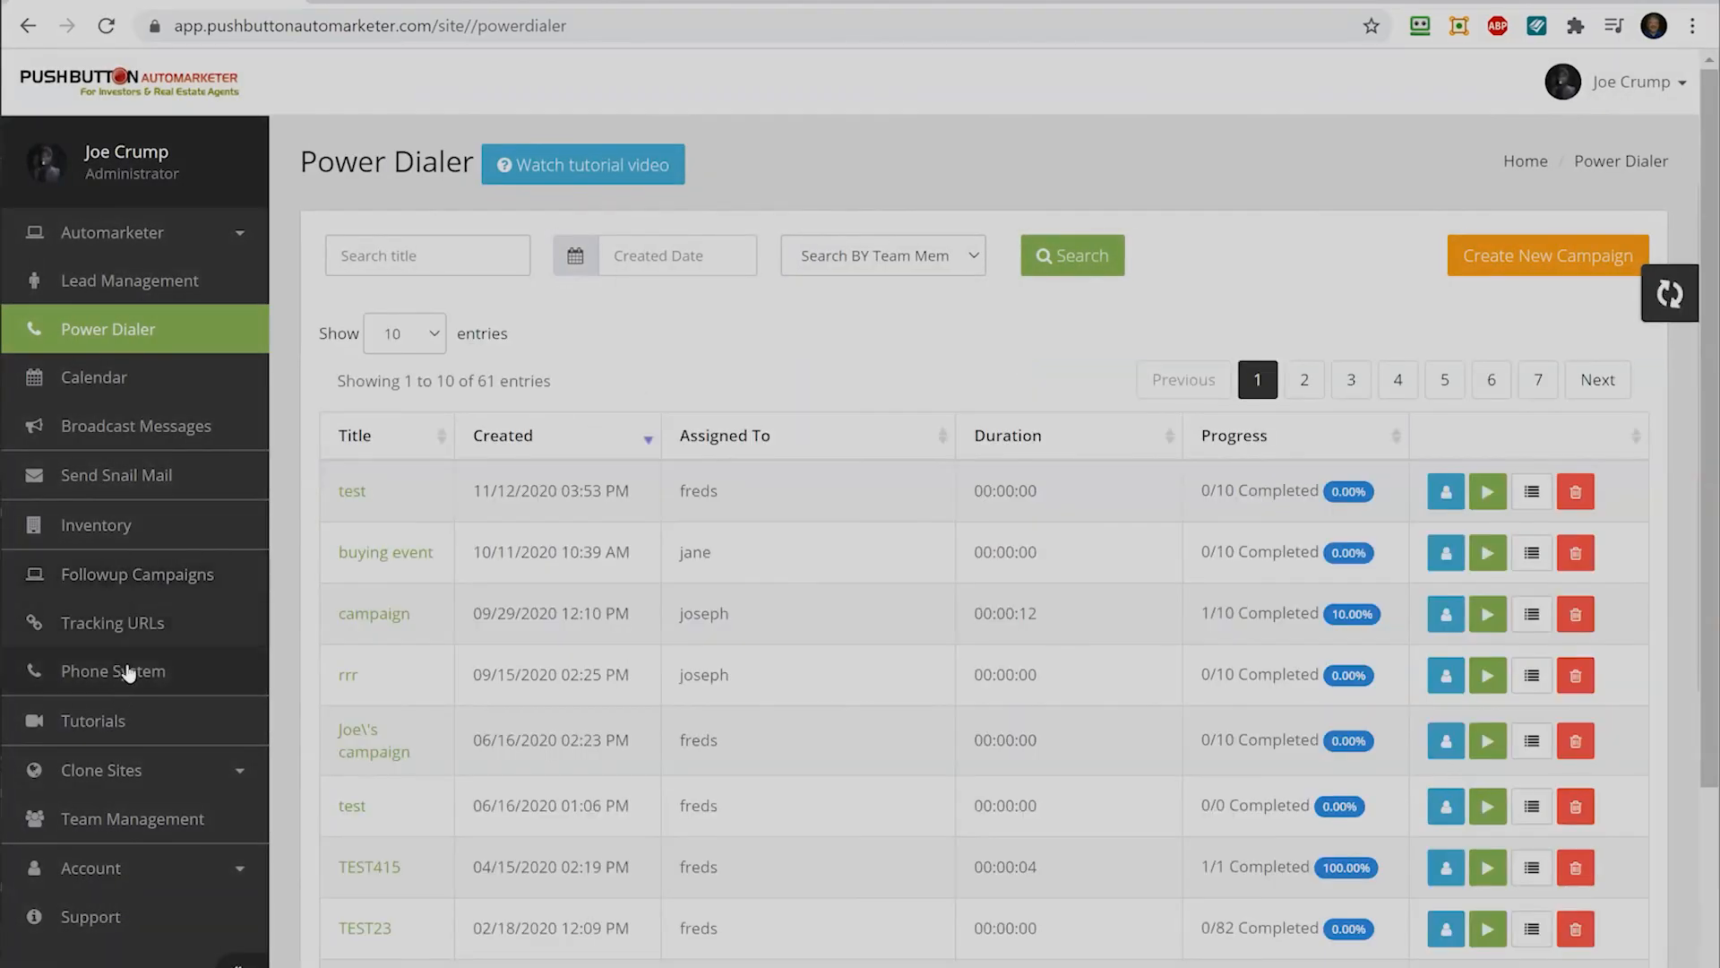
click(121, 682)
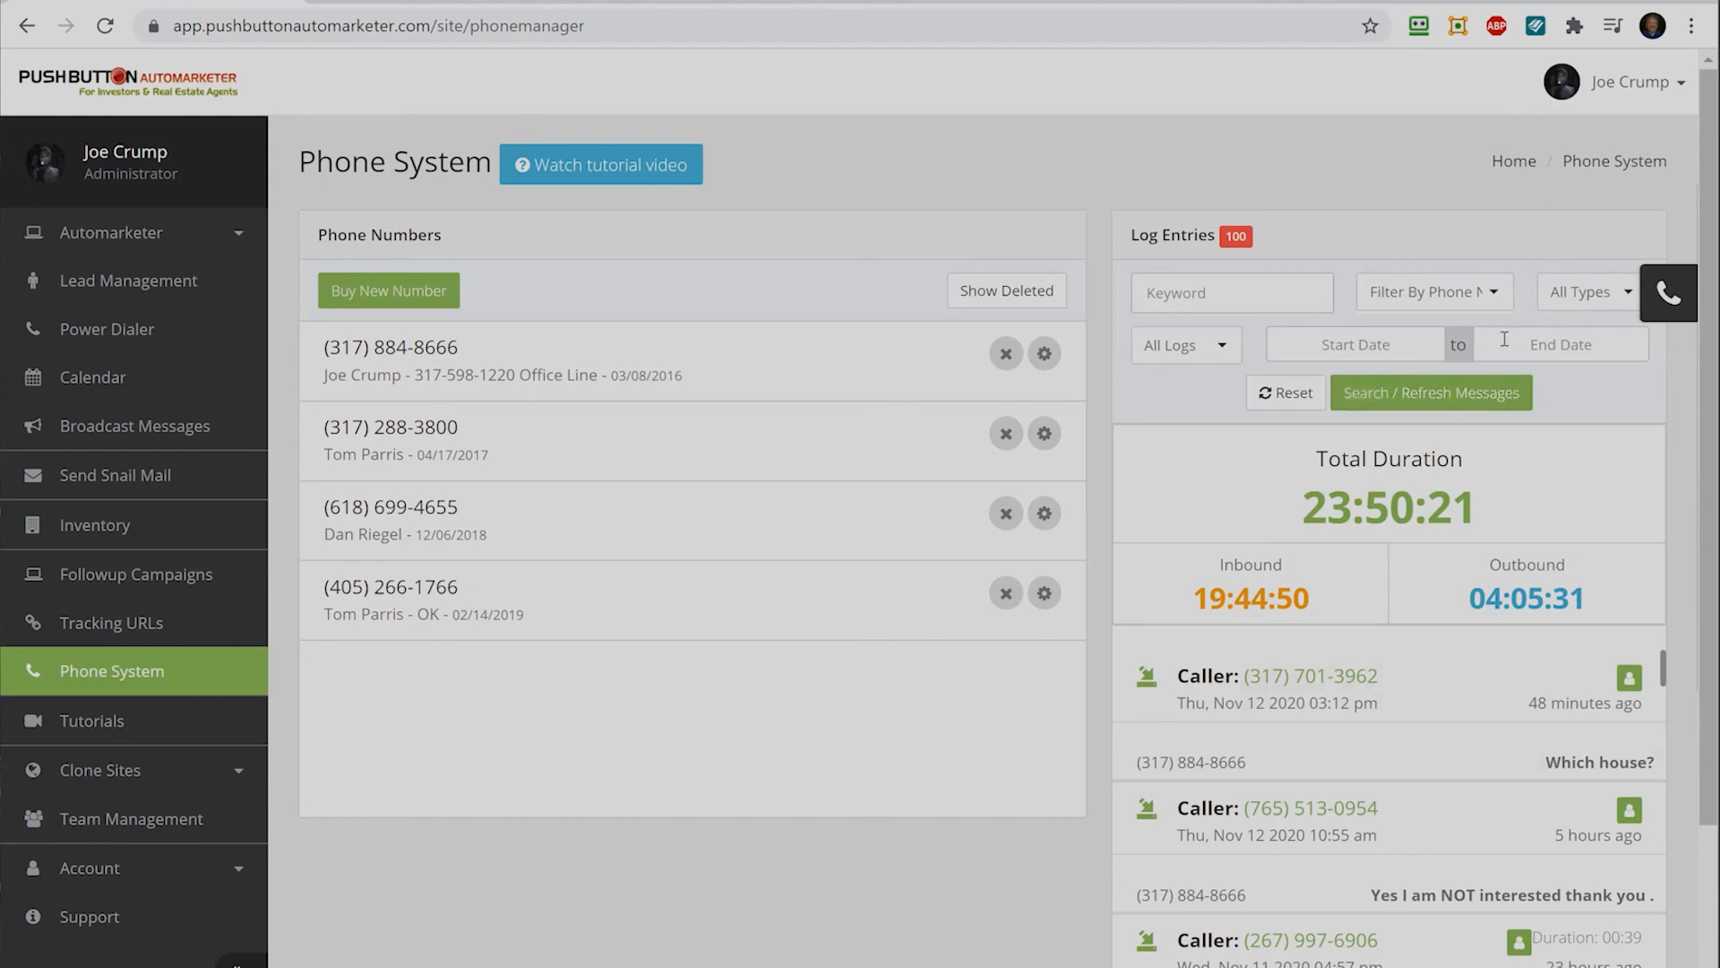
- Check the call type filter choices of the log entries without changing them, and highlight the total call duration
click(1582, 295)
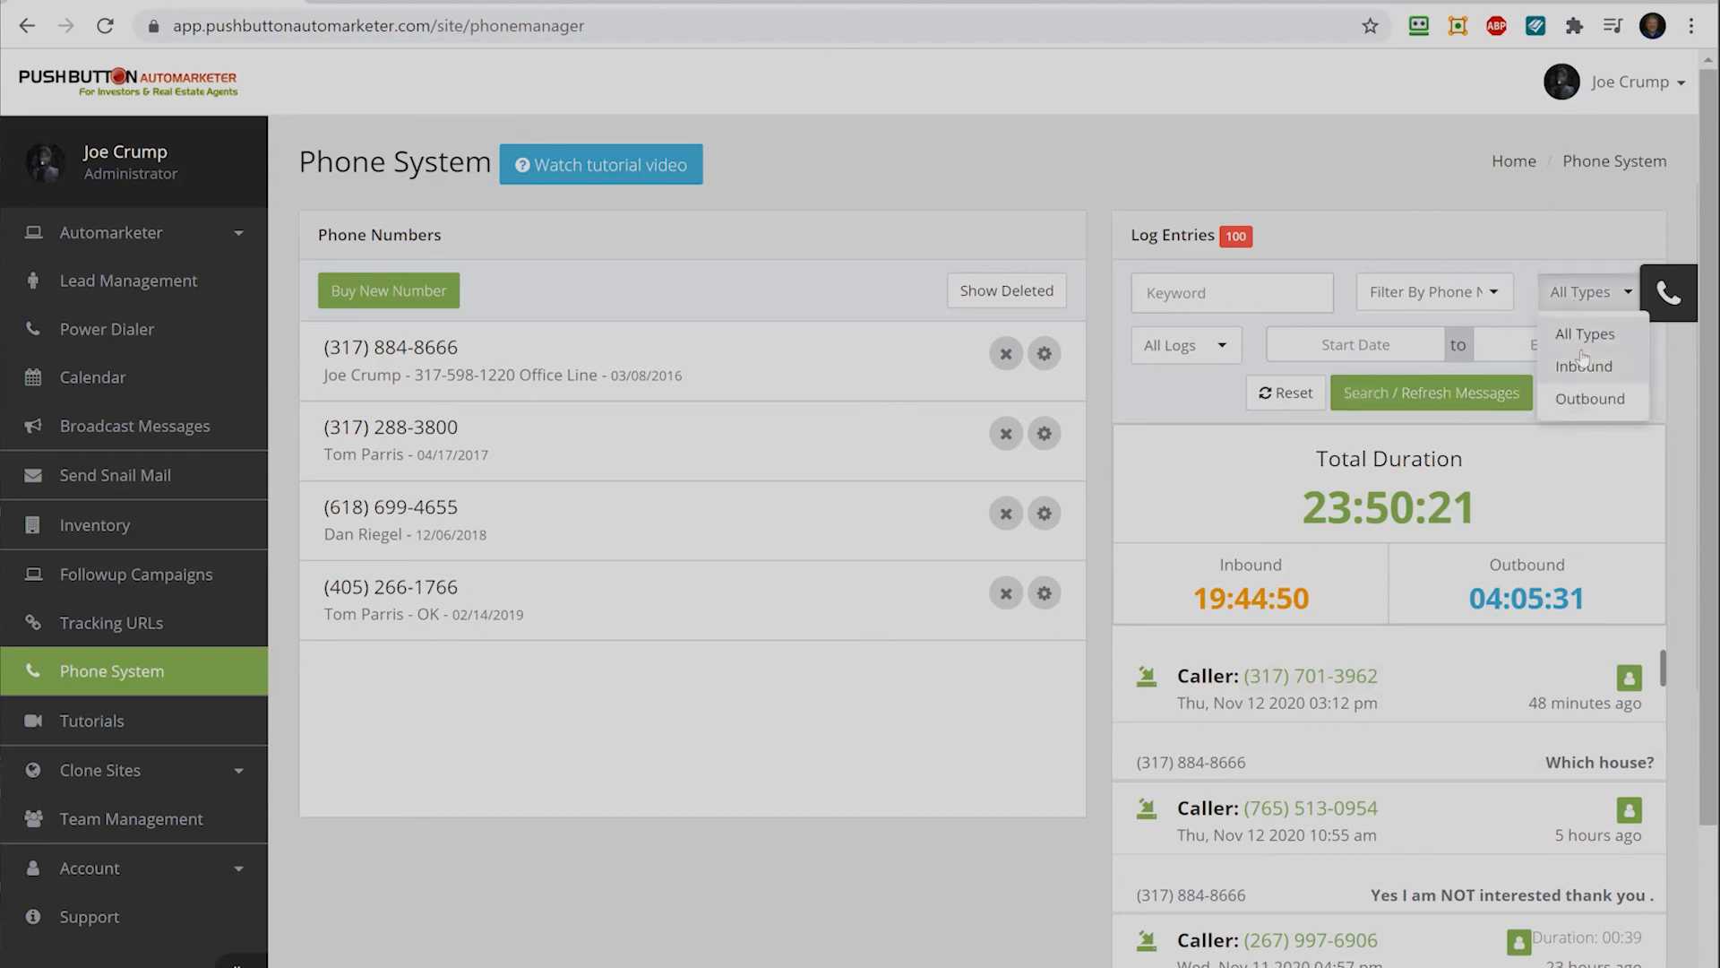
click(1511, 235)
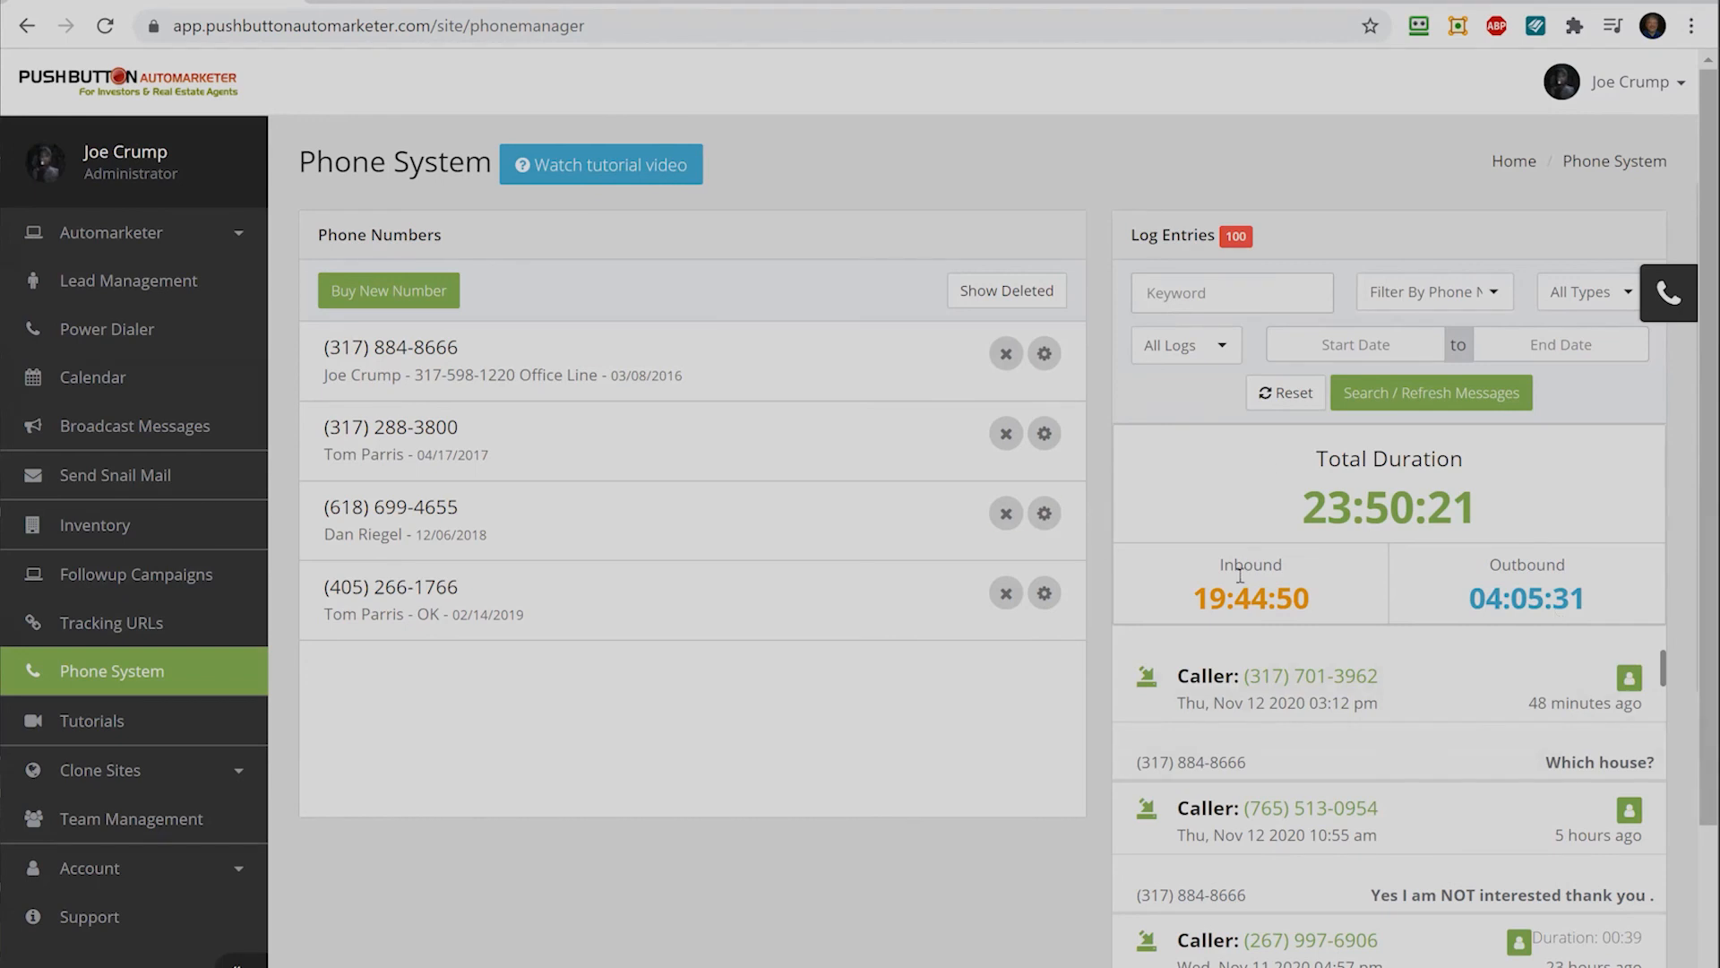
drag(1305, 508, 1474, 512)
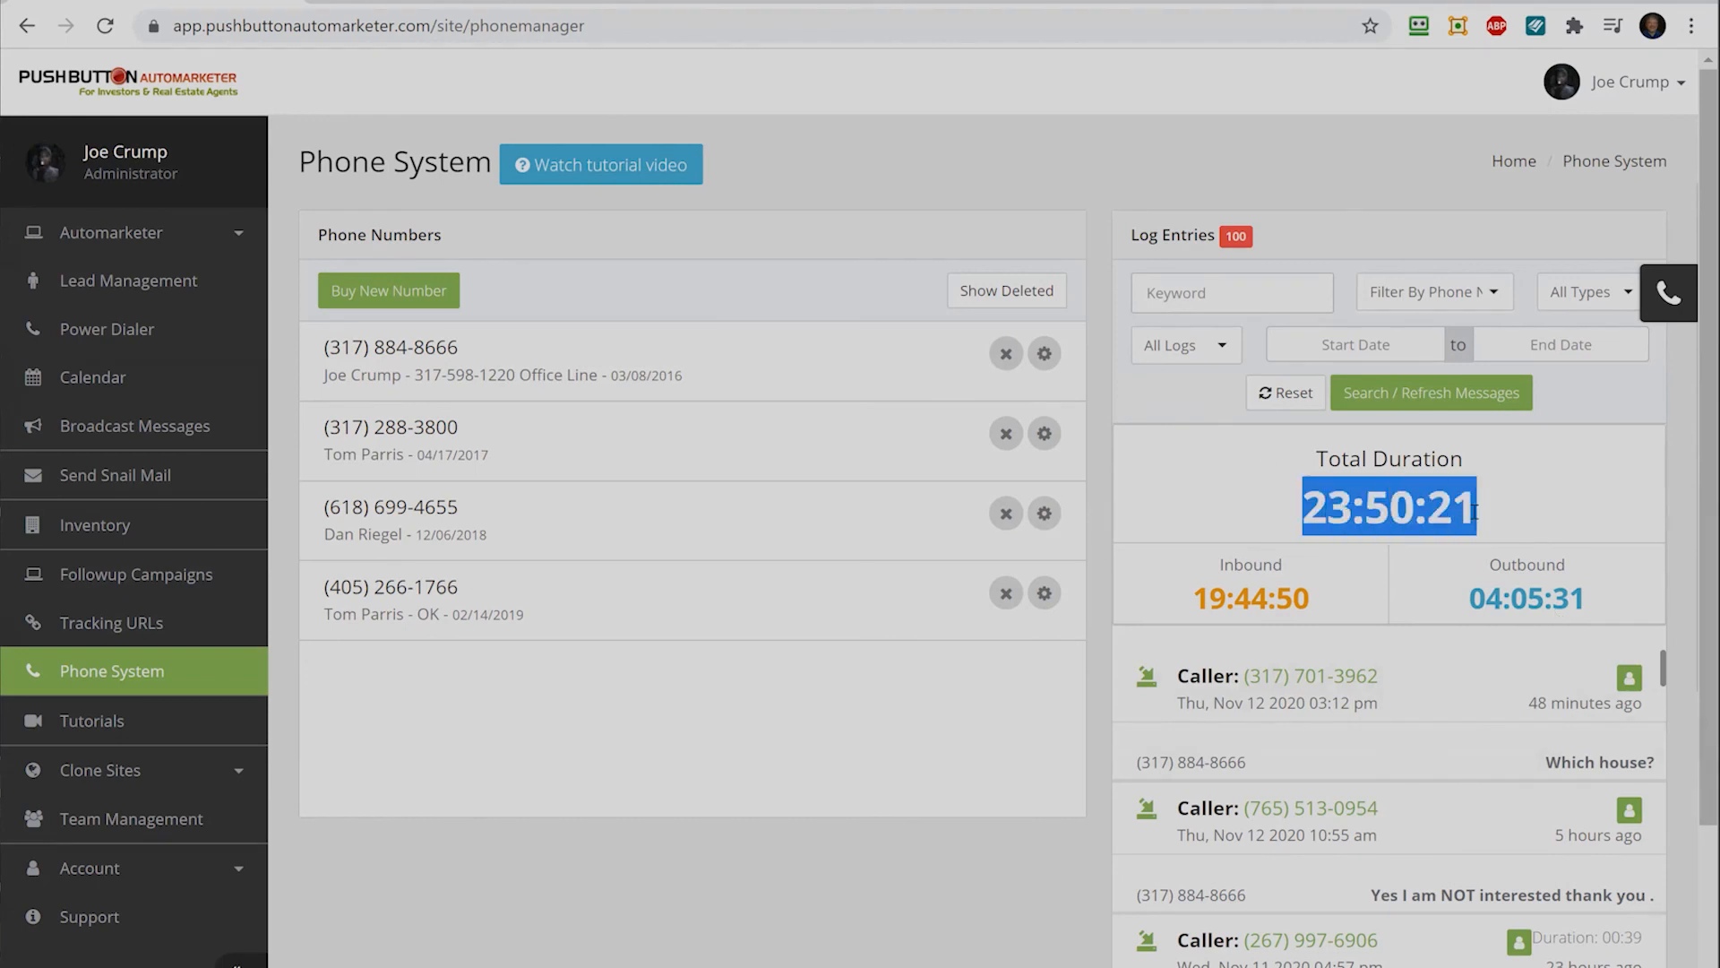